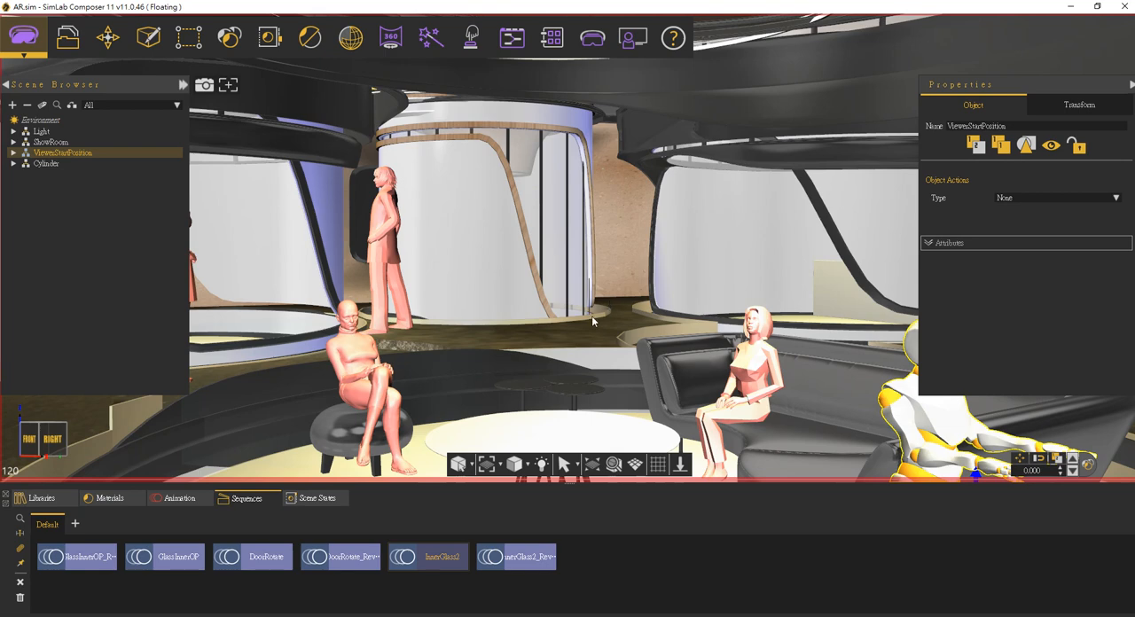
Step: Switch to Blender, dismiss the splash screen and delete the default cube
{"action": "left_click", "coordinate": [480, 615]}
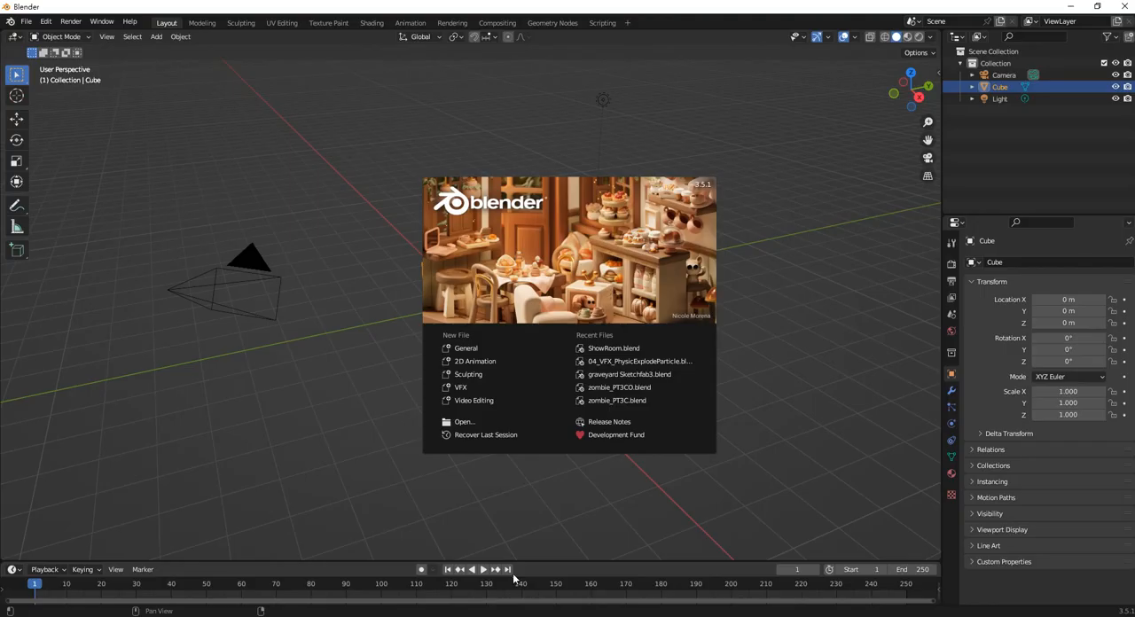
{"action": "left_click", "coordinate": [451, 146]}
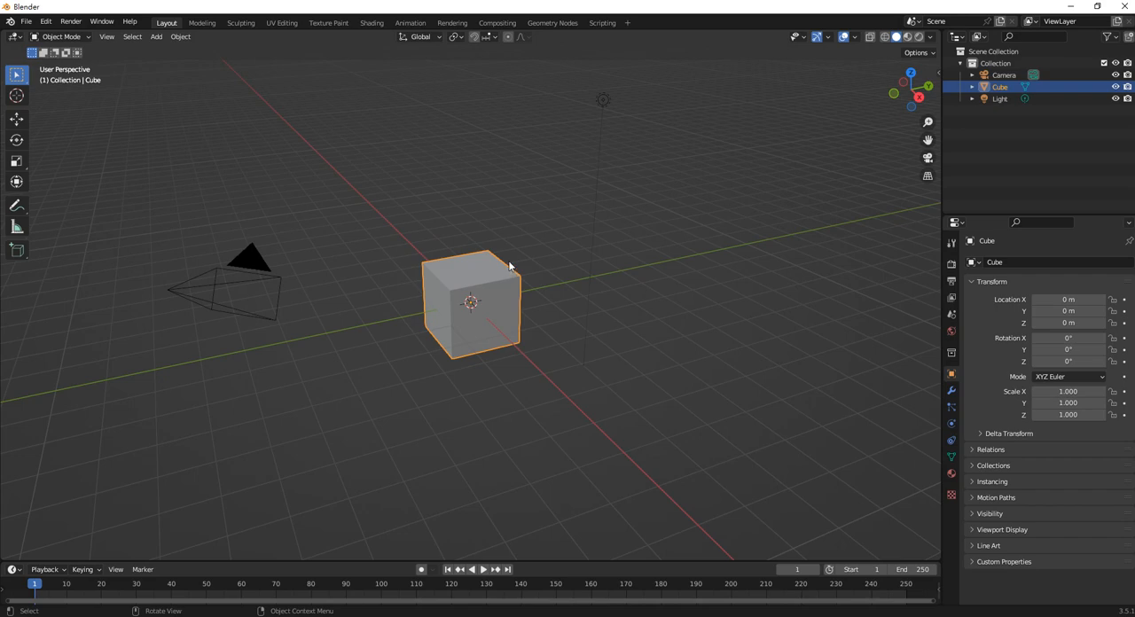
{"action": "key", "text": "Delete"}
Step: Set the viewport to the top view and start the Shortcut VUr input display
{"action": "middle_click_drag", "start_coordinate": [420, 228], "coordinate": [448, 226]}
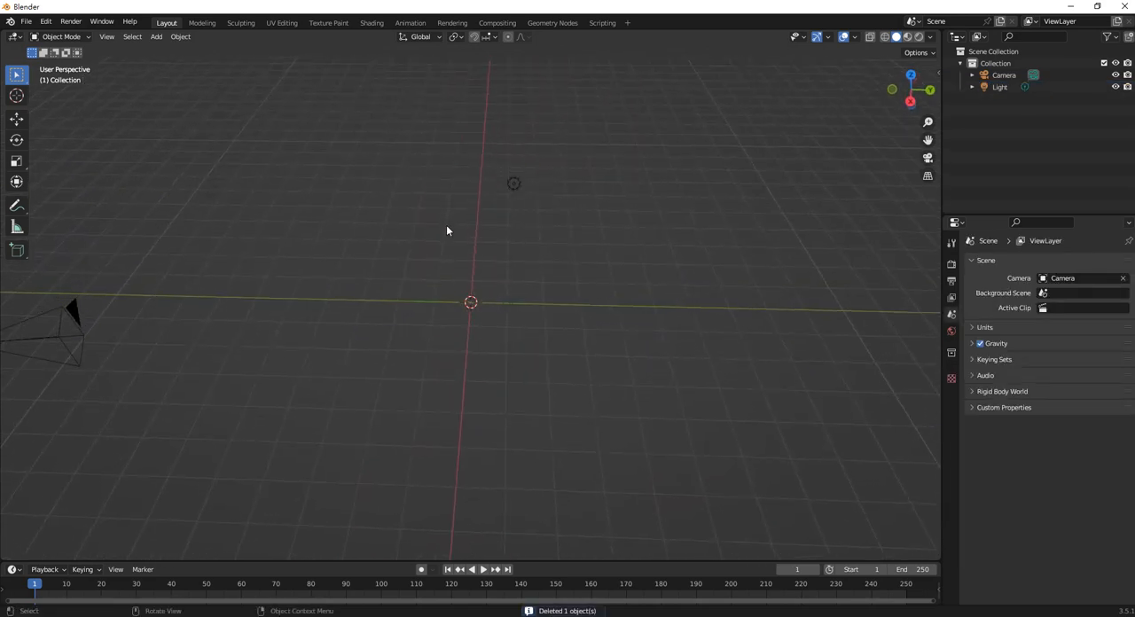
{"action": "key", "text": "KP_7"}
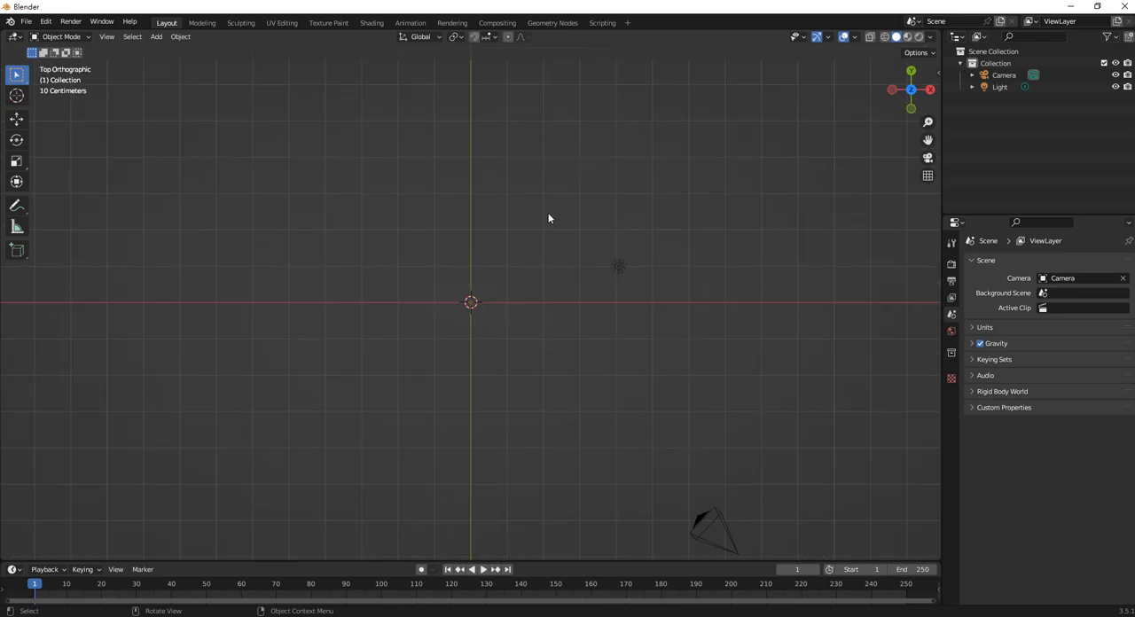
{"action": "left_click", "coordinate": [927, 120]}
{"action": "left_click", "coordinate": [934, 138]}
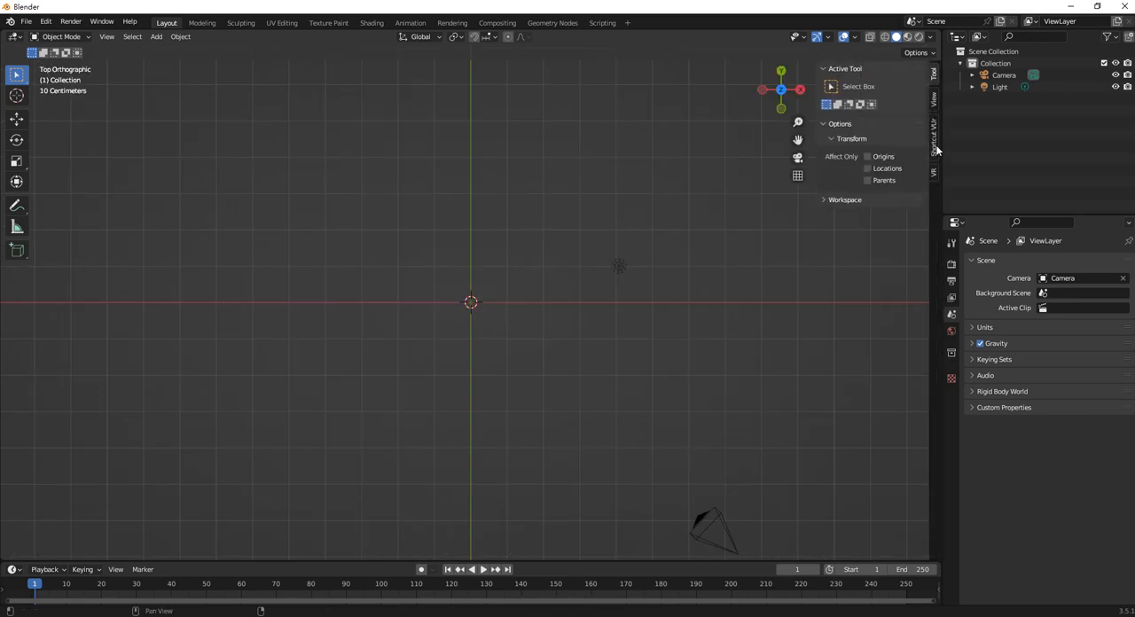
{"action": "left_click", "coordinate": [865, 86]}
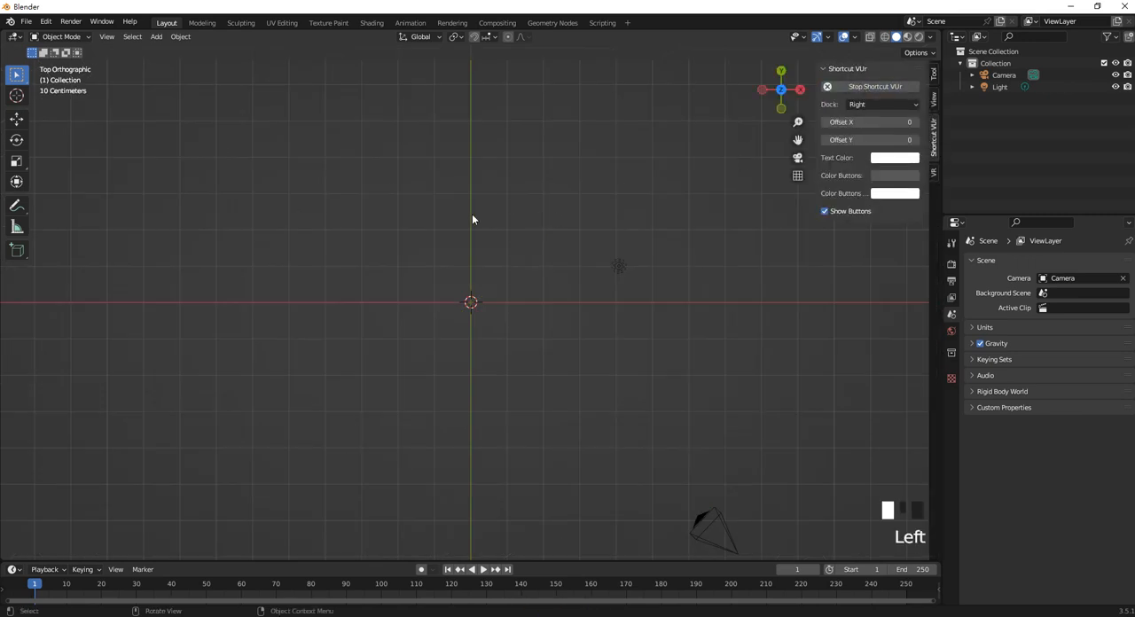
Step: Start adding a reference image and browse from the Desktop into the Rayworkarea folder's 01Instance subfolder
{"action": "key", "text": "shift+a"}
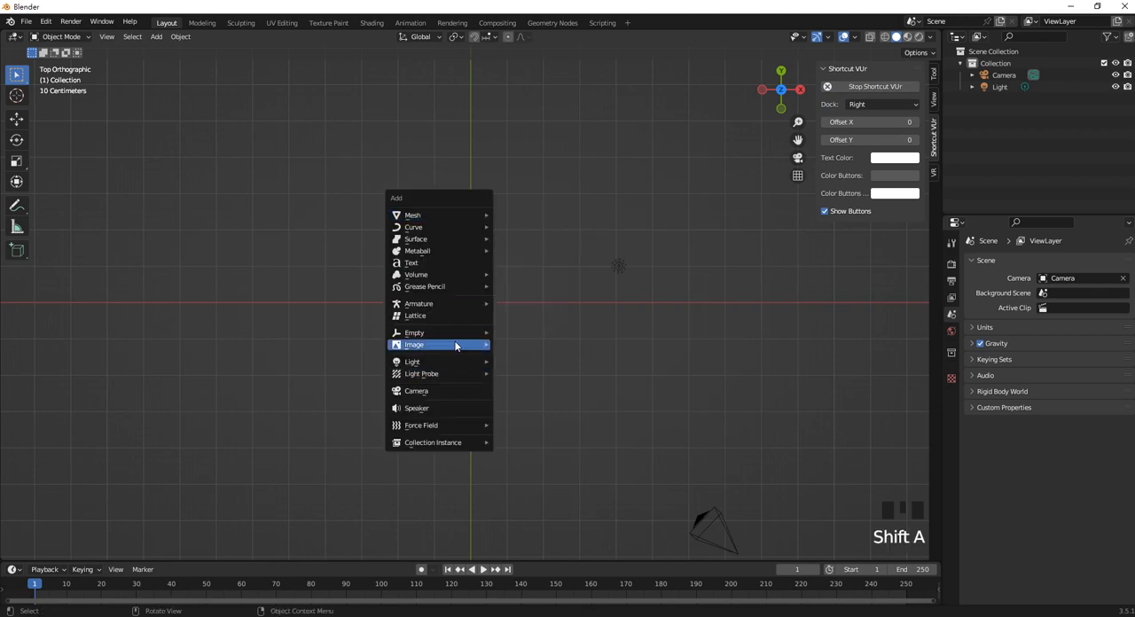
{"action": "mouse_move", "coordinate": [455, 344]}
{"action": "left_click", "coordinate": [555, 344]}
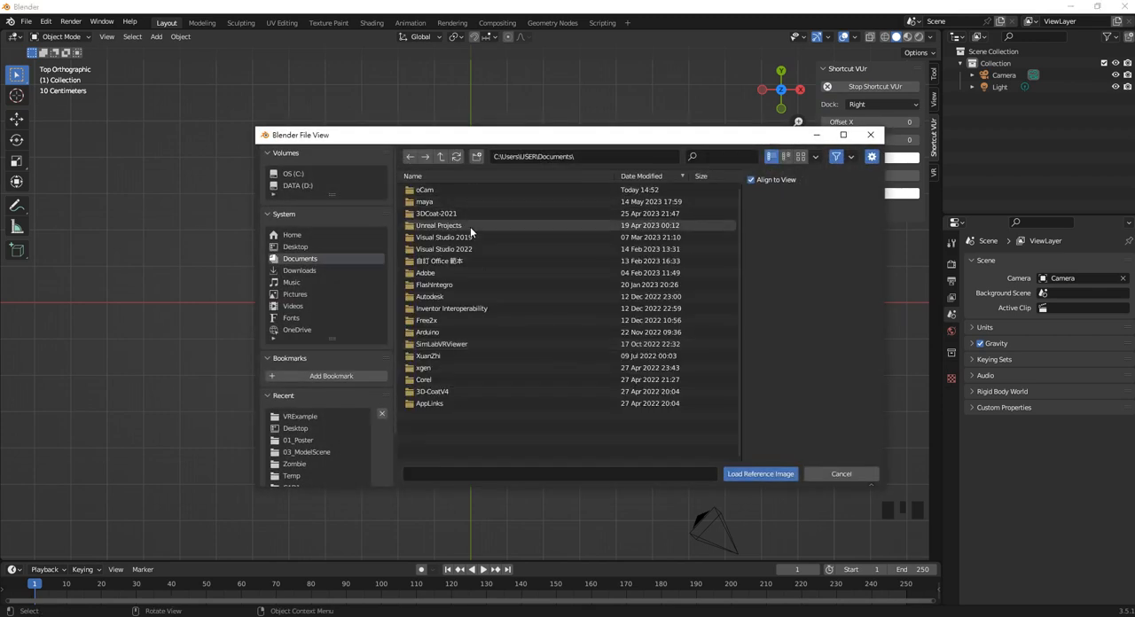
{"action": "left_click", "coordinate": [296, 246]}
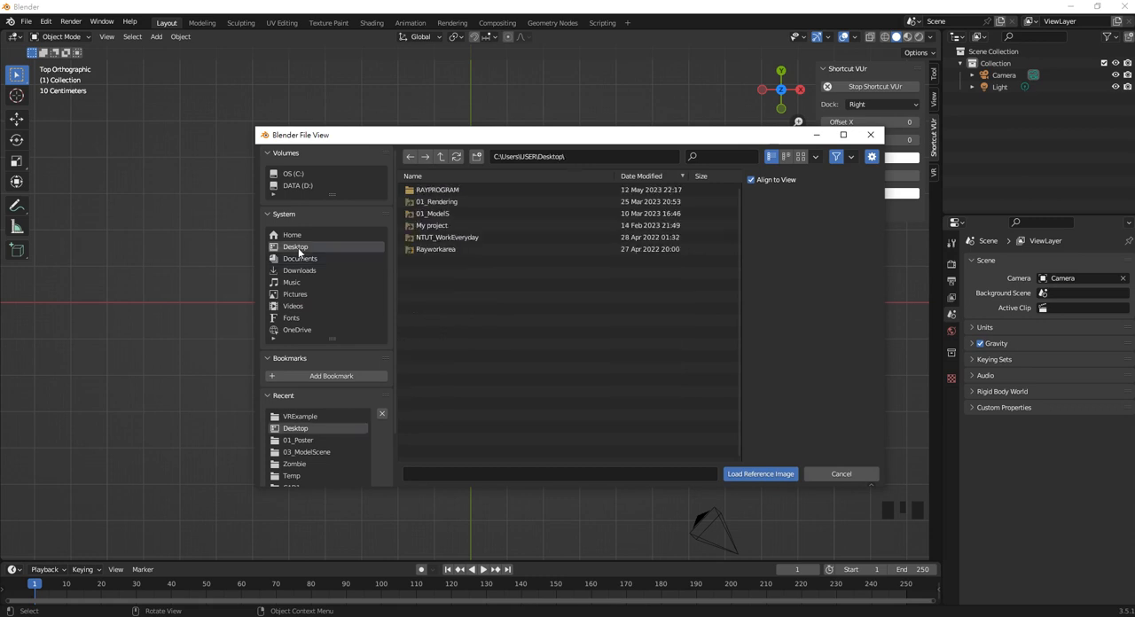
{"action": "double_click", "coordinate": [448, 249]}
{"action": "left_click", "coordinate": [437, 190]}
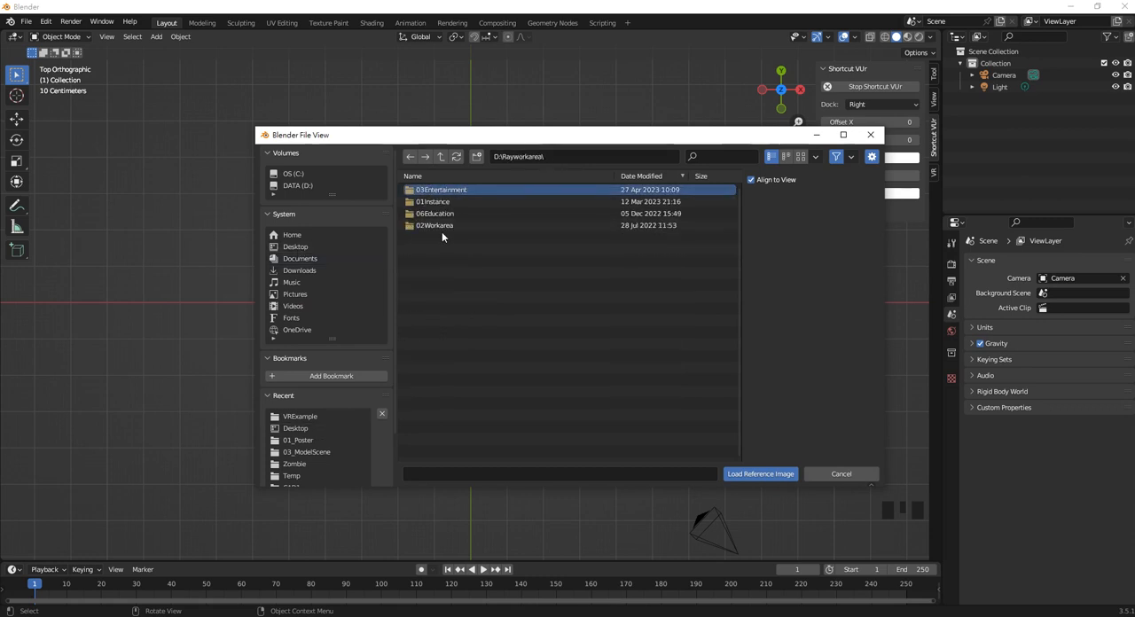
{"action": "double_click", "coordinate": [434, 202]}
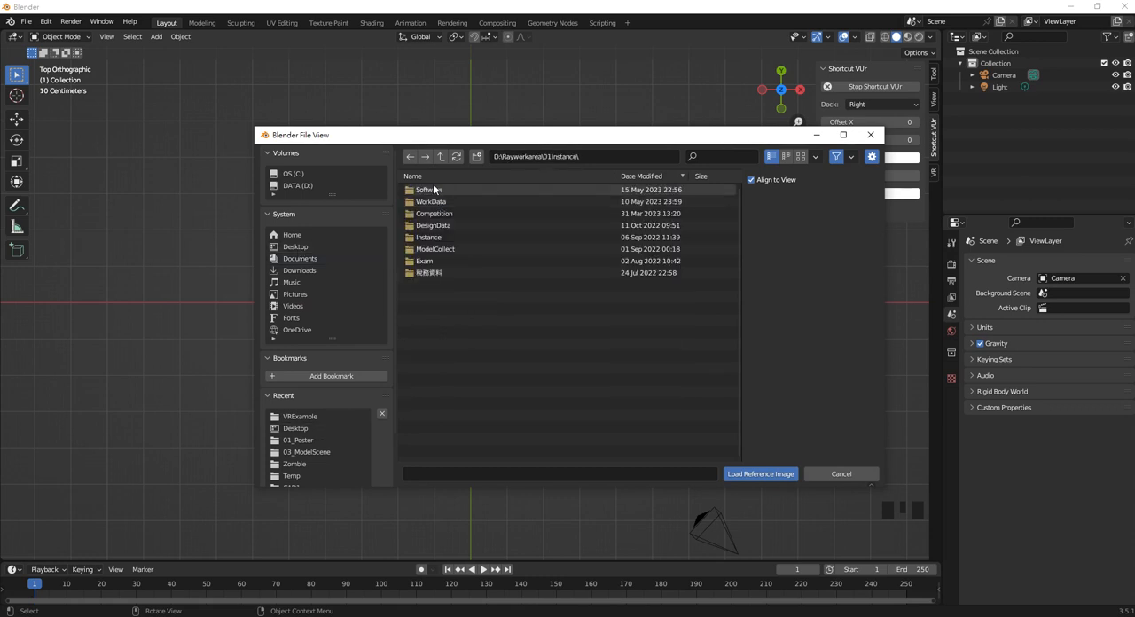
Step: Load MetaPoster2.JPG as the reference image from 01Instance's Competition\Award\NTUTPoster\01_Poster folder
{"action": "double_click", "coordinate": [444, 236]}
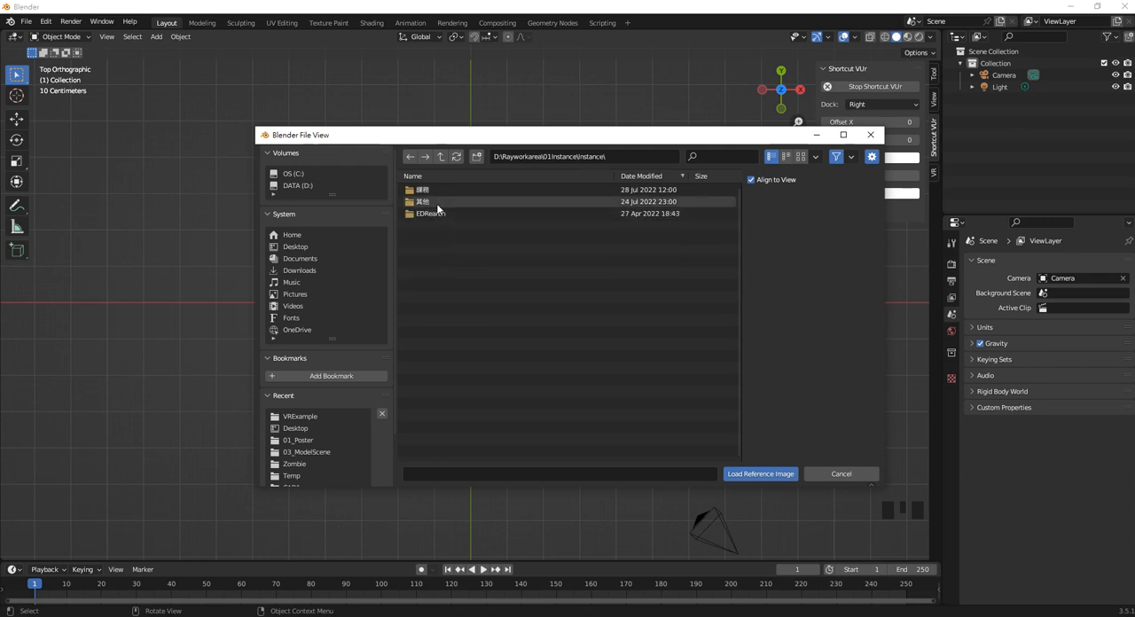
{"action": "left_click", "coordinate": [441, 156]}
{"action": "double_click", "coordinate": [456, 213]}
{"action": "double_click", "coordinate": [450, 201]}
{"action": "left_click", "coordinate": [442, 157]}
{"action": "double_click", "coordinate": [445, 202]}
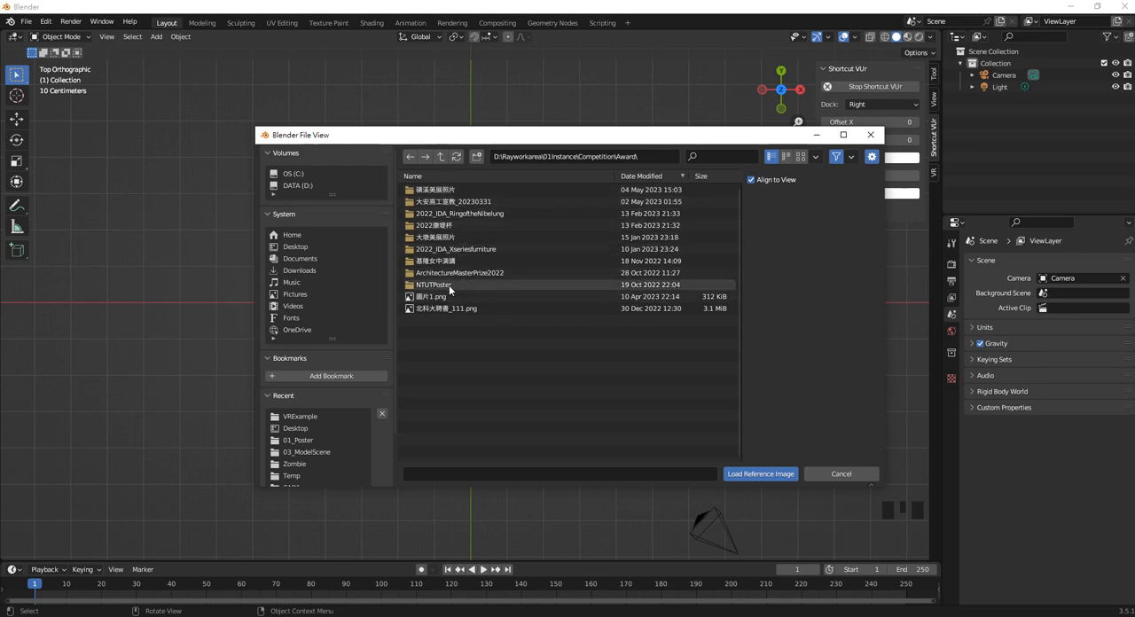
{"action": "double_click", "coordinate": [449, 285]}
{"action": "double_click", "coordinate": [433, 188]}
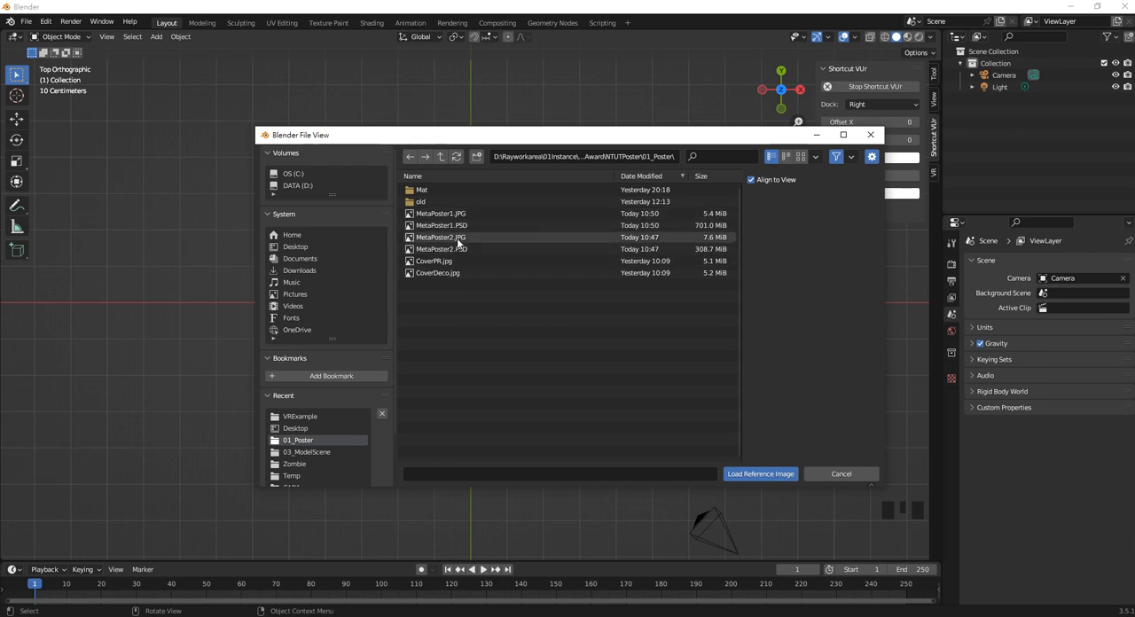
{"action": "double_click", "coordinate": [456, 238]}
Step: Examine the poster reference image in top and perspective views, and check which export formats are available
{"action": "scroll", "coordinate": [572, 328], "scroll_direction": "up", "scroll_amount": 4}
{"action": "scroll", "coordinate": [556, 312], "scroll_direction": "down", "scroll_amount": 2}
{"action": "left_click", "coordinate": [536, 276]}
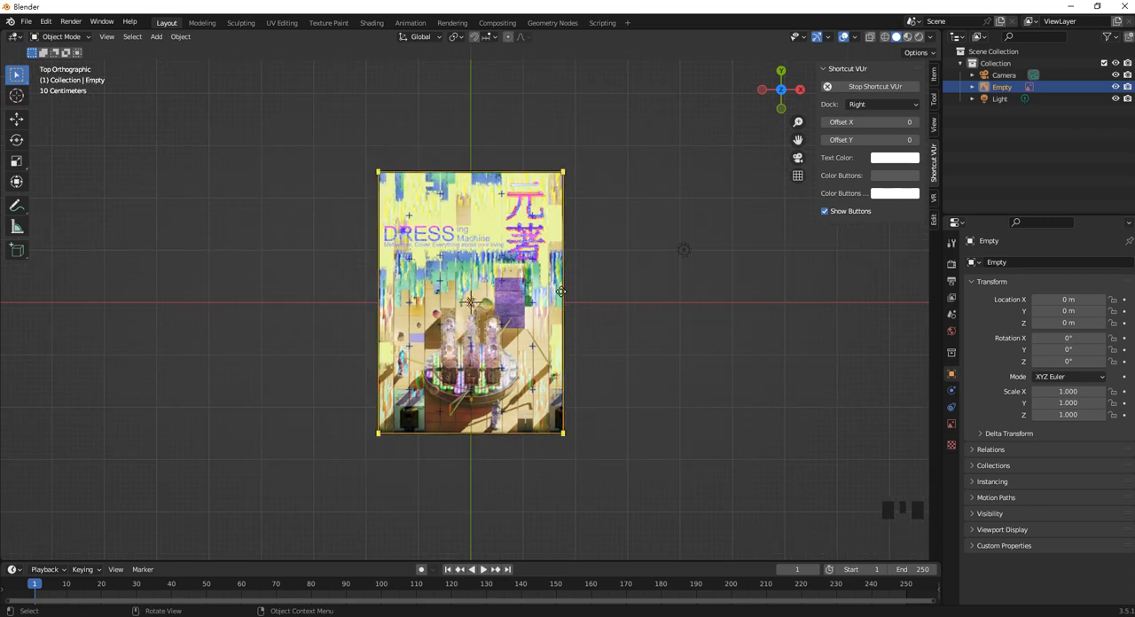
{"action": "left_click", "coordinate": [560, 292]}
{"action": "middle_click_drag", "start_coordinate": [558, 291], "coordinate": [550, 223]}
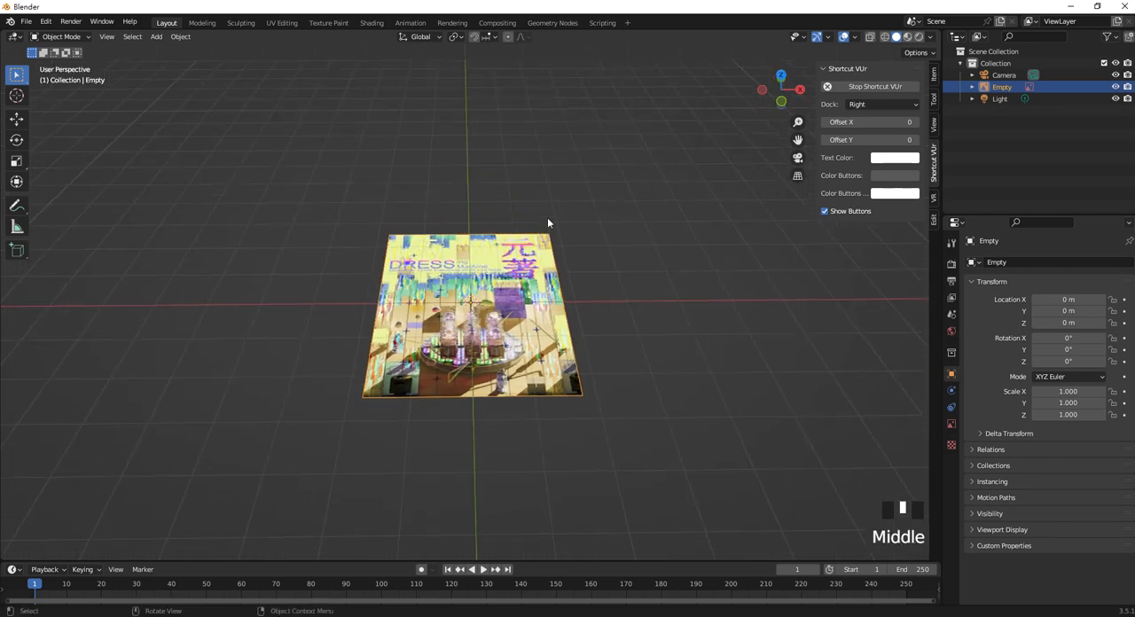
{"action": "scroll", "coordinate": [537, 235], "scroll_direction": "up", "scroll_amount": 2}
{"action": "left_click", "coordinate": [504, 254]}
{"action": "left_click", "coordinate": [26, 21]}
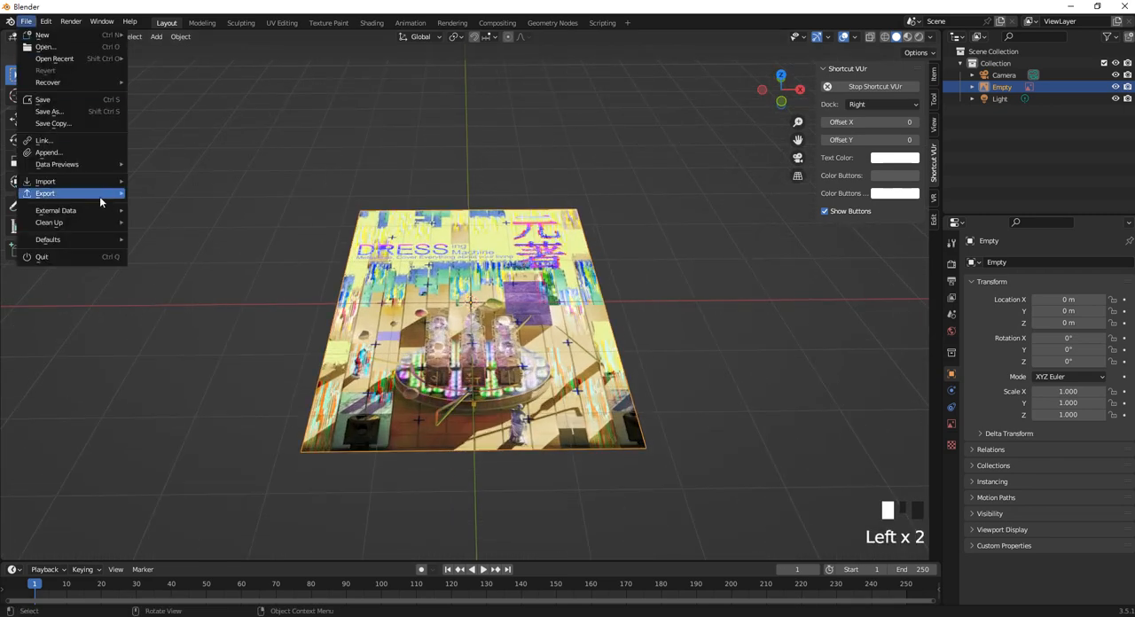
{"action": "mouse_move", "coordinate": [91, 193]}
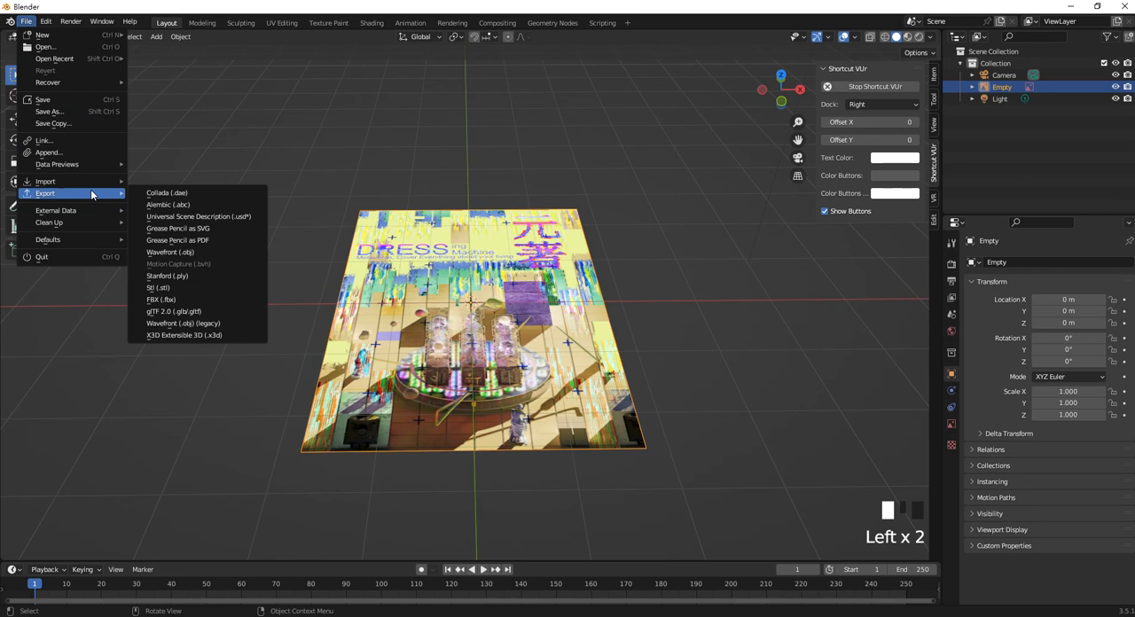
{"action": "left_click", "coordinate": [306, 226]}
{"action": "left_click", "coordinate": [585, 275]}
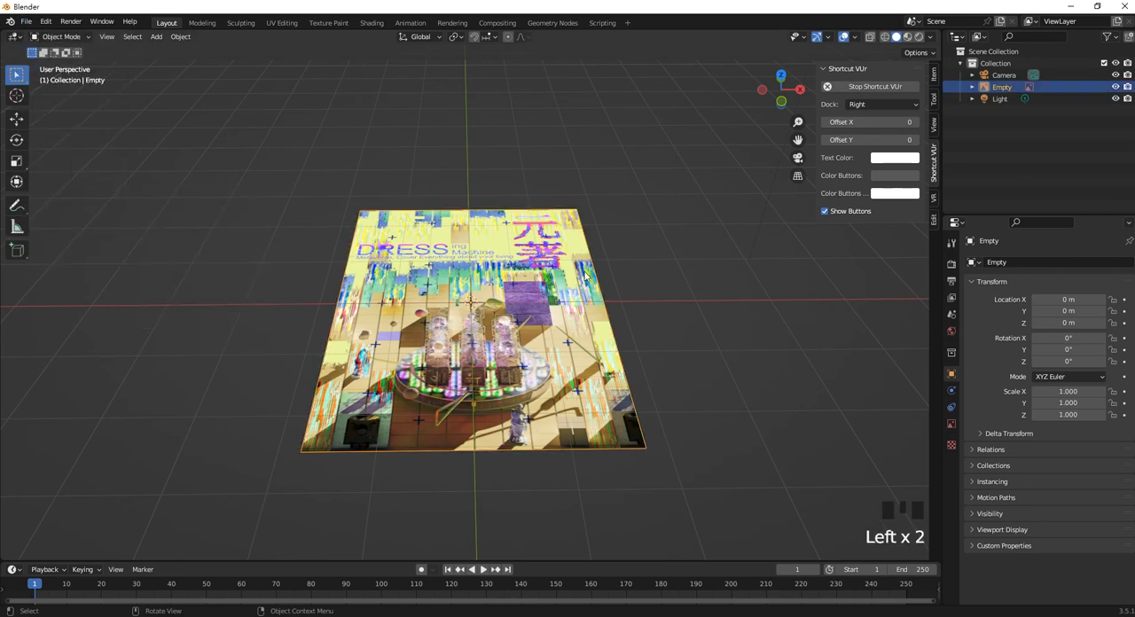
Step: Delete the poster reference image and undo the deletion
{"action": "key", "text": "Delete"}
{"action": "left_click", "coordinate": [541, 230]}
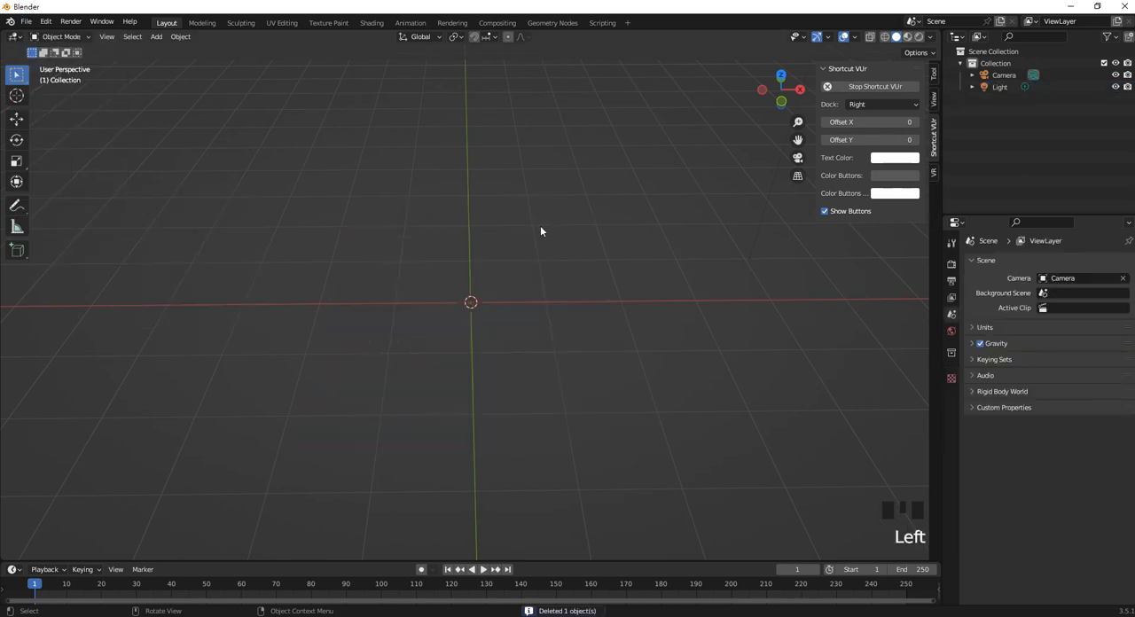
{"action": "key", "text": "ctrl+z"}
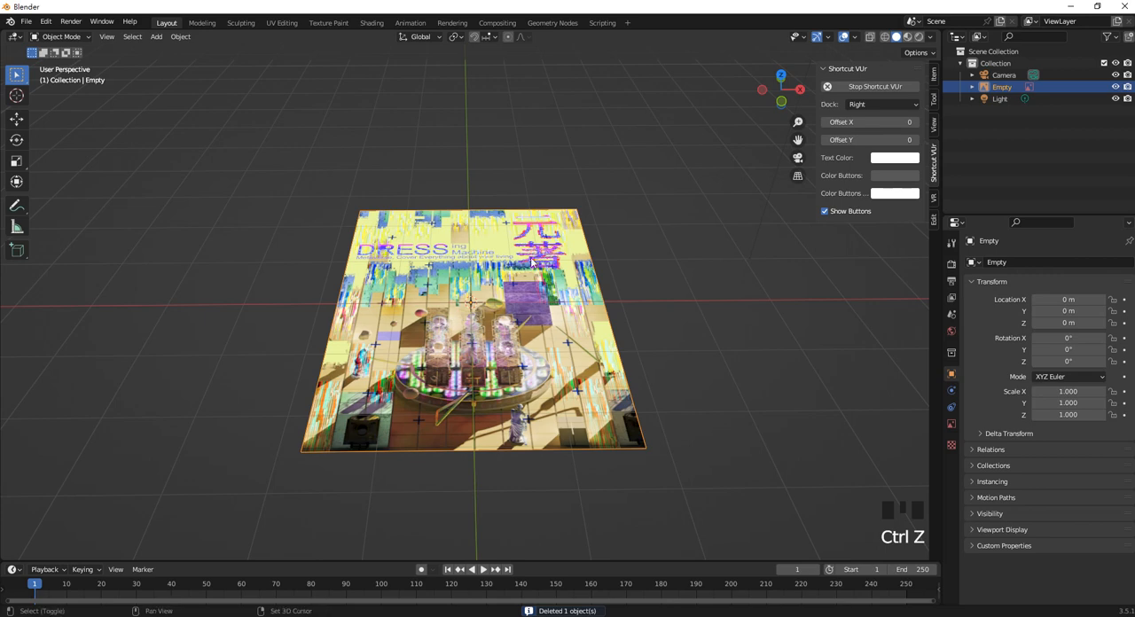
Step: Add a mesh plane over the poster reference image
{"action": "key", "text": "shift+a"}
{"action": "mouse_move", "coordinate": [523, 126]}
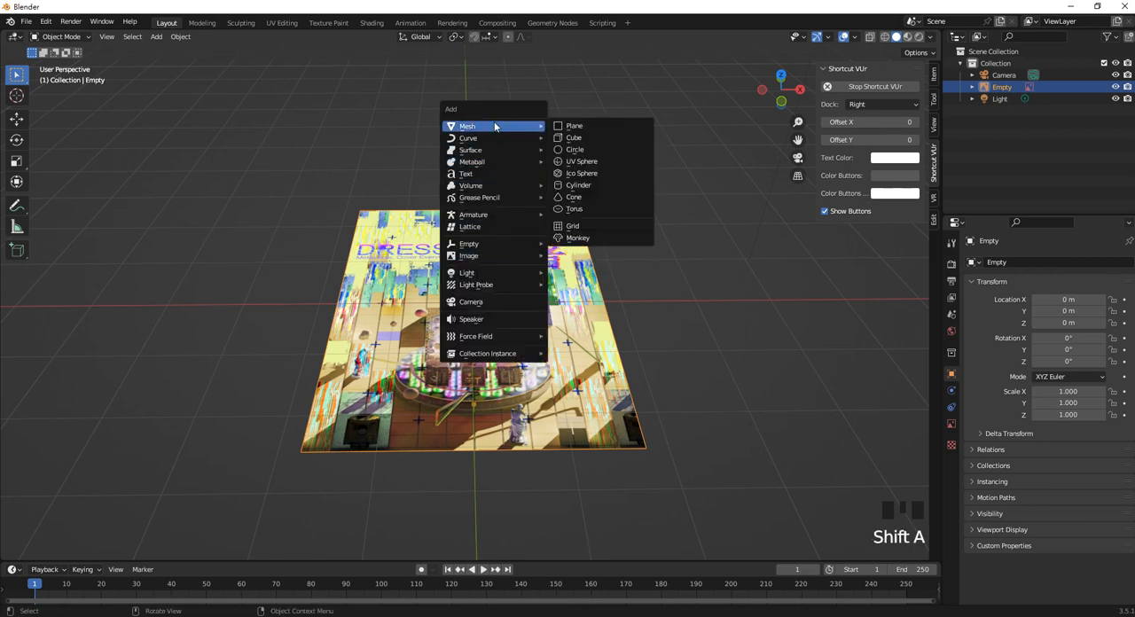
{"action": "left_click", "coordinate": [576, 127]}
Step: In Edit Mode, move the plane's upper and lower edges along Y to match the poster's height
{"action": "key", "text": "KP_7"}
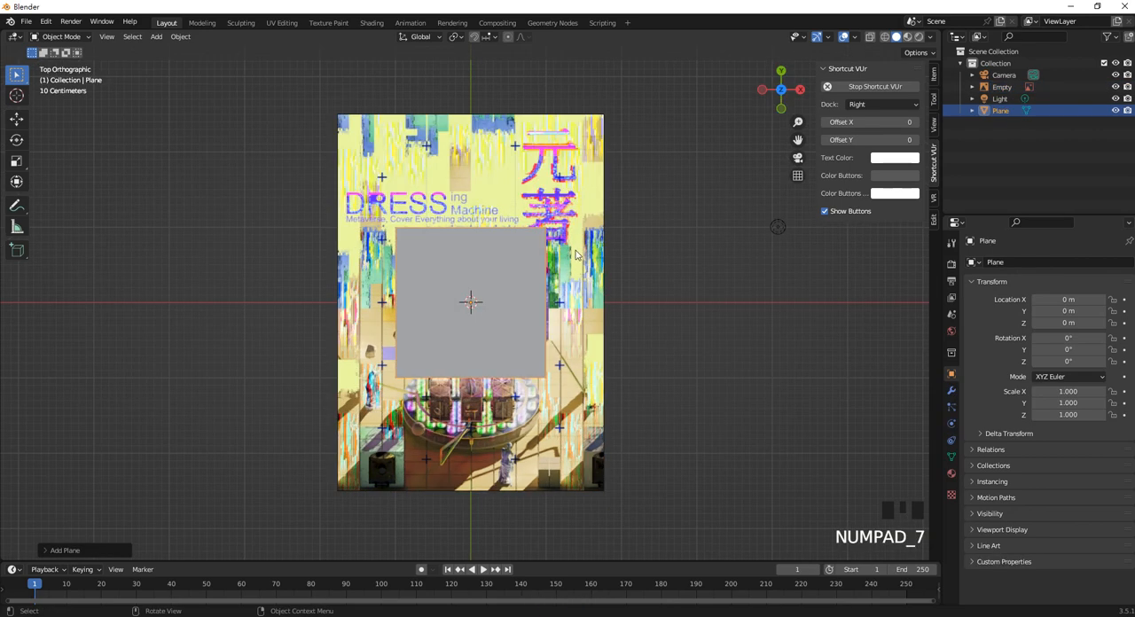
{"action": "key", "text": "Tab"}
{"action": "left_click_drag", "start_coordinate": [325, 193], "coordinate": [657, 273]}
{"action": "left_click", "coordinate": [9, 118]}
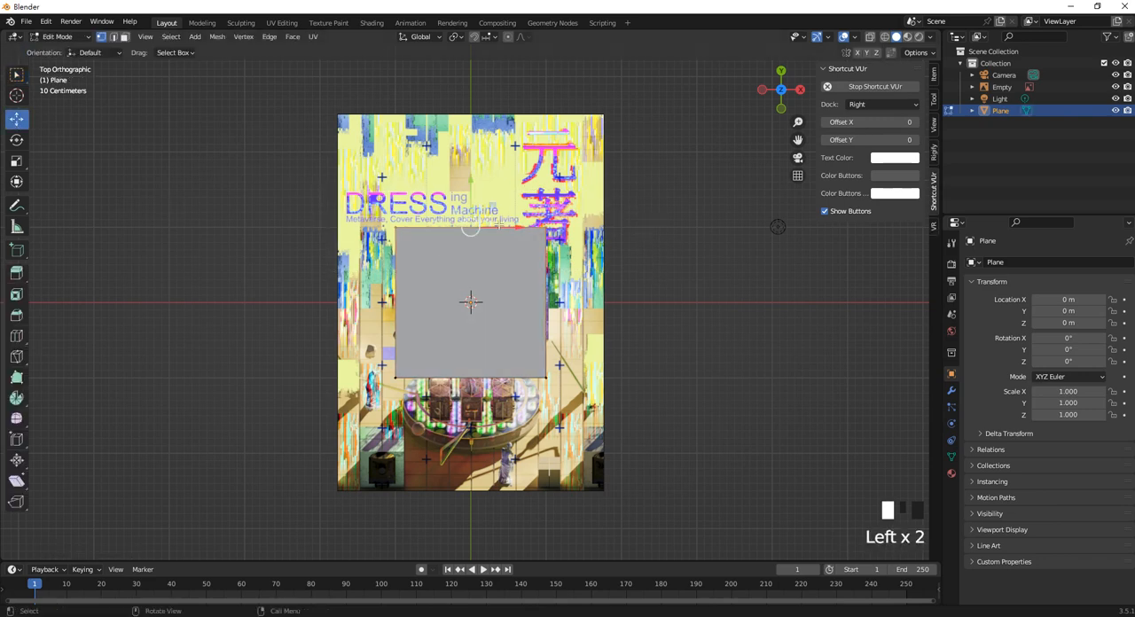
{"action": "left_click_drag", "start_coordinate": [471, 180], "coordinate": [470, 66], "text": "ctrl"}
{"action": "mouse_move", "coordinate": [373, 97]}
{"action": "left_mouse_down"}
{"action": "mouse_move", "coordinate": [485, 106]}
{"action": "mouse_move", "coordinate": [386, 114]}
{"action": "left_mouse_up"}
{"action": "left_click_drag", "start_coordinate": [268, 313], "coordinate": [724, 415]}
{"action": "left_click_drag", "start_coordinate": [478, 333], "coordinate": [476, 441], "text": "ctrl"}
Step: Scale all of the plane's vertices along X by about 1.78 to match the poster's width
{"action": "left_click_drag", "start_coordinate": [378, 94], "coordinate": [592, 505]}
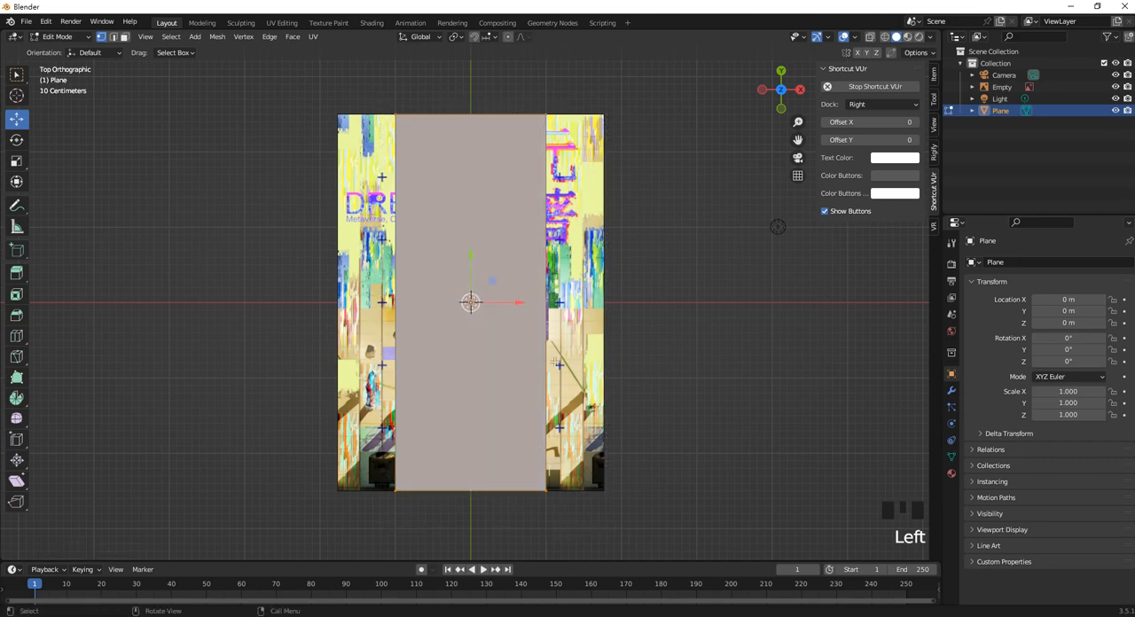
{"action": "key", "text": "s"}
{"action": "key", "text": "x"}
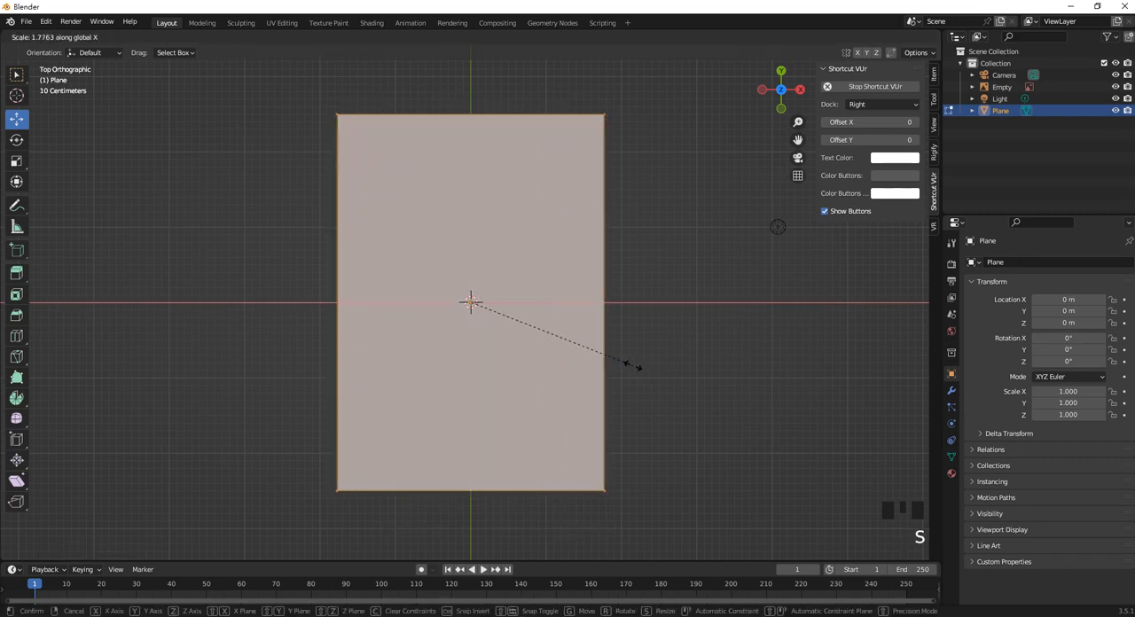
{"action": "left_click", "coordinate": [631, 365]}
Step: Split the 3D viewport into two side-by-side areas and turn the new one into a UV Editor
{"action": "left_click_drag", "start_coordinate": [941, 32], "coordinate": [489, 69]}
{"action": "left_click", "coordinate": [507, 36]}
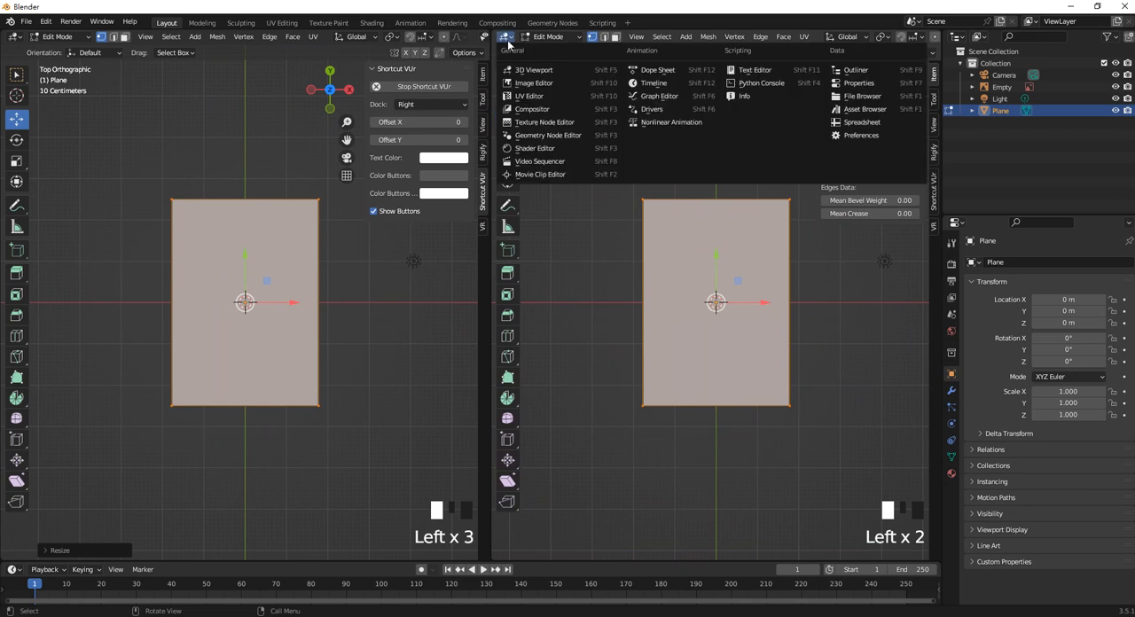
{"action": "left_click", "coordinate": [540, 100]}
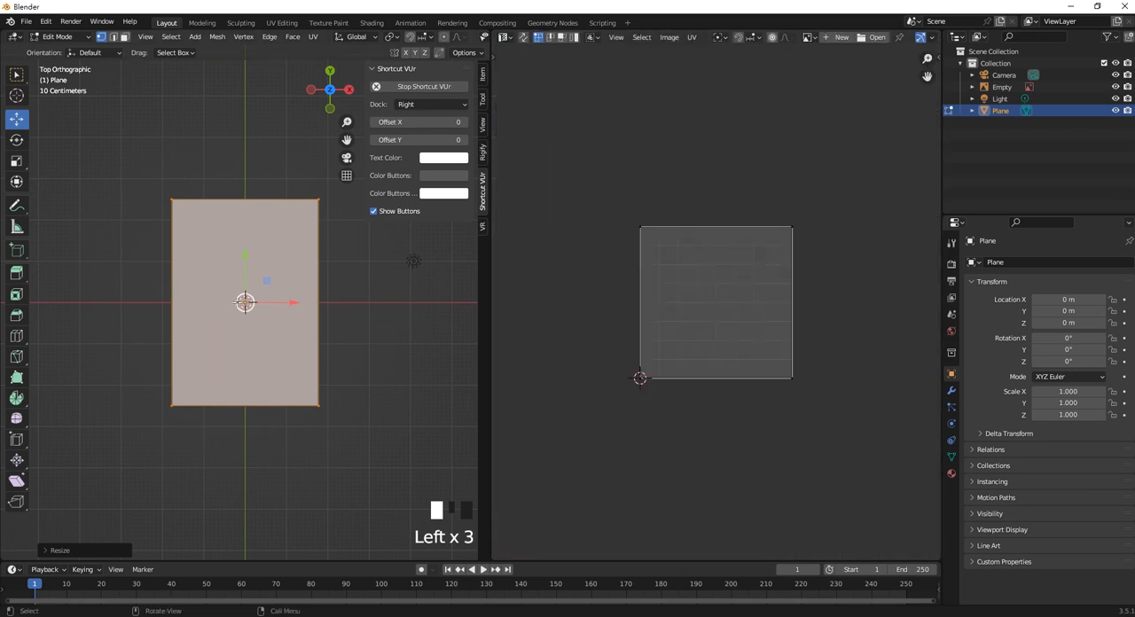
Step: Switch to face selection, select the whole plane and unwrap its UVs
{"action": "left_click", "coordinate": [124, 36]}
{"action": "key", "text": "a"}
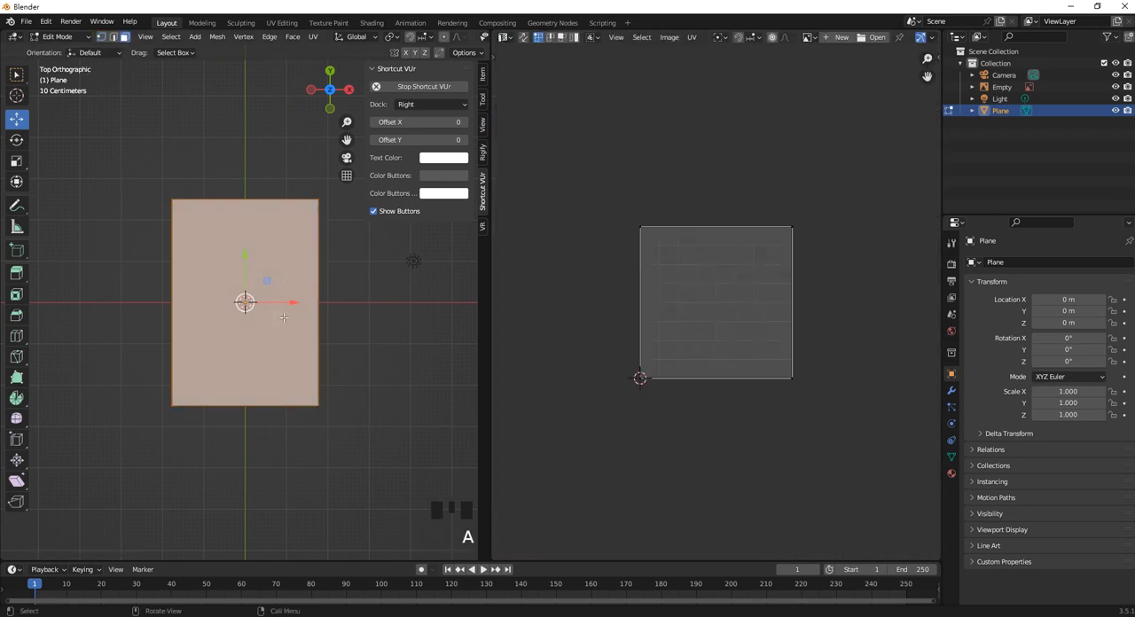
{"action": "scroll", "coordinate": [293, 270], "scroll_direction": "up", "scroll_amount": 1}
{"action": "key", "text": "u"}
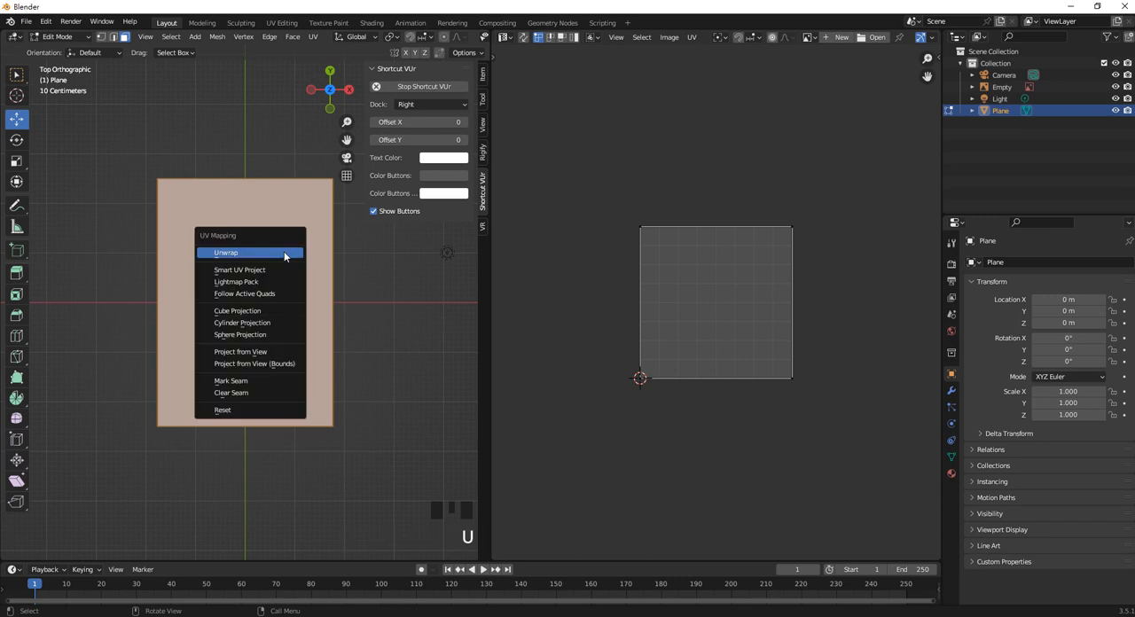
{"action": "left_click", "coordinate": [282, 255]}
{"action": "scroll", "coordinate": [712, 286], "scroll_direction": "up", "scroll_amount": 2}
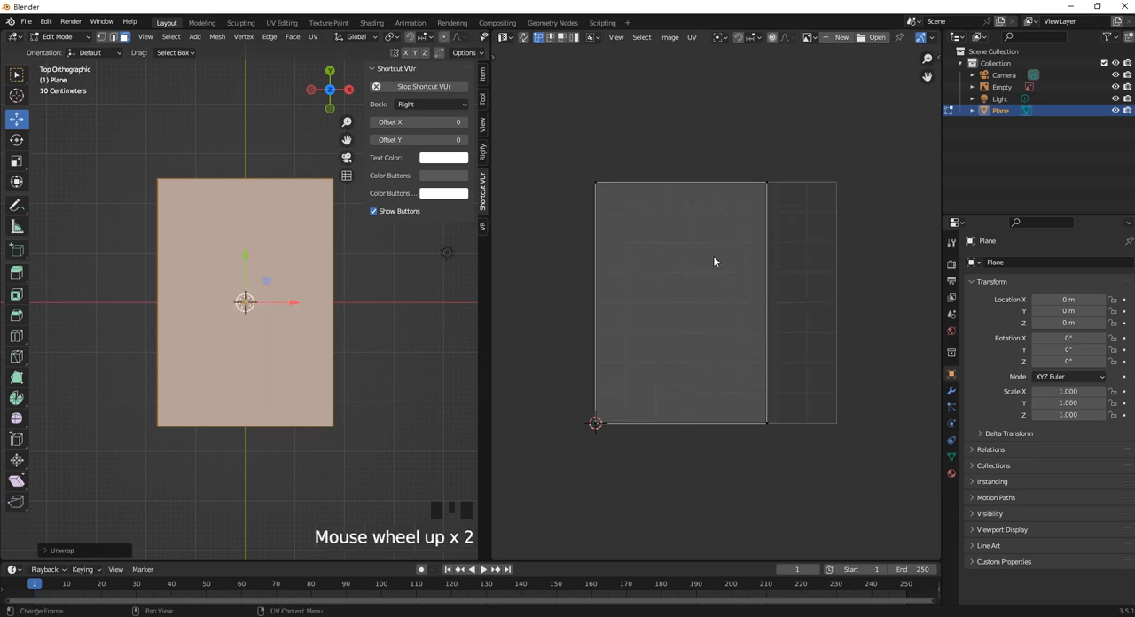
Step: Change the UV Editor area to the Shader Editor and return the plane to Object Mode
{"action": "left_click", "coordinate": [509, 38]}
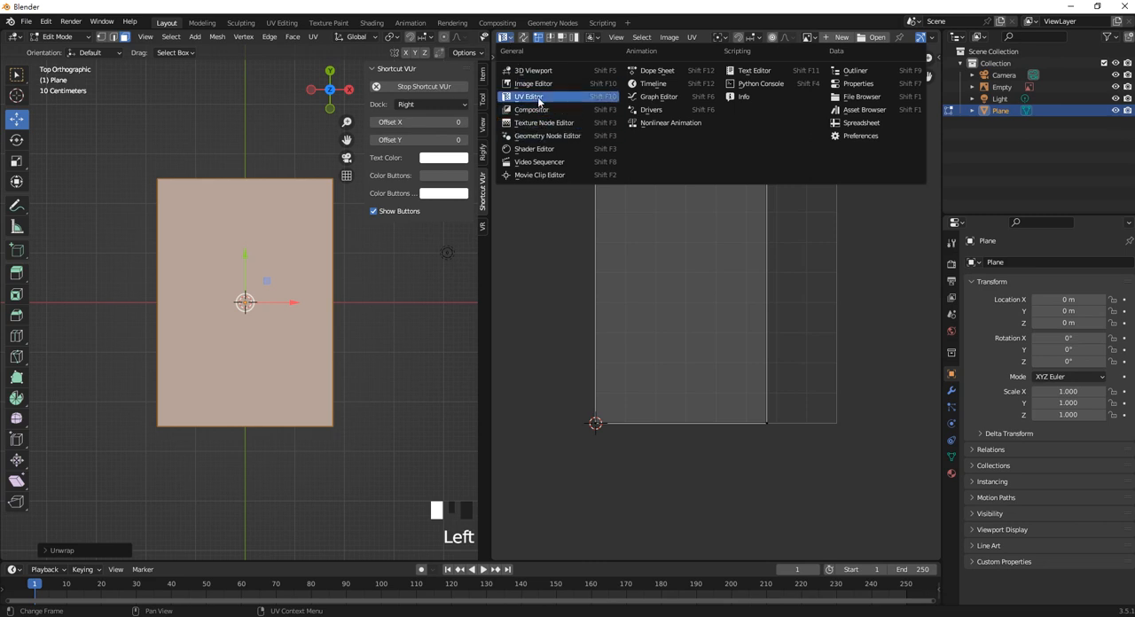
{"action": "left_click", "coordinate": [538, 99]}
{"action": "left_click", "coordinate": [503, 36]}
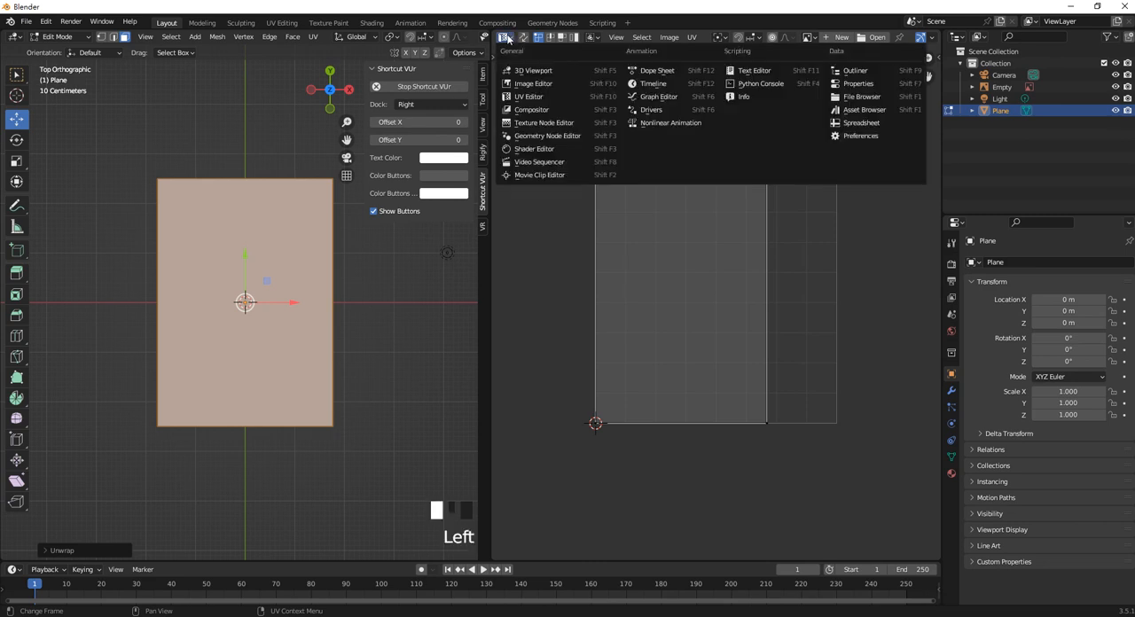
{"action": "left_click", "coordinate": [539, 148]}
{"action": "key", "text": "Tab"}
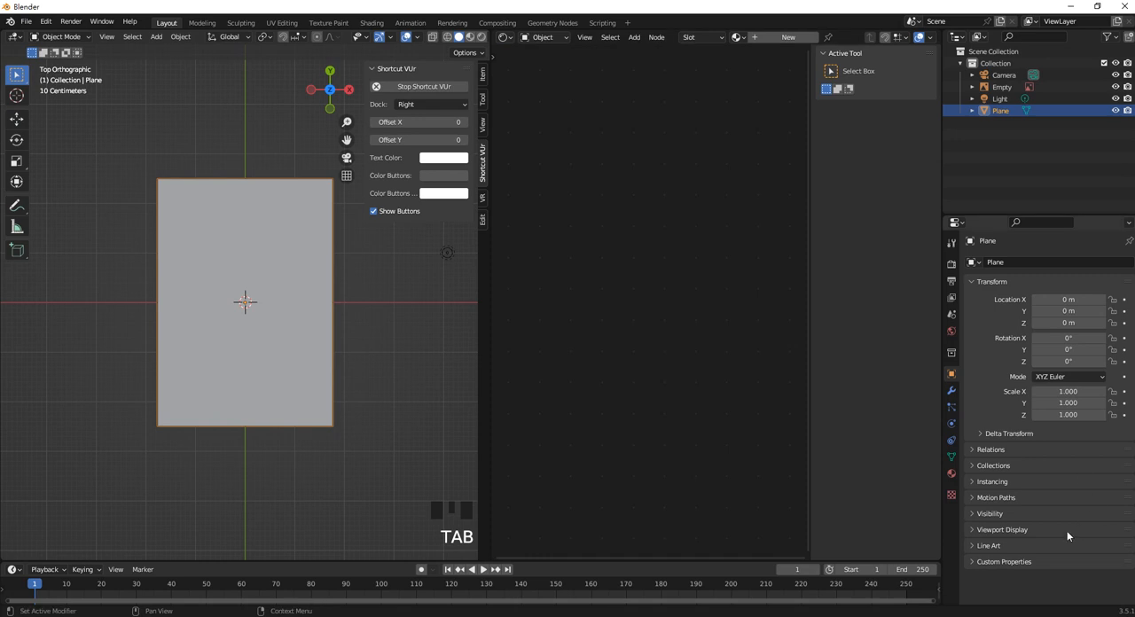
Step: Create a new material on the plane and name it Project1
{"action": "left_click", "coordinate": [951, 475]}
{"action": "left_click", "coordinate": [1080, 314]}
{"action": "left_click", "coordinate": [1019, 315]}
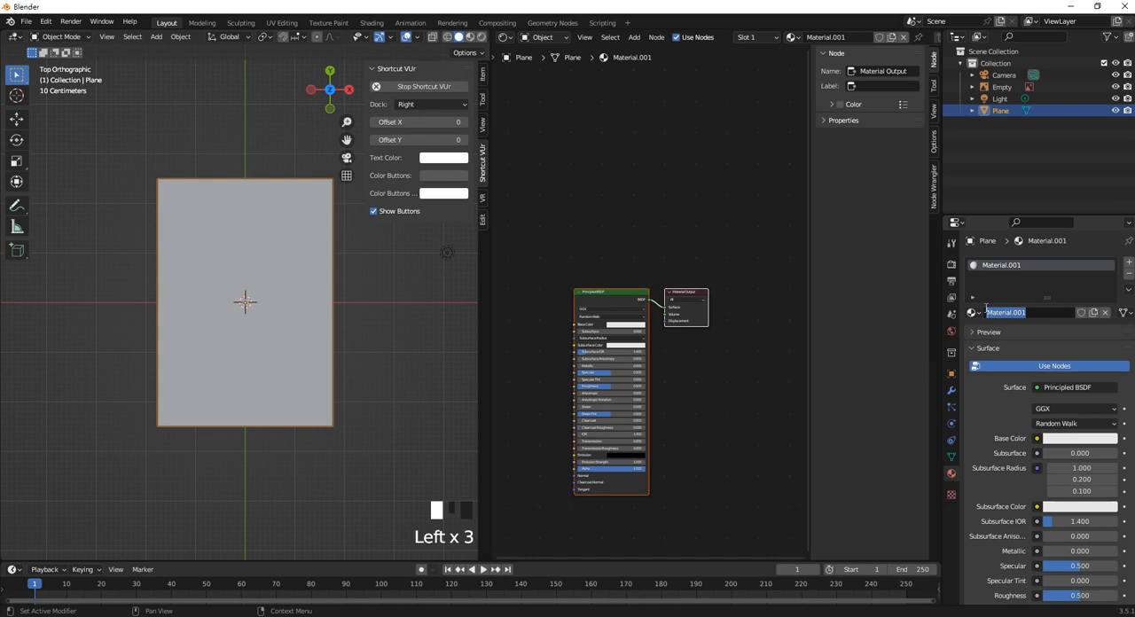
{"action": "type", "text": "ㅆ니"}
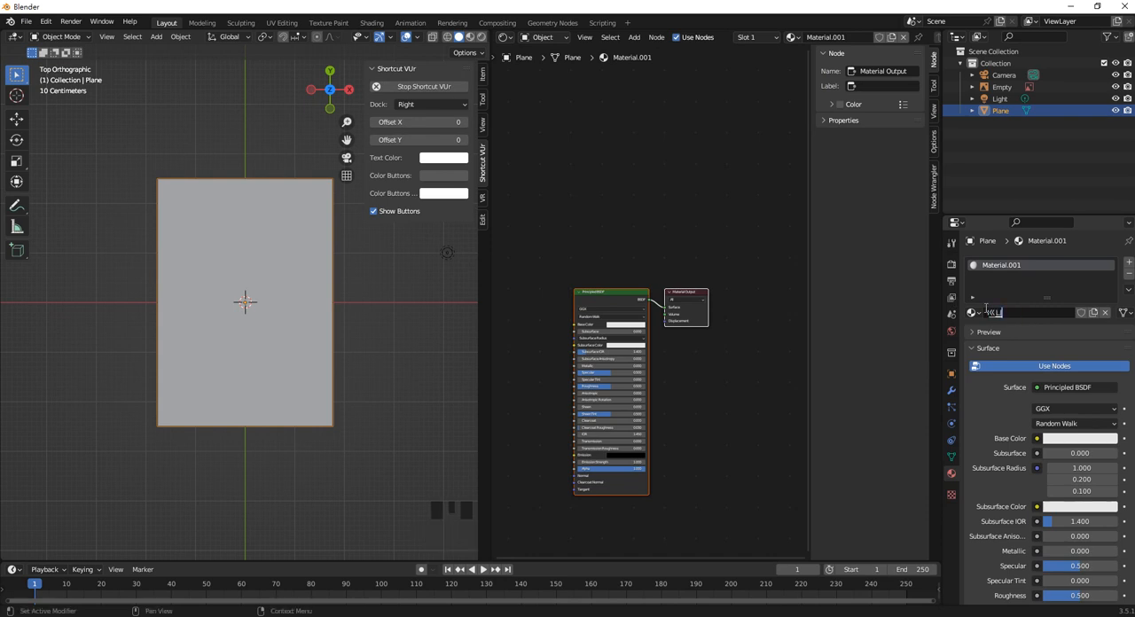
{"action": "key", "text": "BackSpace"}
{"action": "key", "text": "BackSpace"}
{"action": "type", "text": "Pro"}
{"action": "key", "text": "Return"}
Step: Add an Image Texture node beside the Principled BSDF in the Project1 material
{"action": "left_click", "coordinate": [582, 233]}
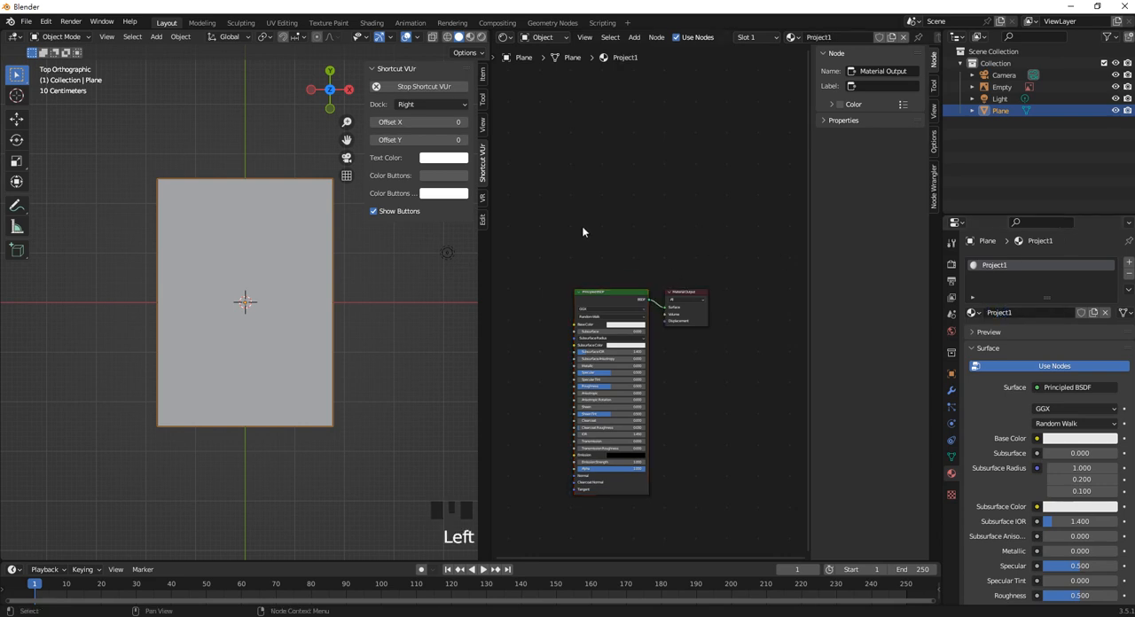
{"action": "middle_click_drag", "start_coordinate": [583, 233], "coordinate": [633, 174]}
{"action": "key", "text": "shift+a"}
{"action": "left_click", "coordinate": [587, 222]}
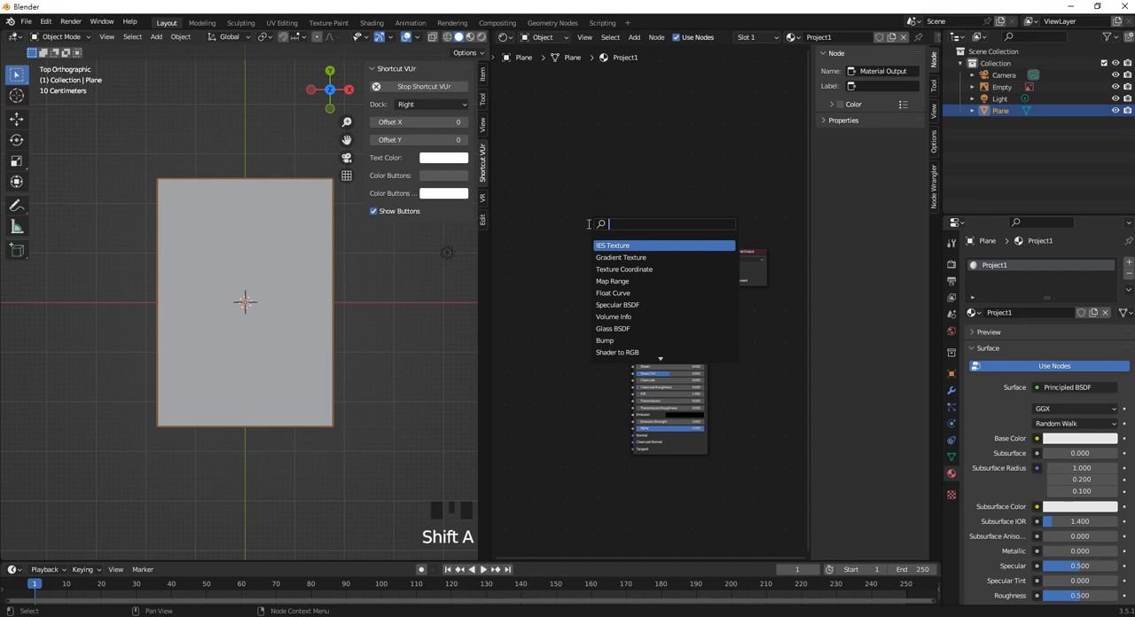
{"action": "type", "text": "ima"}
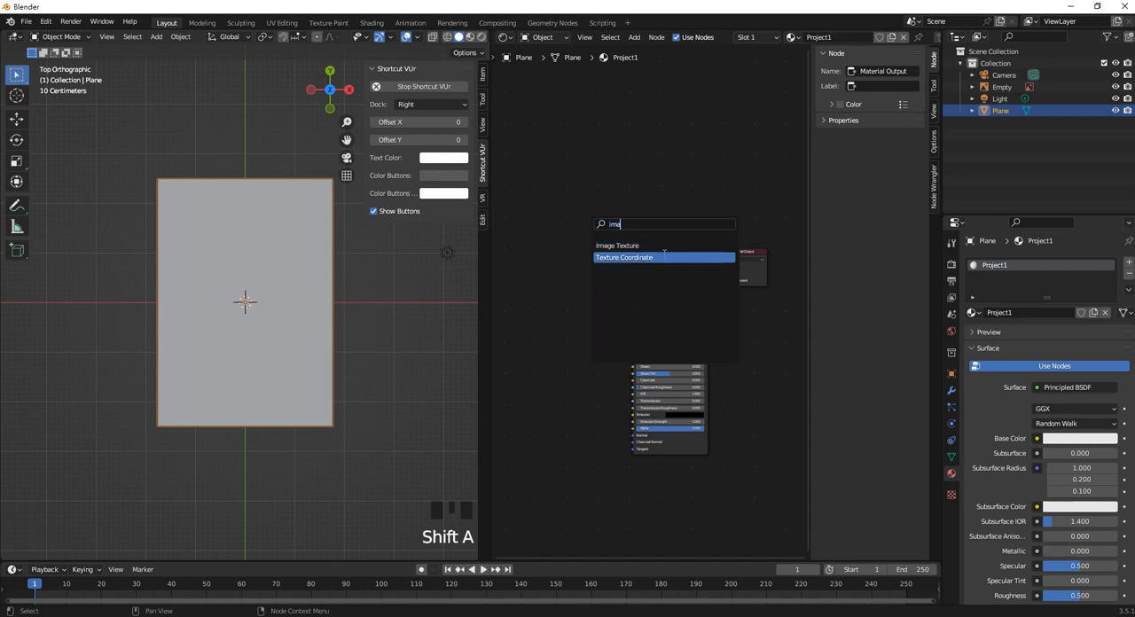
{"action": "left_click", "coordinate": [629, 248]}
{"action": "left_click", "coordinate": [557, 323]}
Step: Load MetaPoster2.JPG from the Competition\Award\NTUTPoster\01_Poster folder into the Image Texture node
{"action": "left_click", "coordinate": [567, 313]}
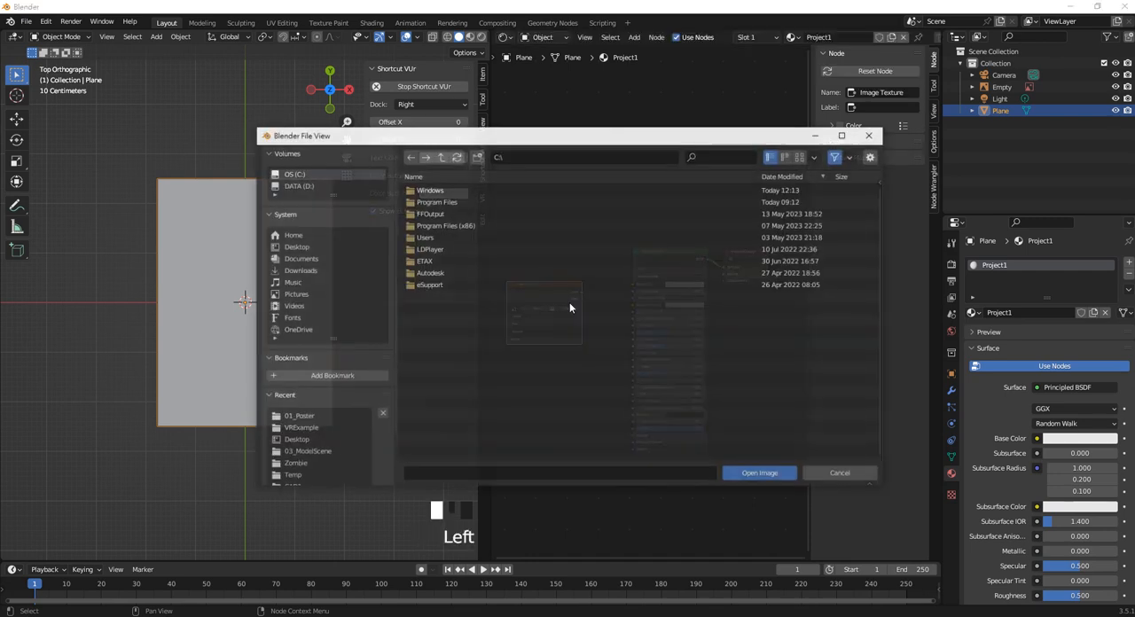
{"action": "left_click", "coordinate": [295, 246]}
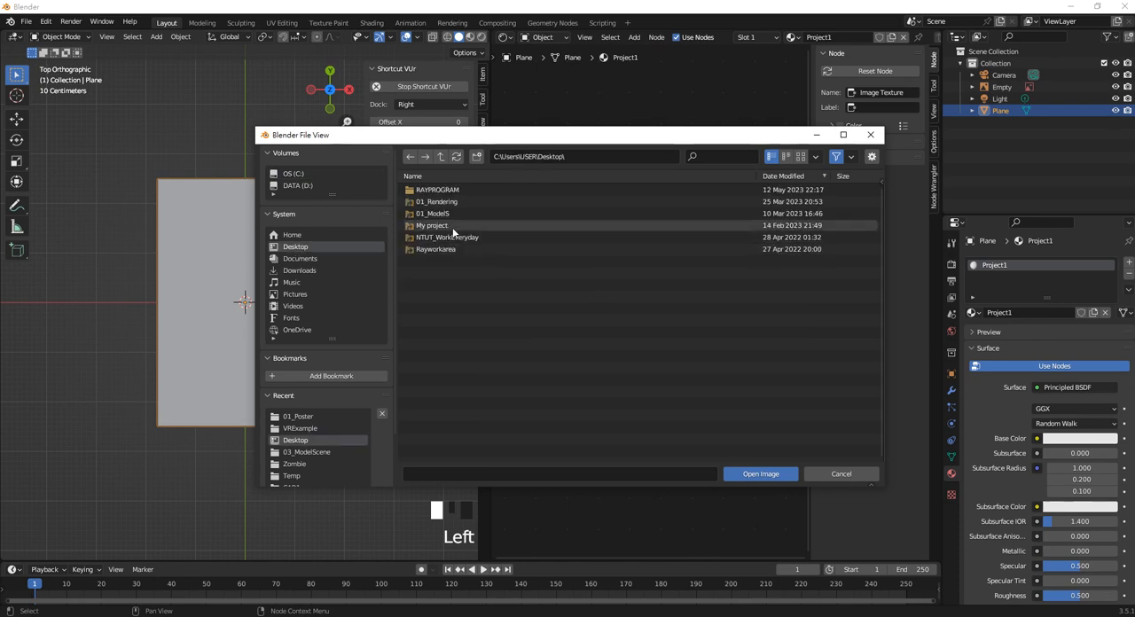
{"action": "double_click", "coordinate": [449, 249]}
{"action": "double_click", "coordinate": [439, 202]}
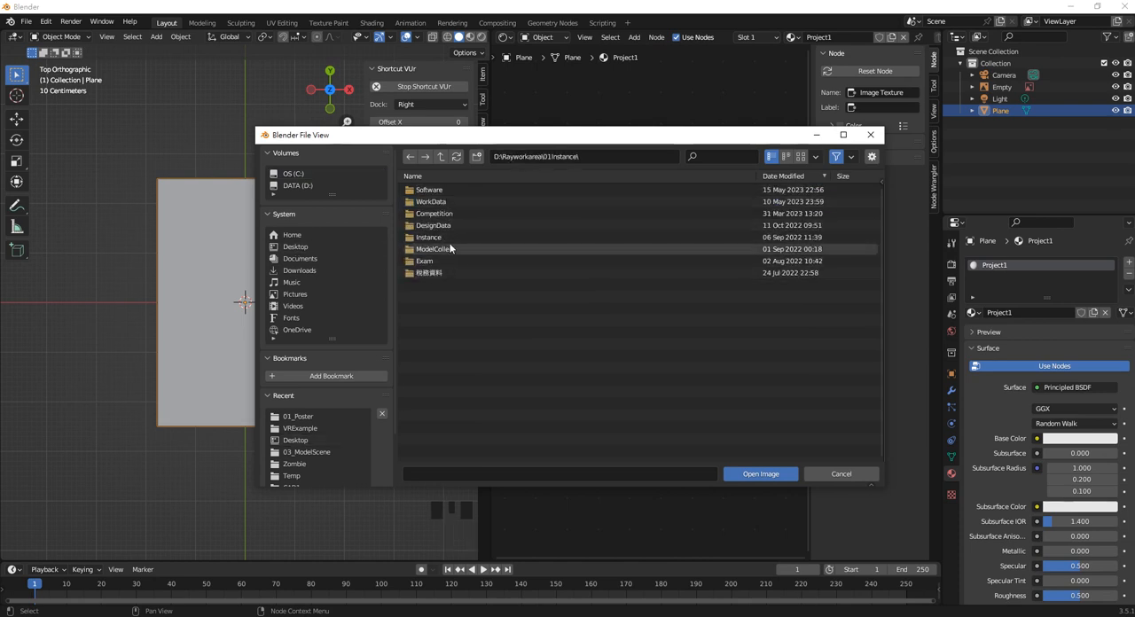
{"action": "left_click", "coordinate": [449, 240]}
{"action": "double_click", "coordinate": [449, 238]}
{"action": "left_click", "coordinate": [440, 157]}
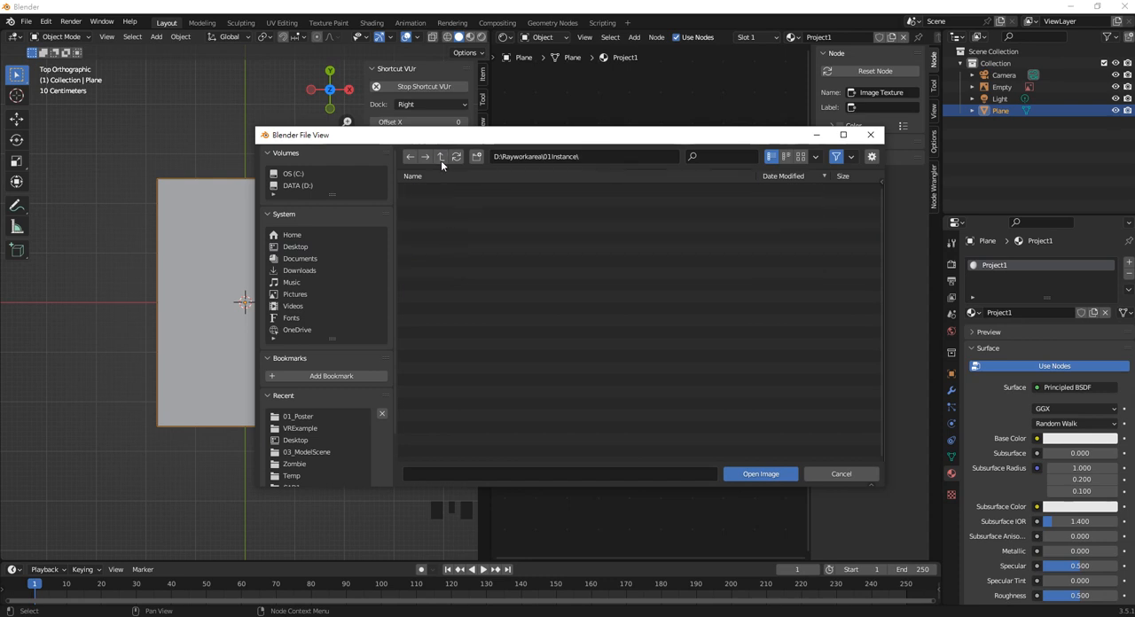
{"action": "double_click", "coordinate": [446, 214]}
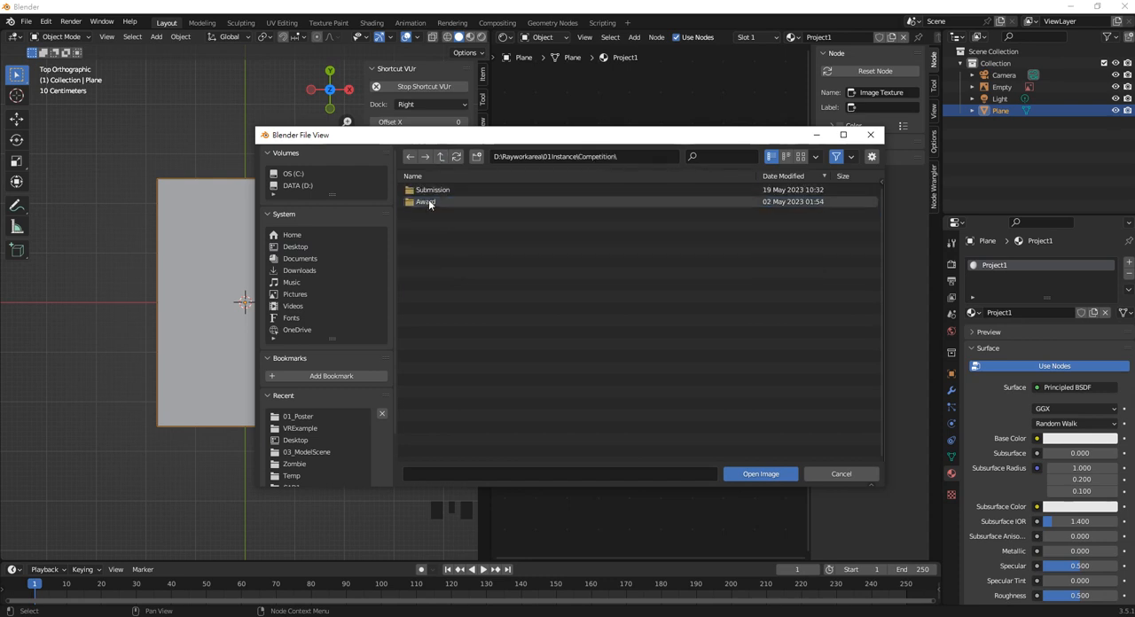
{"action": "double_click", "coordinate": [432, 202]}
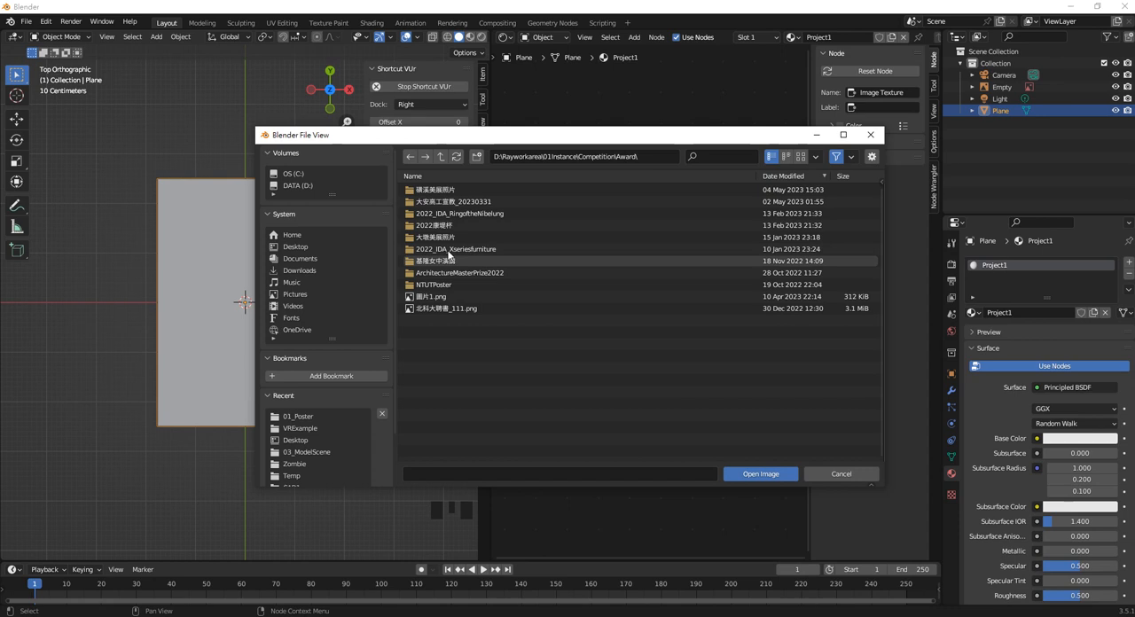
{"action": "left_click", "coordinate": [450, 287]}
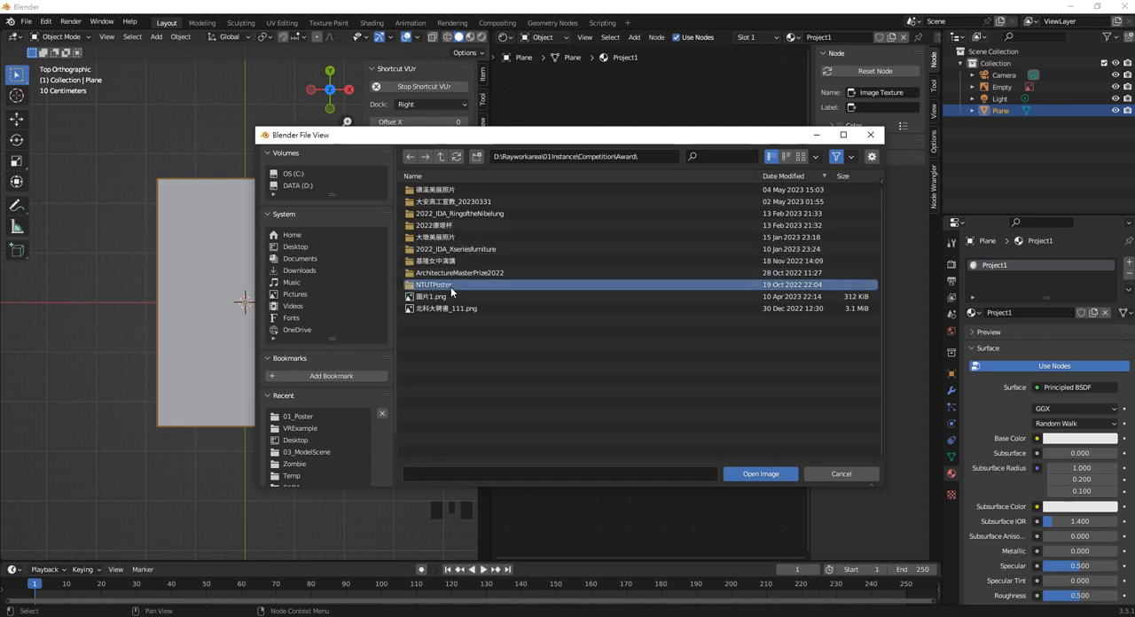
{"action": "double_click", "coordinate": [452, 288]}
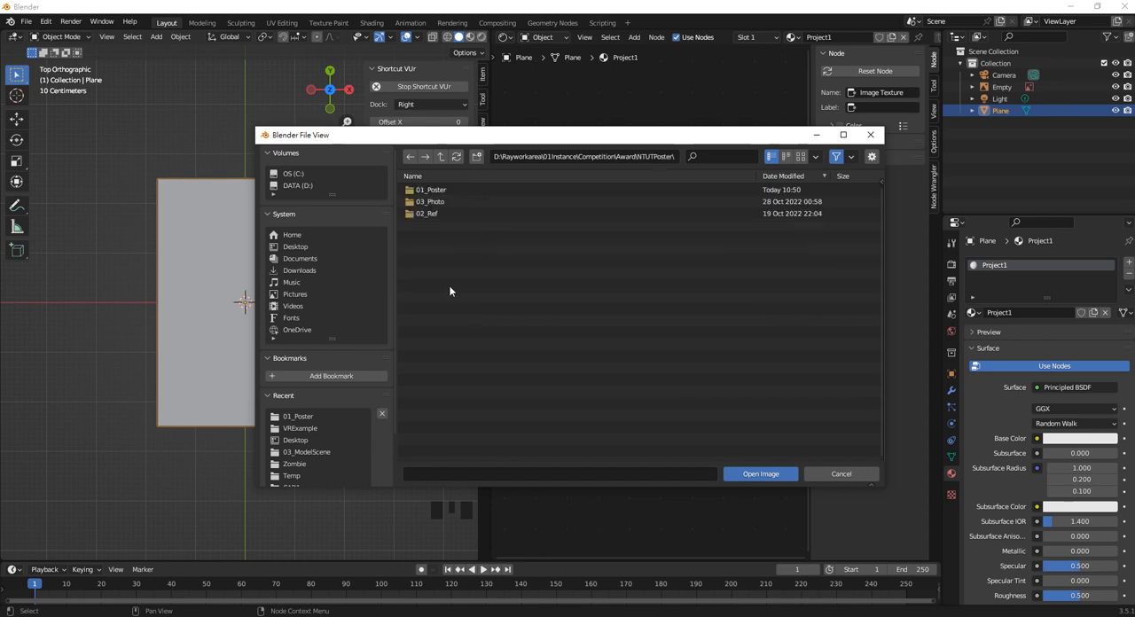
{"action": "double_click", "coordinate": [439, 190]}
{"action": "double_click", "coordinate": [452, 236]}
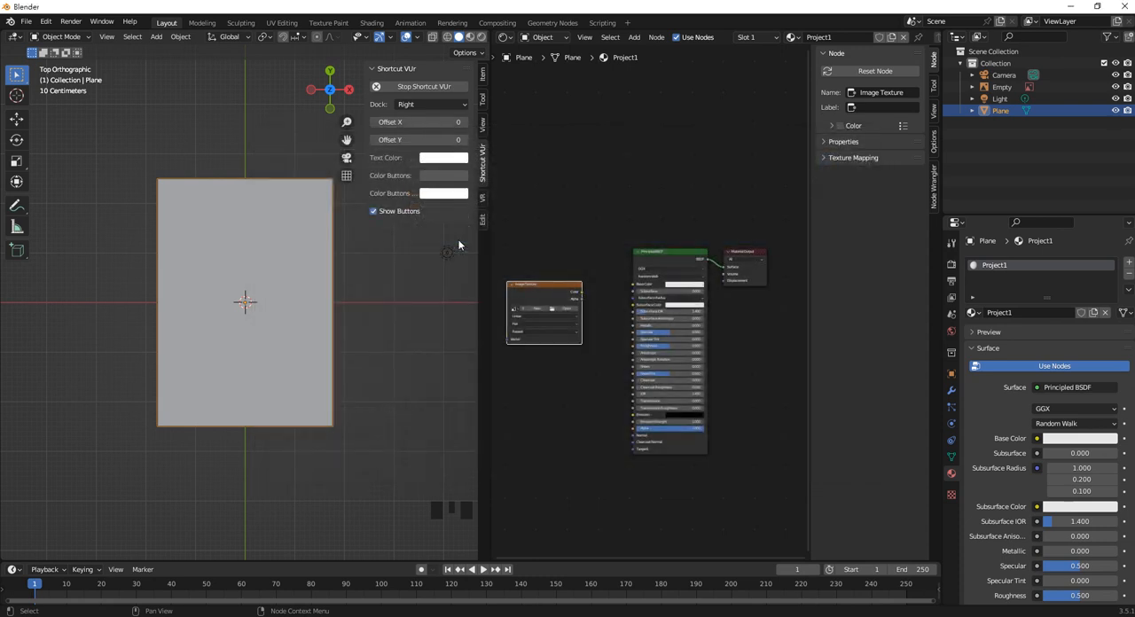
Step: Connect the image texture's Color to the Principled BSDF's Base Color and show the 3D viewport in Material Preview
{"action": "scroll", "coordinate": [579, 322], "scroll_direction": "up", "scroll_amount": 3}
{"action": "left_click_drag", "start_coordinate": [580, 292], "coordinate": [633, 288]}
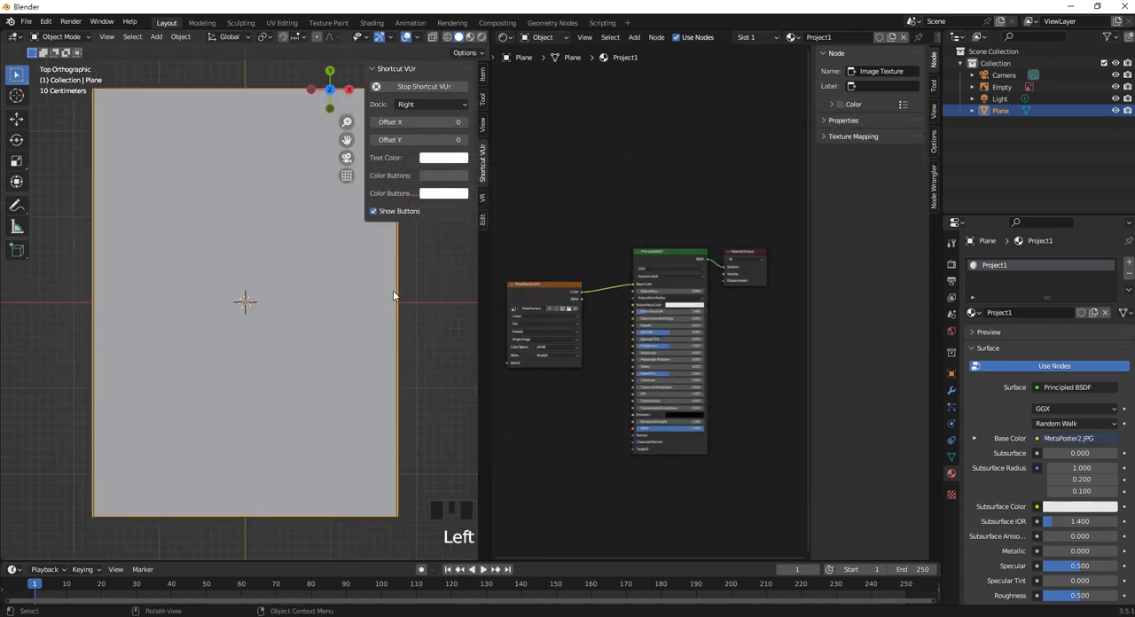
{"action": "scroll", "coordinate": [275, 323], "scroll_direction": "down", "scroll_amount": 2}
{"action": "key", "text": "z"}
{"action": "left_click", "coordinate": [290, 376]}
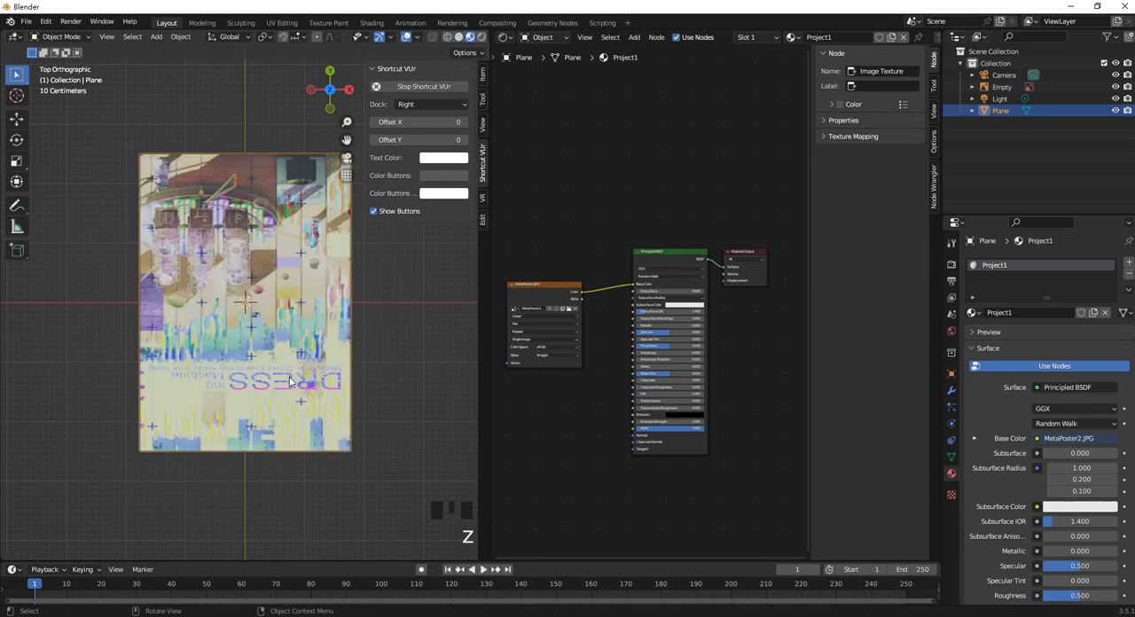
Step: Rotate the plane 180° about the global Z axis to turn the poster upright
{"action": "left_click", "coordinate": [319, 271]}
{"action": "type", "text": "r"}
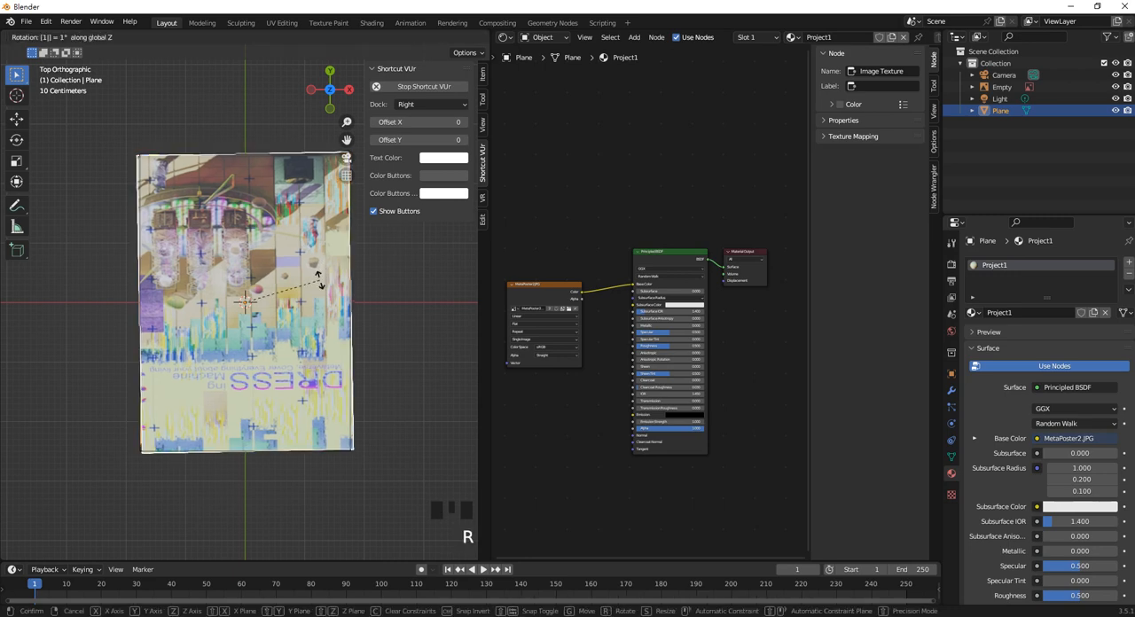
{"action": "type", "text": "180"}
{"action": "key", "text": "Return"}
Step: Add Texture Coordinate and Mapping nodes in front of the MetaPoster2.JPG image texture node
{"action": "middle_click_drag", "start_coordinate": [563, 230], "coordinate": [586, 289]}
{"action": "left_click_drag", "start_coordinate": [586, 285], "coordinate": [599, 275]}
{"action": "double_click", "coordinate": [594, 279]}
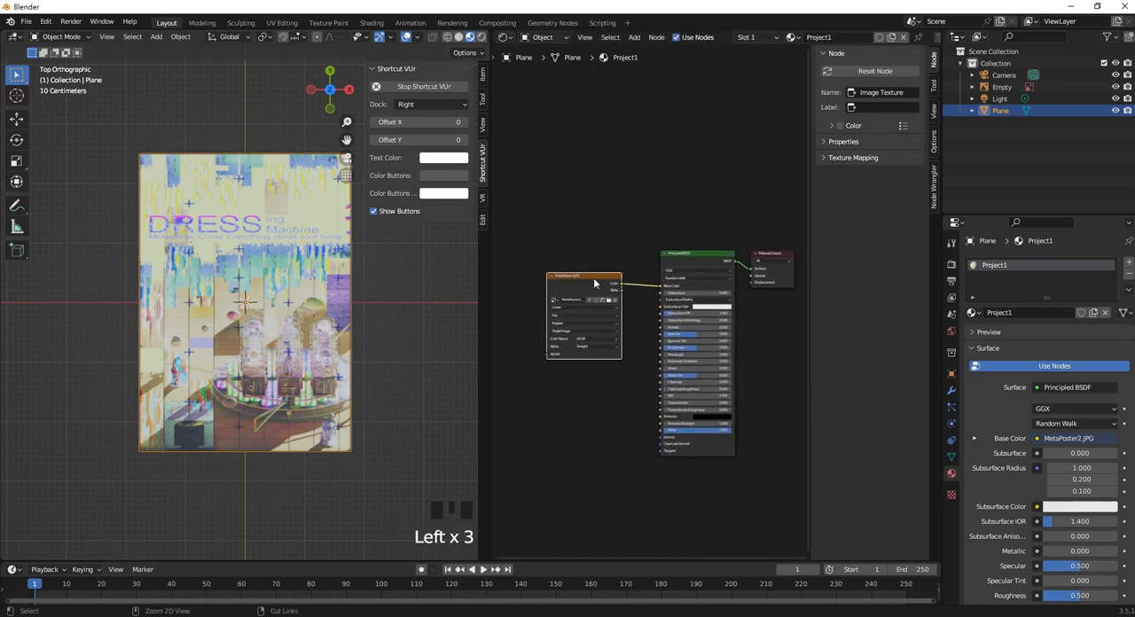
{"action": "key", "text": "ctrl+t"}
{"action": "middle_click_drag", "start_coordinate": [581, 258], "coordinate": [670, 293]}
{"action": "scroll", "coordinate": [602, 312], "scroll_direction": "down", "scroll_amount": 2}
{"action": "scroll", "coordinate": [602, 312], "scroll_direction": "up", "scroll_amount": 2}
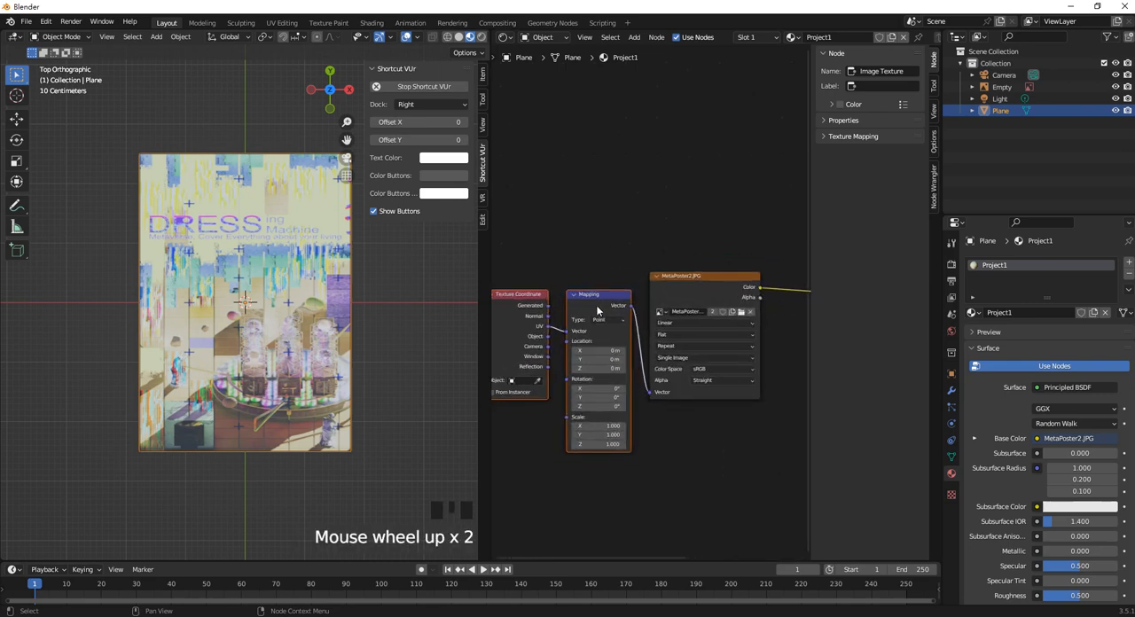
{"action": "middle_click_drag", "start_coordinate": [602, 312], "coordinate": [621, 291]}
Step: Set the Mapping node's X scale to 1.3 to correct the poster image's proportions
{"action": "scroll", "coordinate": [703, 406], "scroll_direction": "up", "scroll_amount": 3}
{"action": "middle_click_drag", "start_coordinate": [700, 406], "coordinate": [660, 383]}
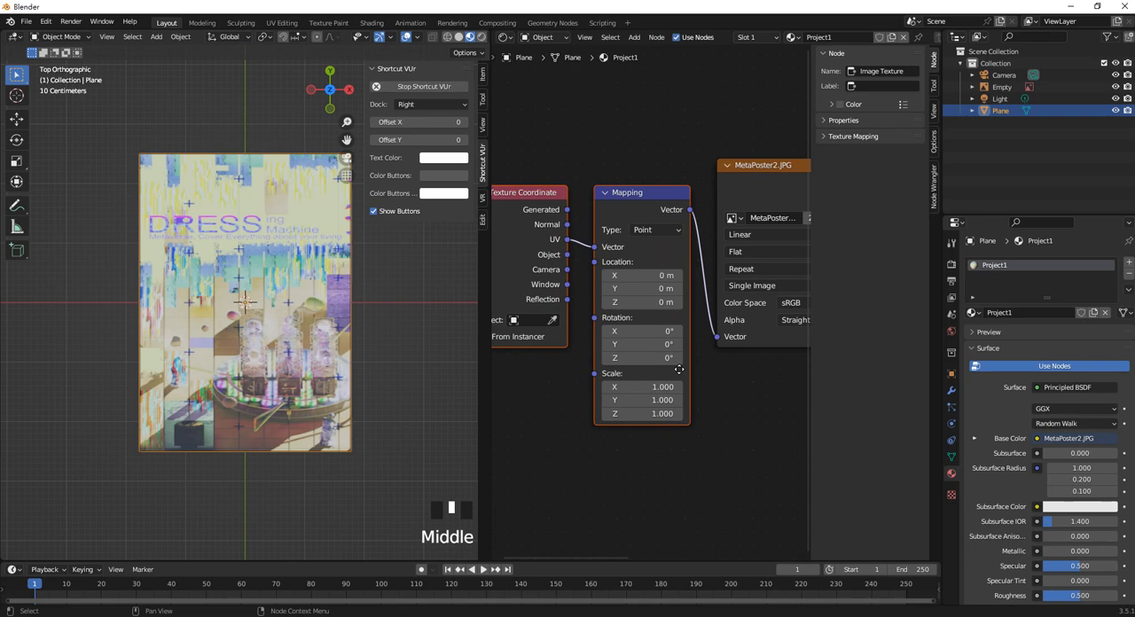
{"action": "scroll", "coordinate": [660, 383], "scroll_direction": "up", "scroll_amount": 3}
{"action": "mouse_move", "coordinate": [664, 408]}
{"action": "left_mouse_down"}
{"action": "mouse_move", "coordinate": [709, 408]}
{"action": "mouse_move", "coordinate": [665, 409]}
{"action": "left_mouse_up"}
{"action": "double_click", "coordinate": [661, 409]}
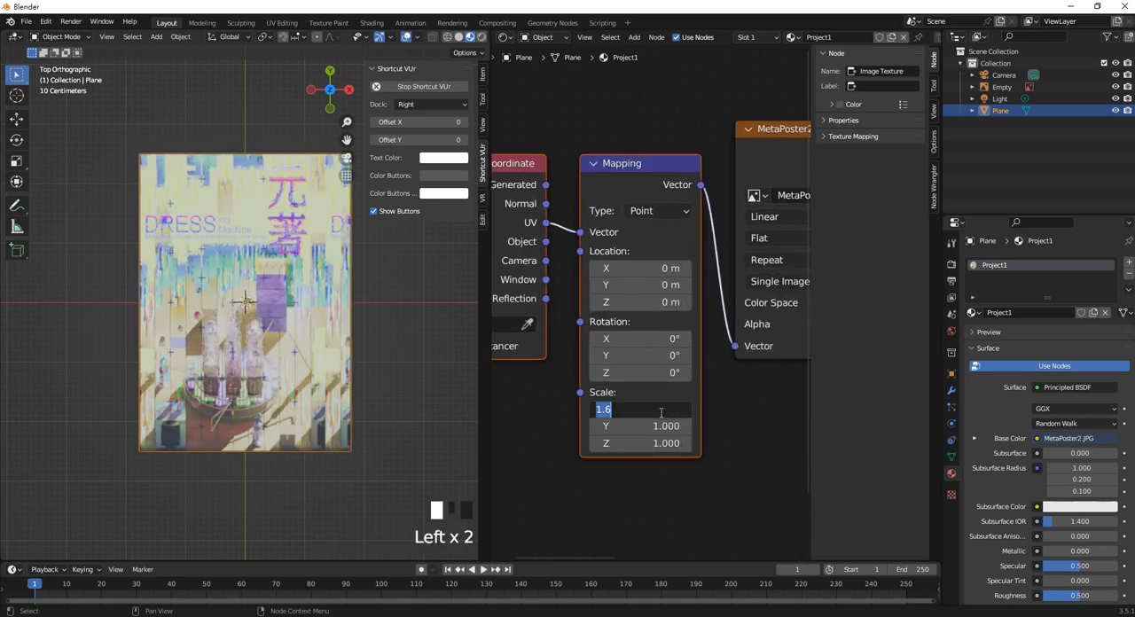
{"action": "type", "text": "1.3"}
{"action": "key", "text": "Return"}
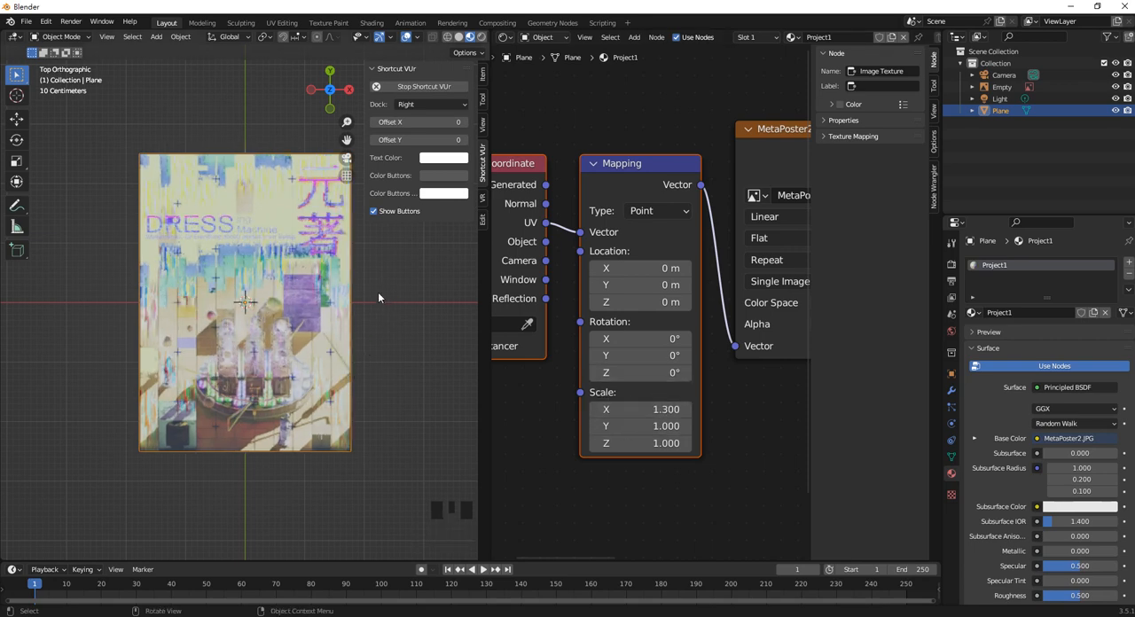
{"action": "scroll", "coordinate": [206, 294], "scroll_direction": "up", "scroll_amount": 1}
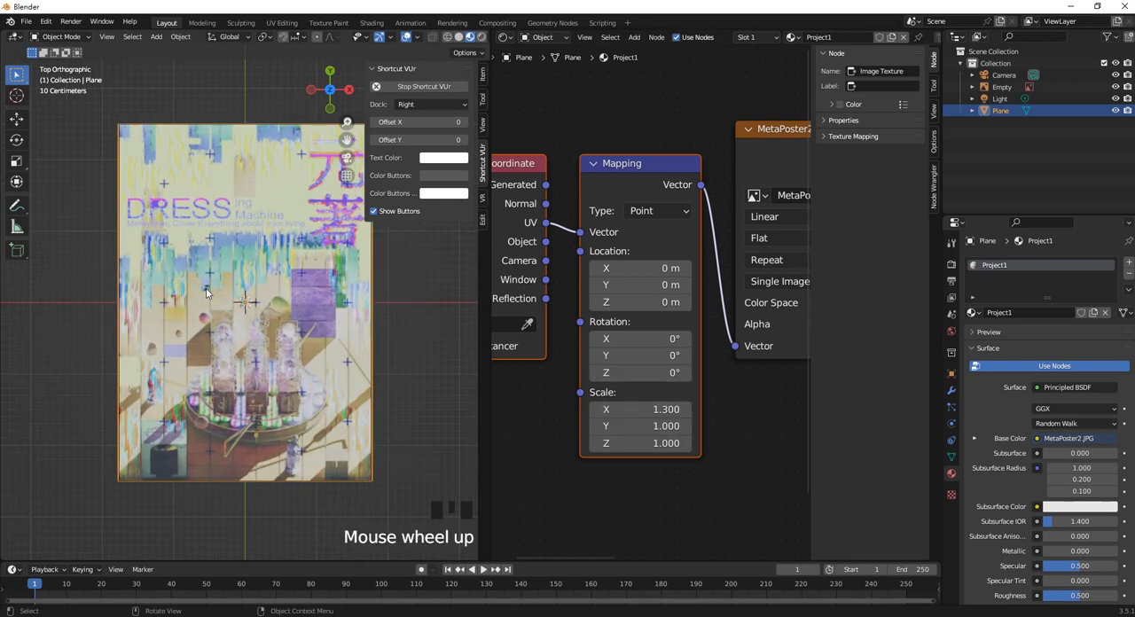
{"action": "scroll", "coordinate": [206, 293], "scroll_direction": "up", "scroll_amount": 1}
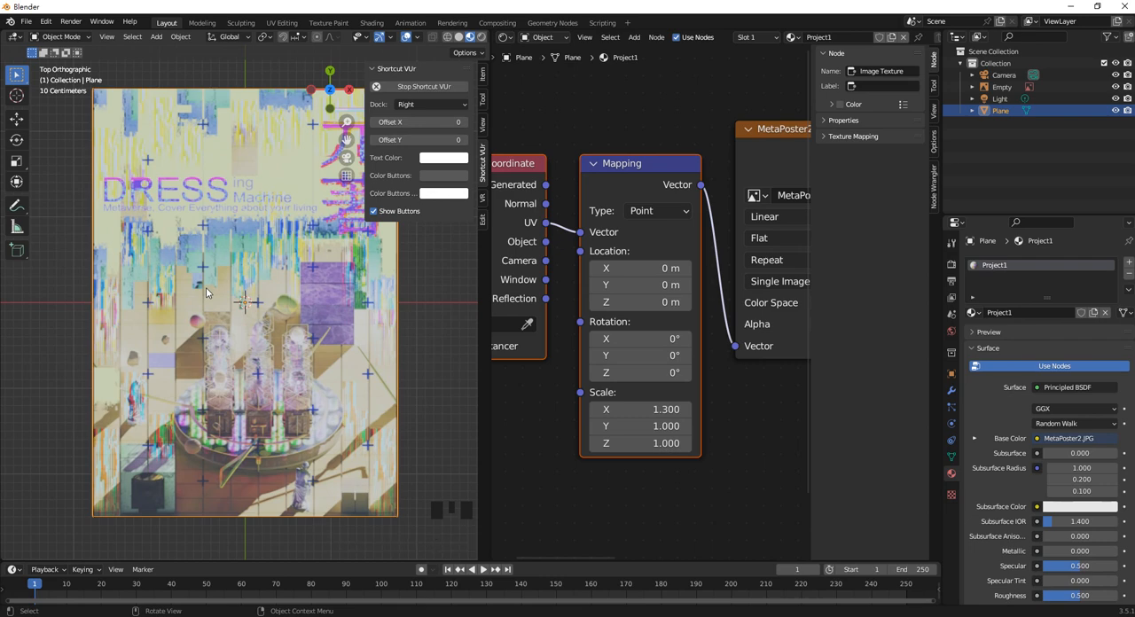
Step: Save the Blender file as PJ01.blend in the VRExample folder
{"action": "key", "text": "ctrl+s"}
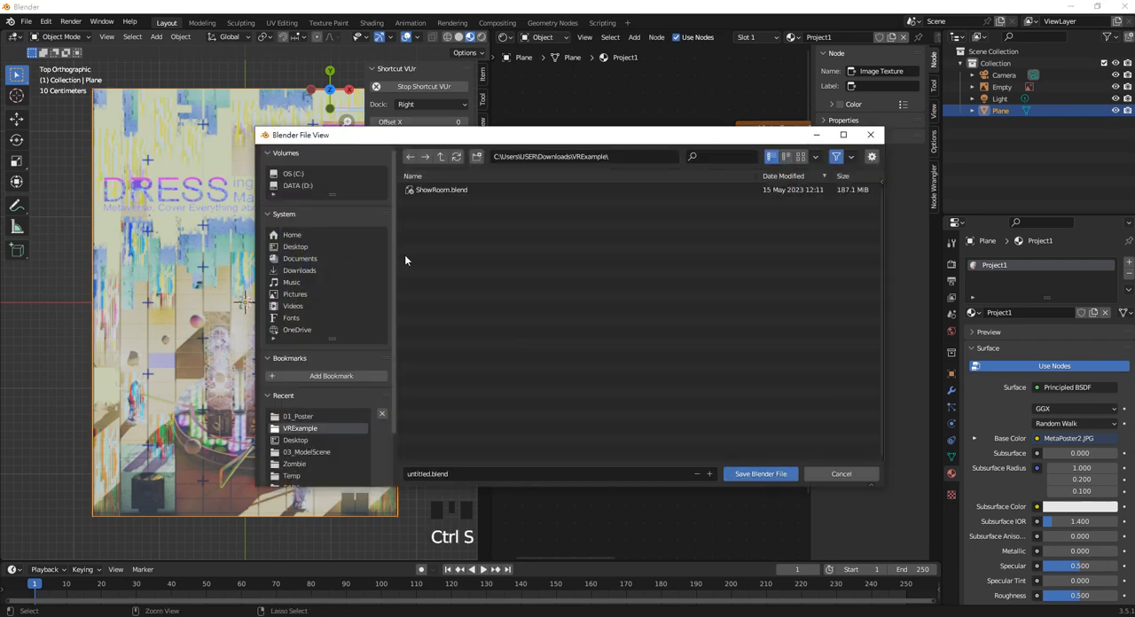
{"action": "left_click", "coordinate": [463, 473]}
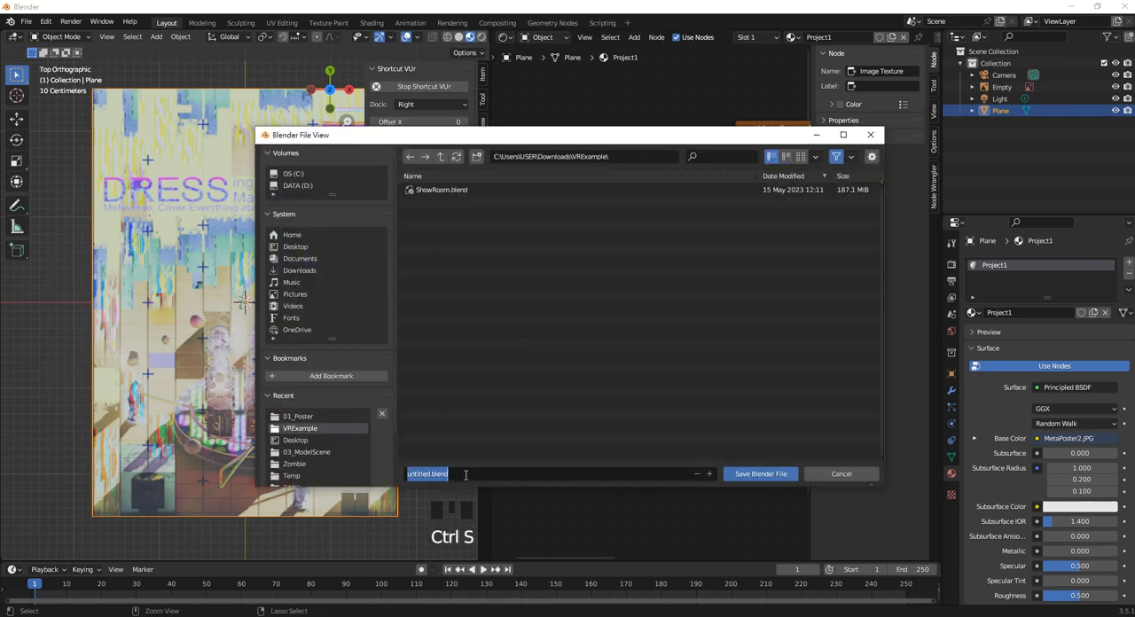
{"action": "type", "text": "F"}
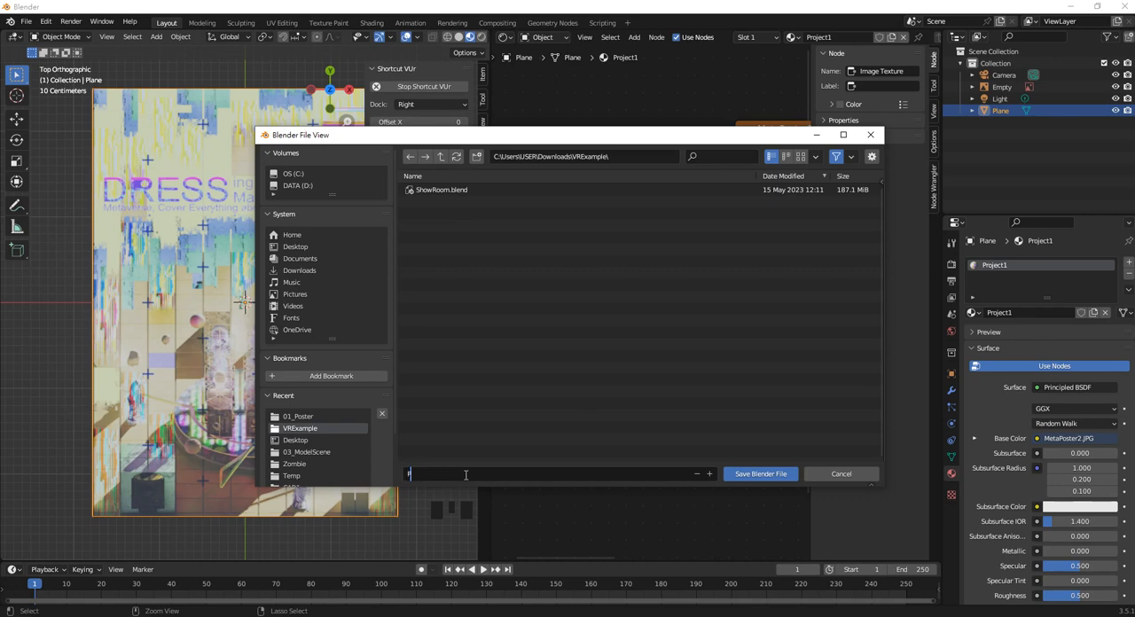
{"action": "type", "text": "ro"}
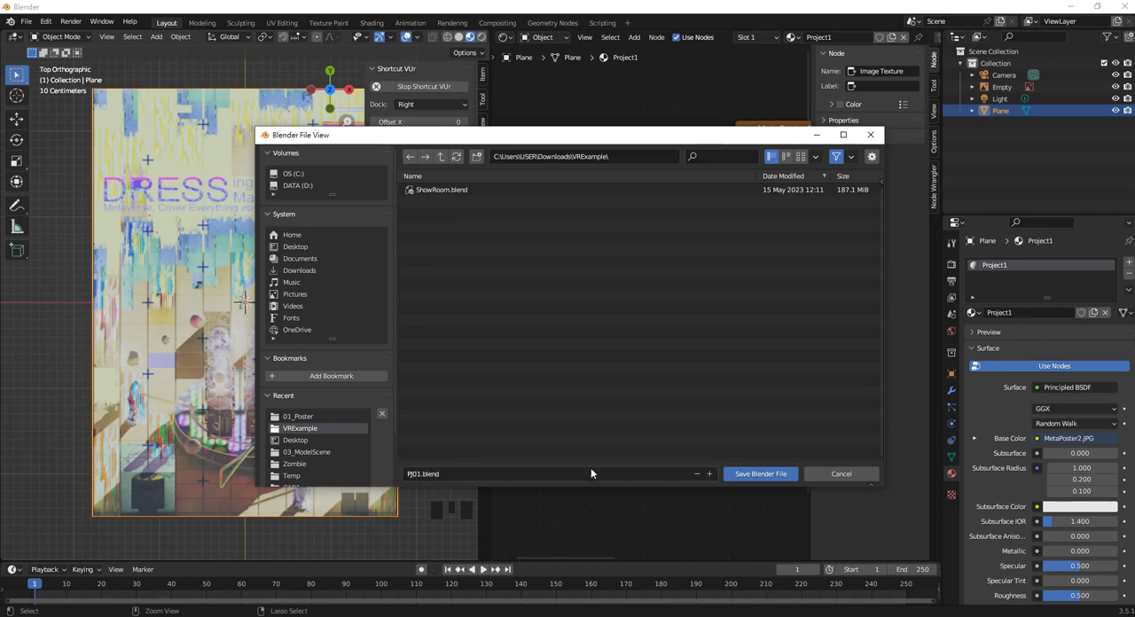
{"action": "left_click", "coordinate": [753, 473]}
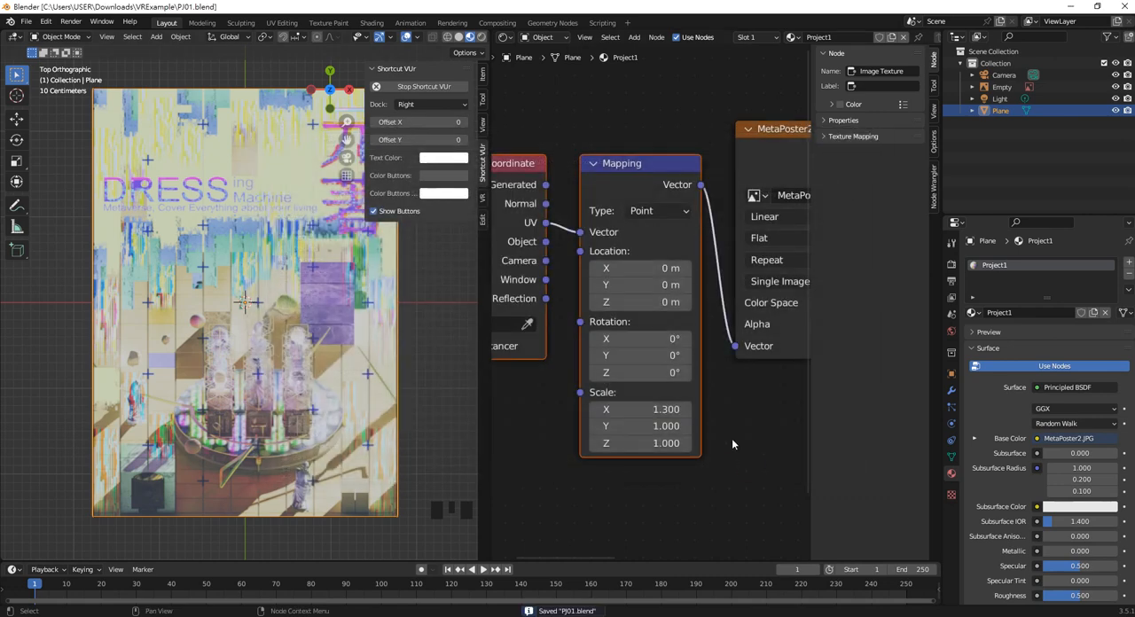
Step: Select the poster plane and bring up the export options
{"action": "left_click", "coordinate": [322, 284]}
{"action": "left_click", "coordinate": [27, 21]}
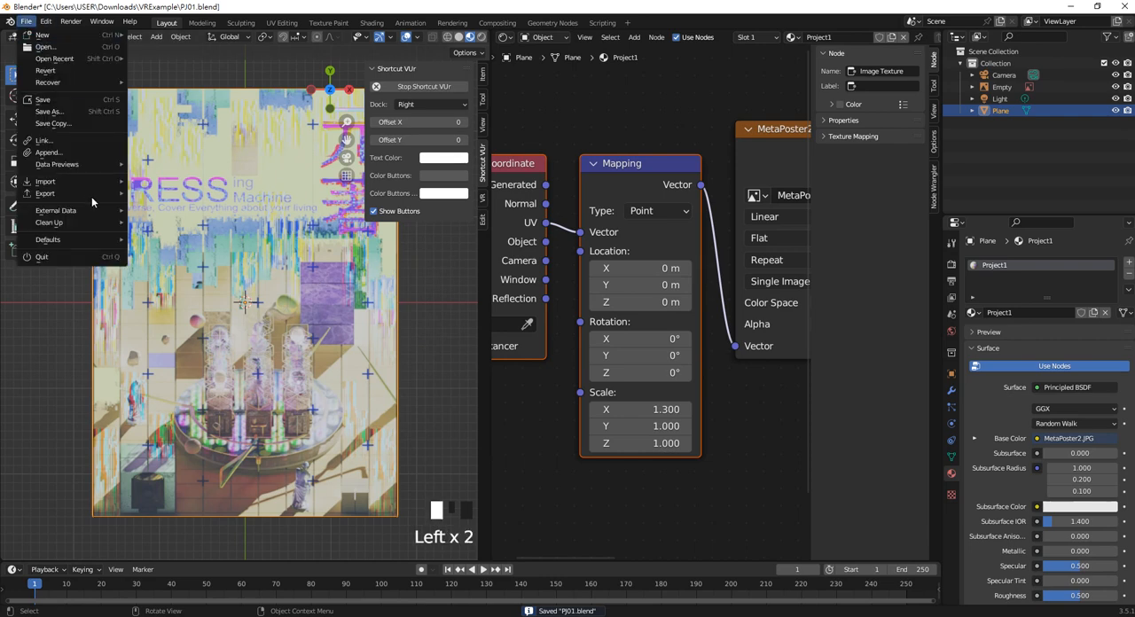
{"action": "mouse_move", "coordinate": [81, 193]}
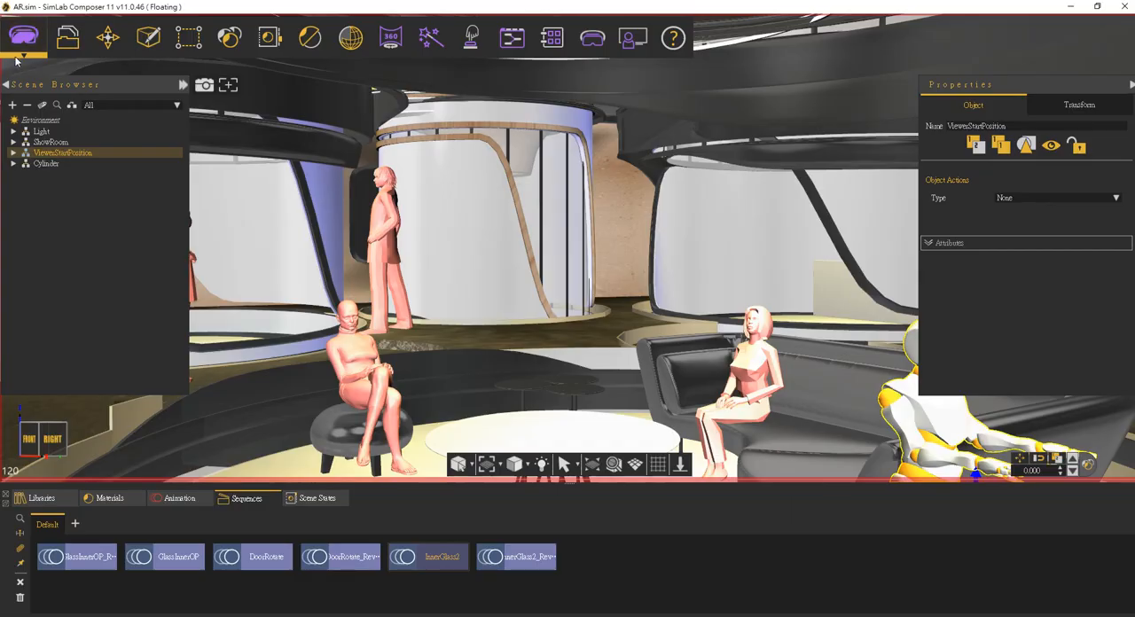
Step: Start a geometry import into the SimLab Composer scene and examine which file formats the importer supports, including glTF
{"action": "left_click", "coordinate": [67, 38]}
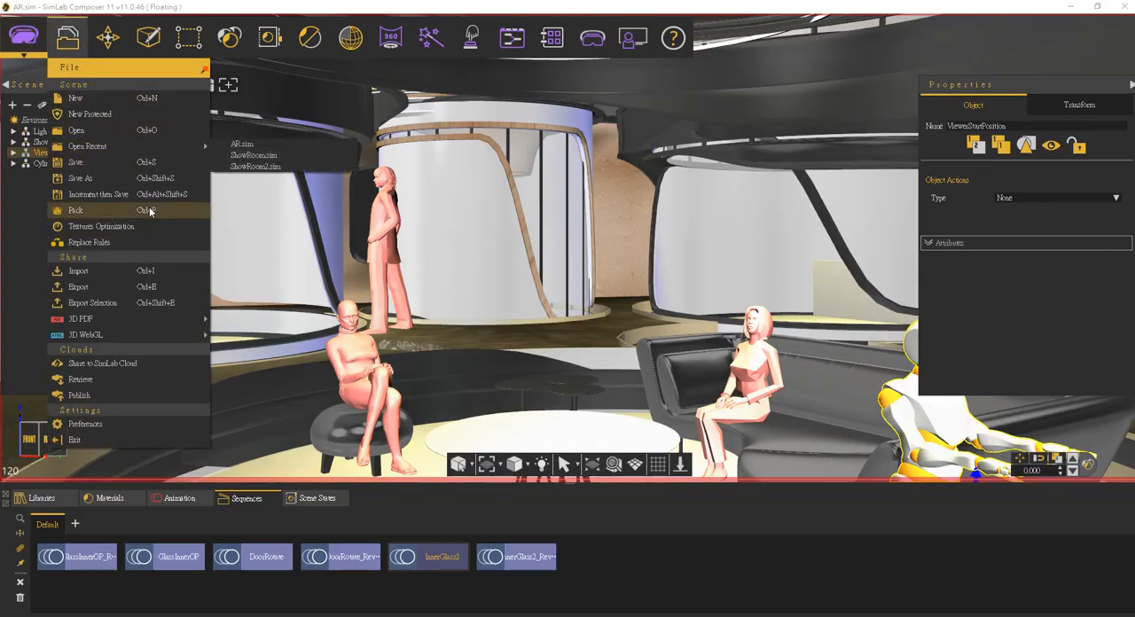
{"action": "left_click", "coordinate": [152, 272]}
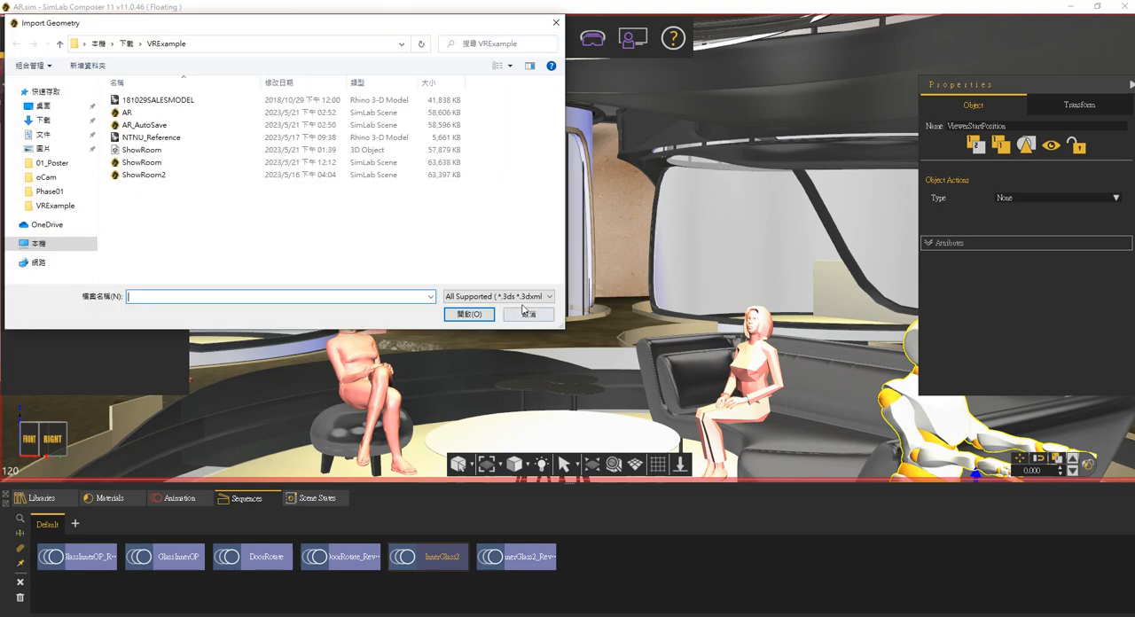
{"action": "left_click", "coordinate": [513, 296]}
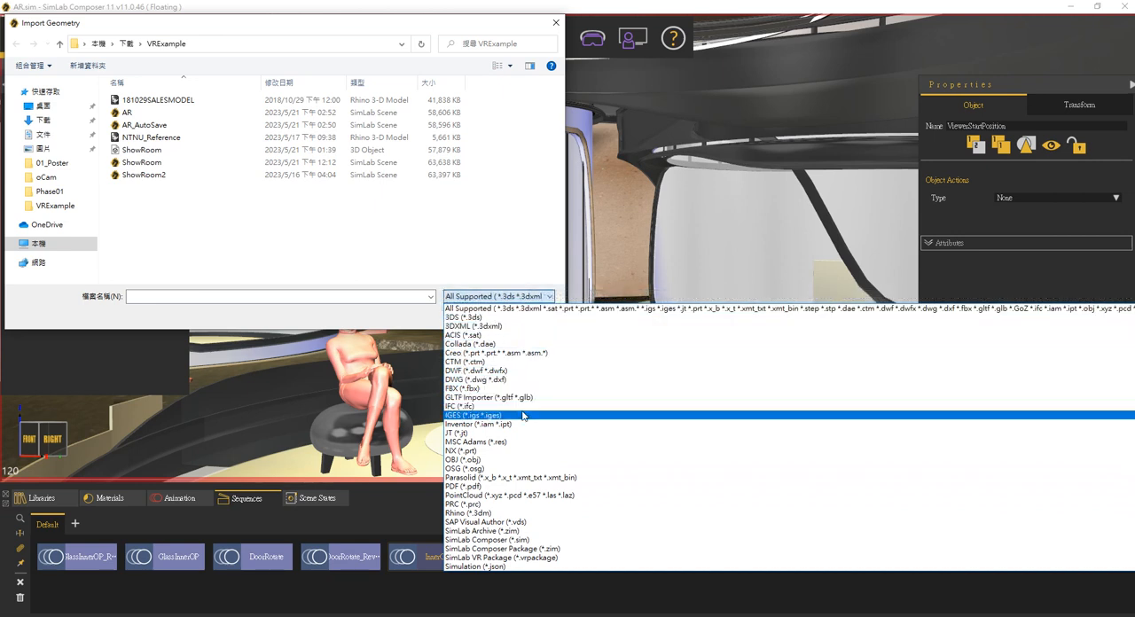
{"action": "scroll", "coordinate": [539, 545], "scroll_direction": "down", "scroll_amount": 3}
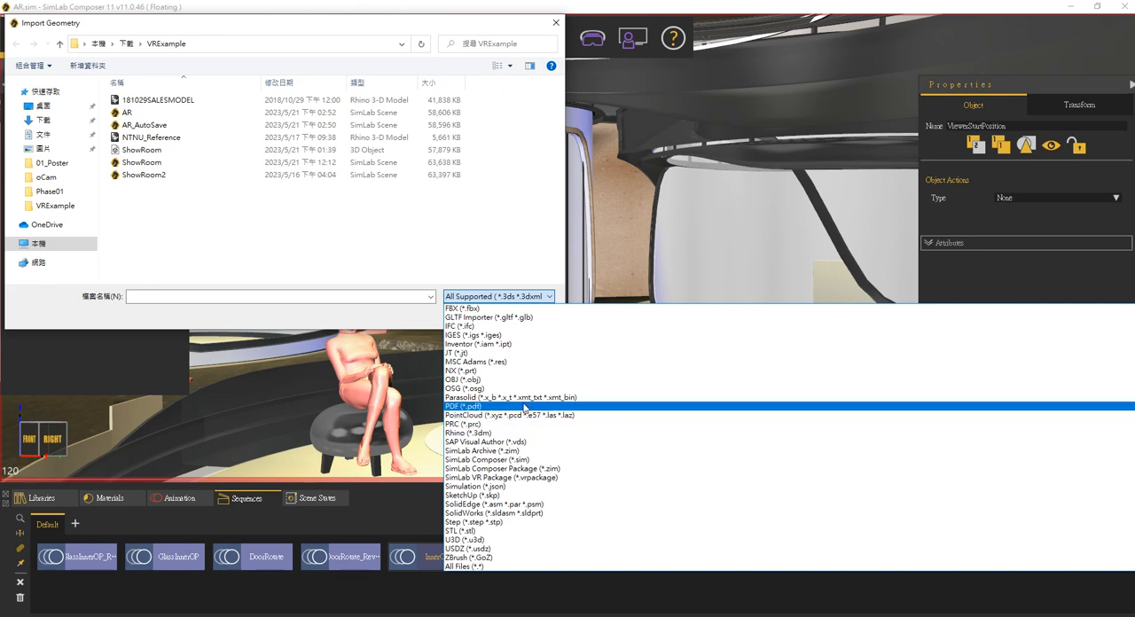
{"action": "scroll", "coordinate": [525, 408], "scroll_direction": "up", "scroll_amount": 3}
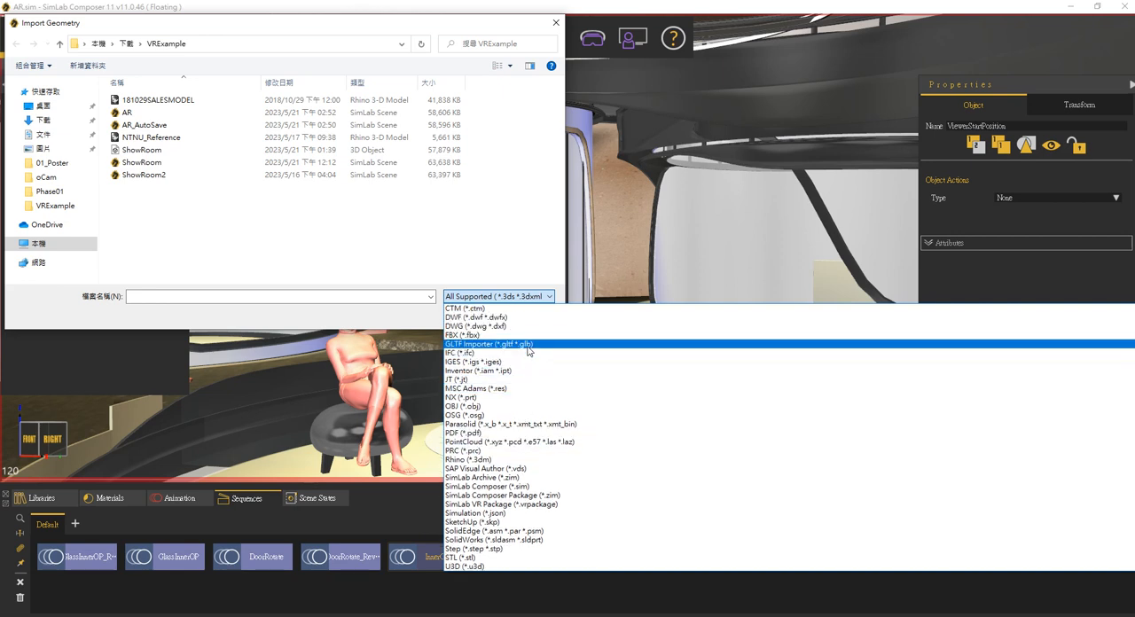
{"action": "left_click", "coordinate": [461, 227]}
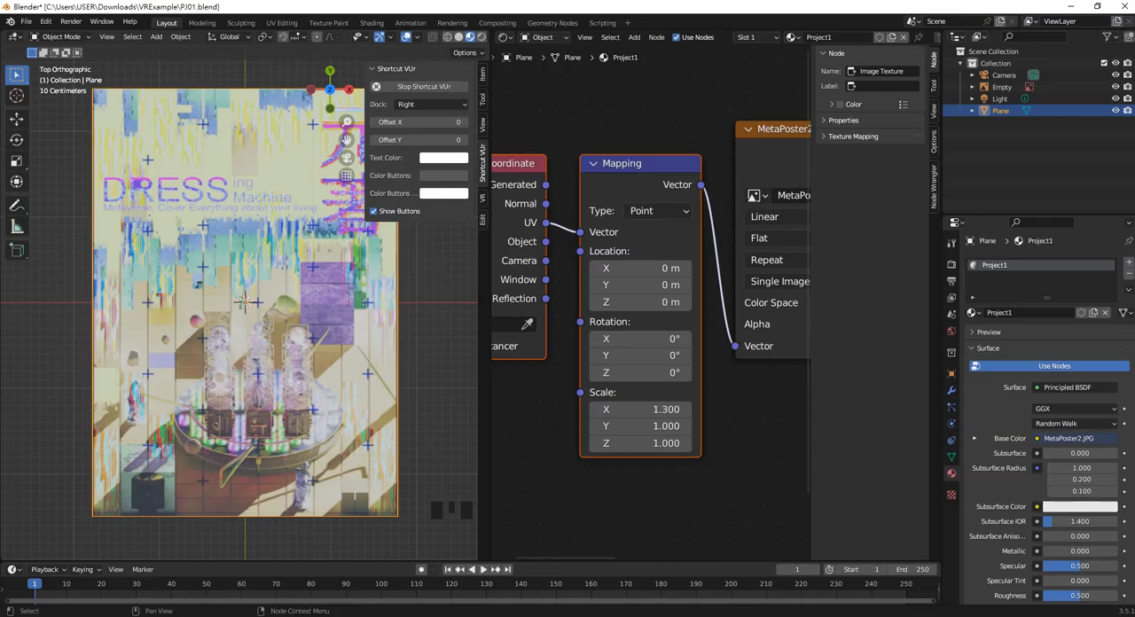
Step: Switch to Blender and export the poster plane in glTF 2.0 format as PJ01.glb to the VRExample folder
{"action": "left_click", "coordinate": [26, 21]}
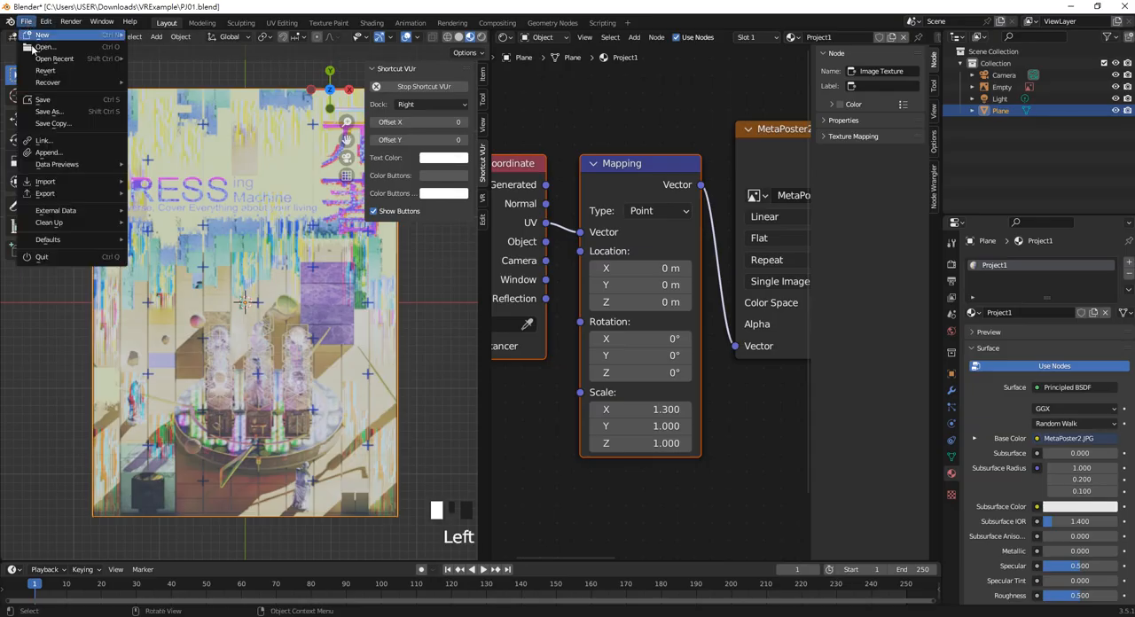
{"action": "mouse_move", "coordinate": [80, 194]}
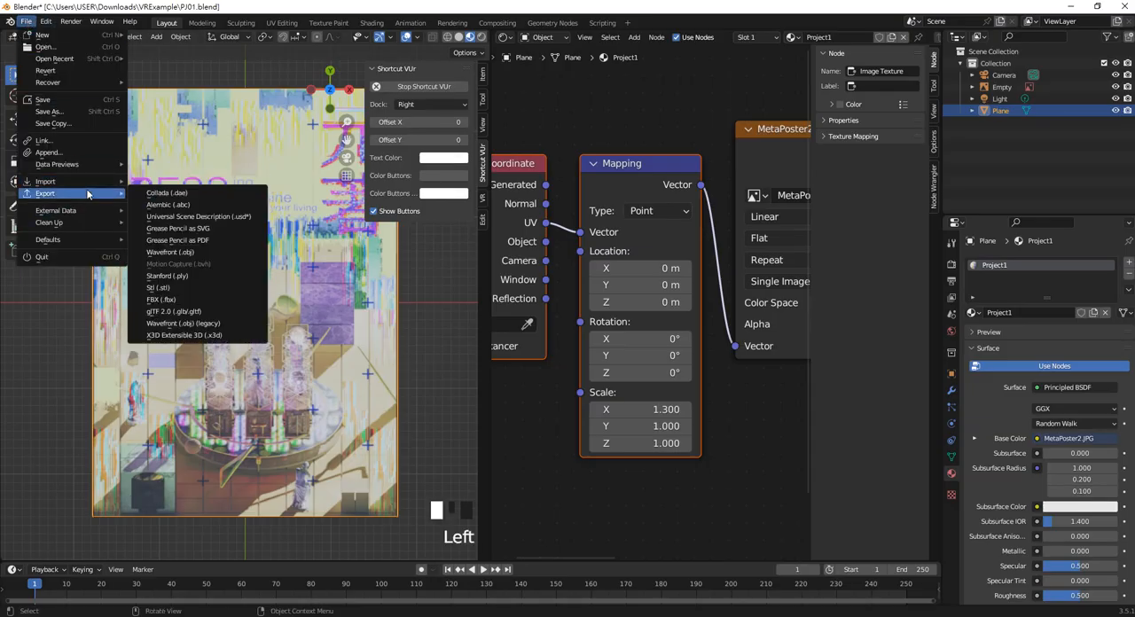
{"action": "left_click", "coordinate": [217, 312]}
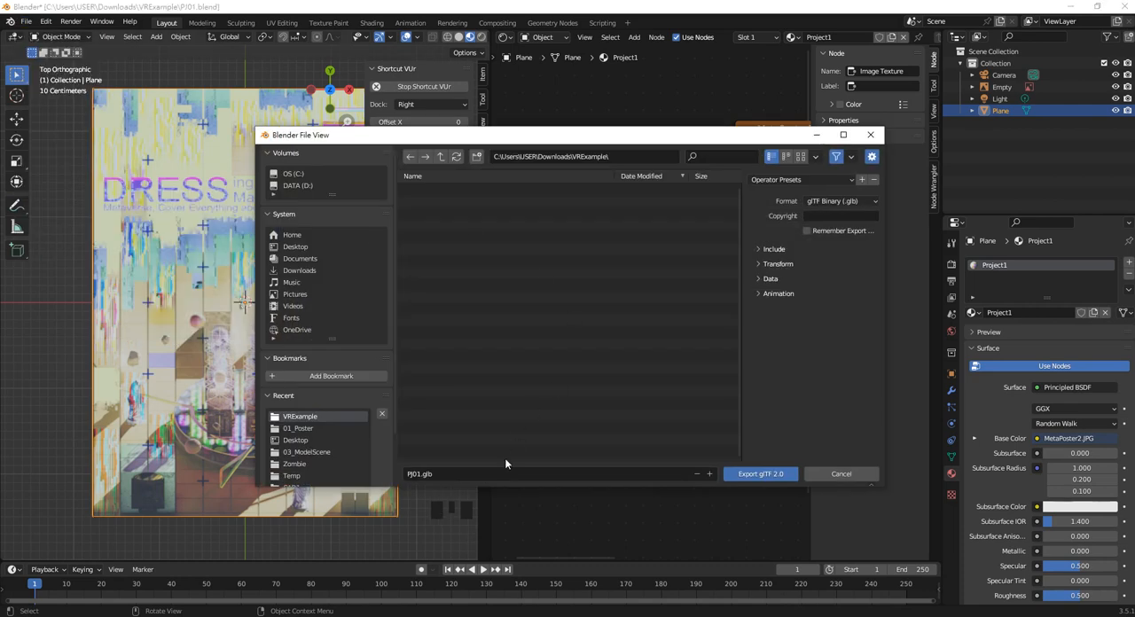
{"action": "left_click", "coordinate": [747, 477]}
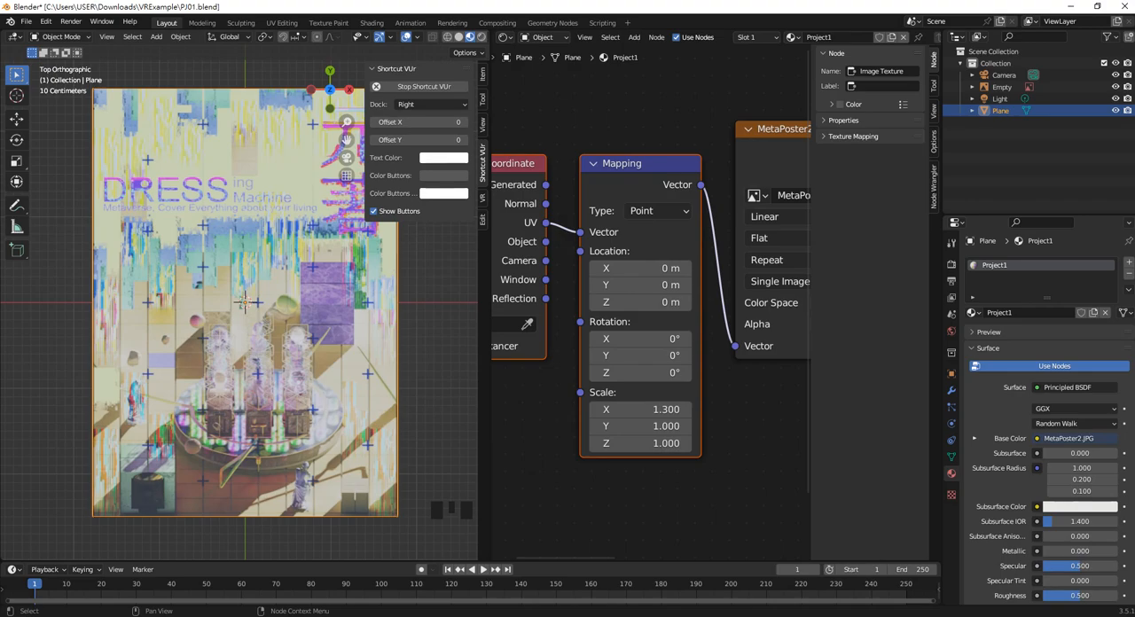
Step: Switch to SimLab Composer and import the PJ01 3D object with Z as up vector and Meter as unit
{"action": "mouse_move", "coordinate": [539, 613]}
{"action": "left_click", "coordinate": [539, 581]}
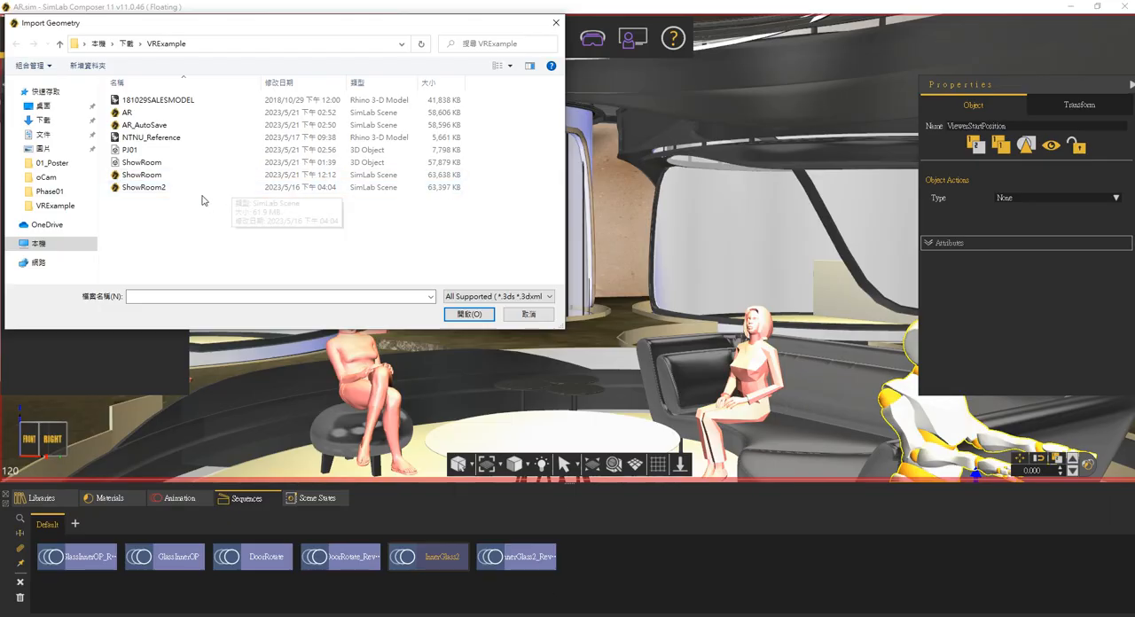
{"action": "double_click", "coordinate": [280, 149]}
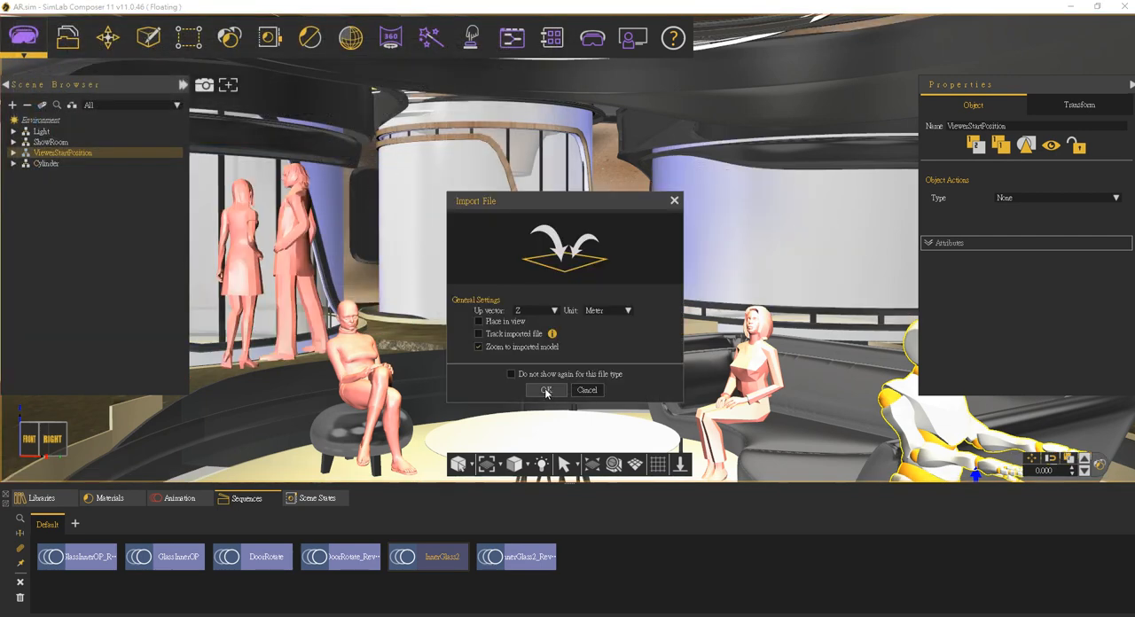
{"action": "left_click", "coordinate": [545, 391]}
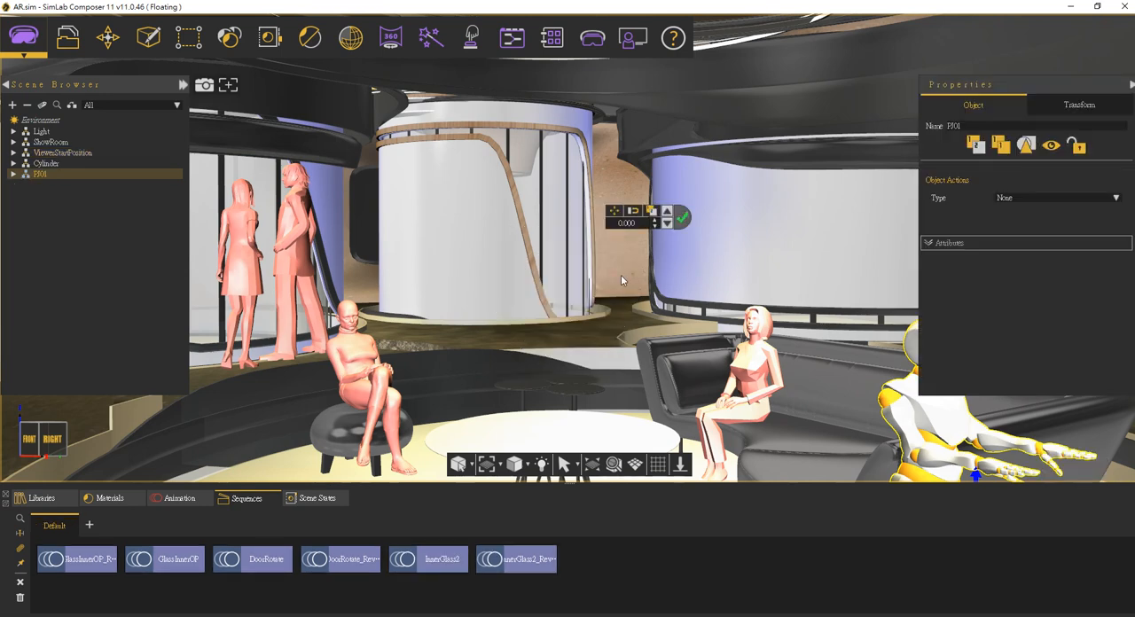
Step: Move the imported PJ01 poster upward along the vertical axis to an offset of about 1.7
{"action": "left_click", "coordinate": [613, 464]}
{"action": "middle_click_drag", "start_coordinate": [572, 290], "coordinate": [627, 429]}
{"action": "left_click", "coordinate": [613, 470]}
{"action": "middle_click_drag", "start_coordinate": [572, 214], "coordinate": [537, 419]}
{"action": "left_click_drag", "start_coordinate": [528, 368], "coordinate": [529, 130]}
{"action": "scroll", "coordinate": [612, 426], "scroll_direction": "down", "scroll_amount": 5}
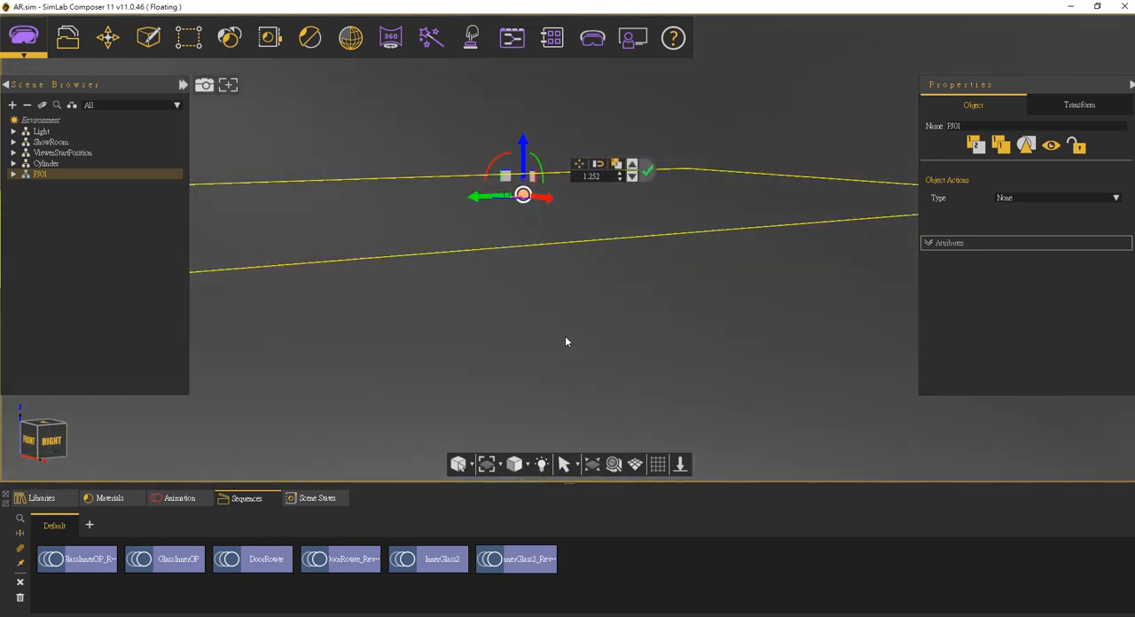
{"action": "scroll", "coordinate": [565, 336], "scroll_direction": "down", "scroll_amount": 2}
{"action": "left_click_drag", "start_coordinate": [520, 158], "coordinate": [521, 82]}
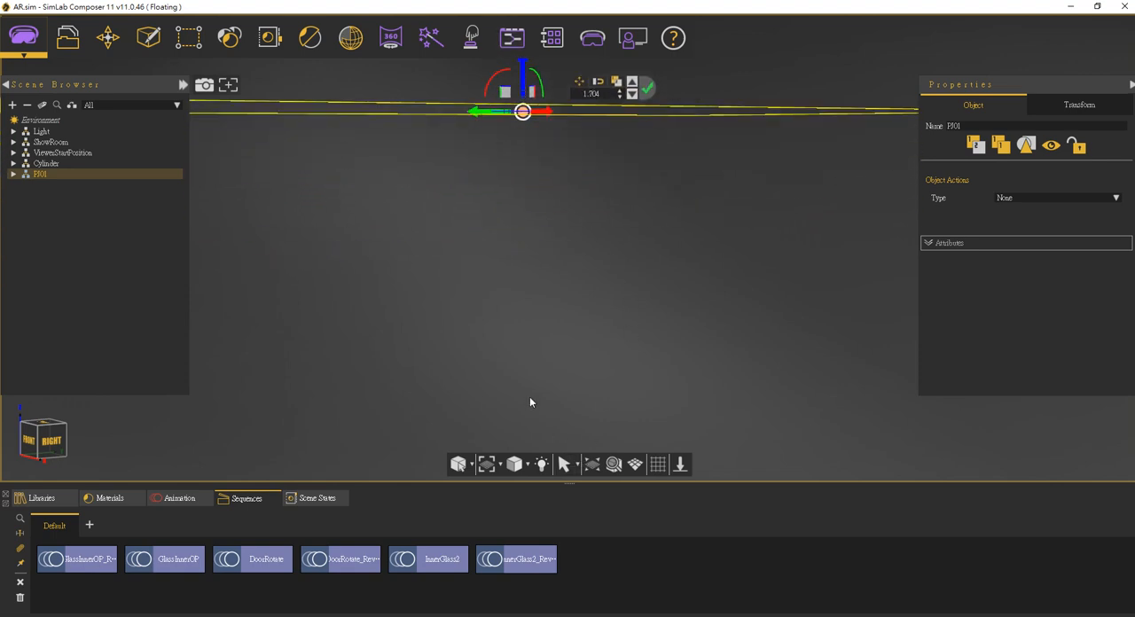
Step: Select the Rim group under Ground in ShowRoom, frame it, and examine the showroom interior around the imported poster
{"action": "middle_click_drag", "start_coordinate": [611, 228], "coordinate": [259, 260]}
{"action": "scroll", "coordinate": [398, 236], "scroll_direction": "down", "scroll_amount": 5}
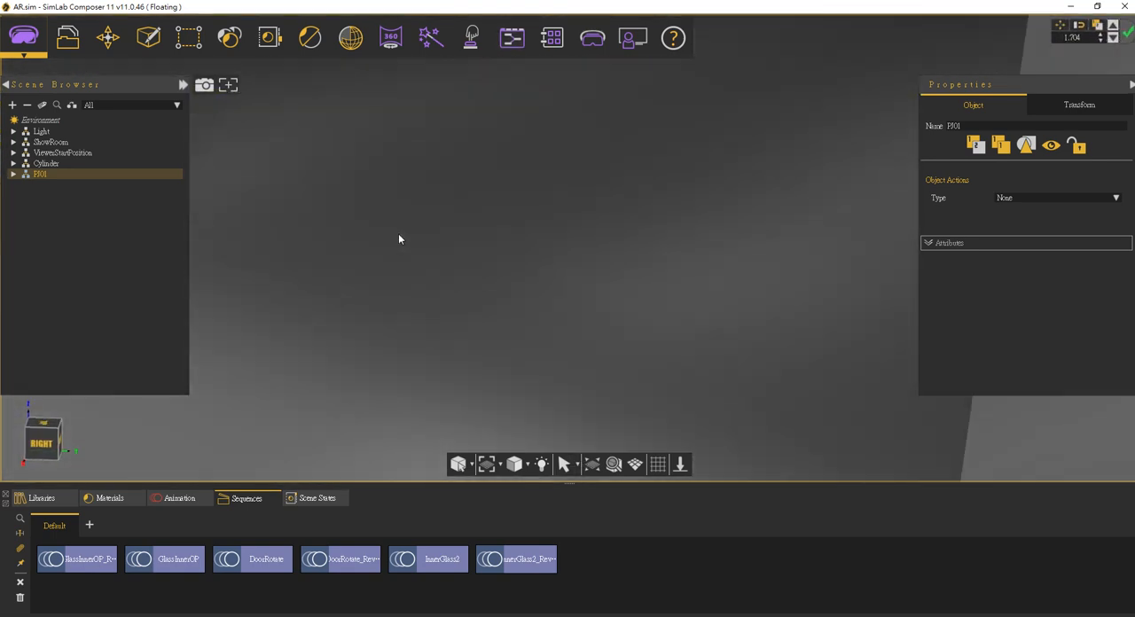
{"action": "scroll", "coordinate": [398, 235], "scroll_direction": "down", "scroll_amount": 10}
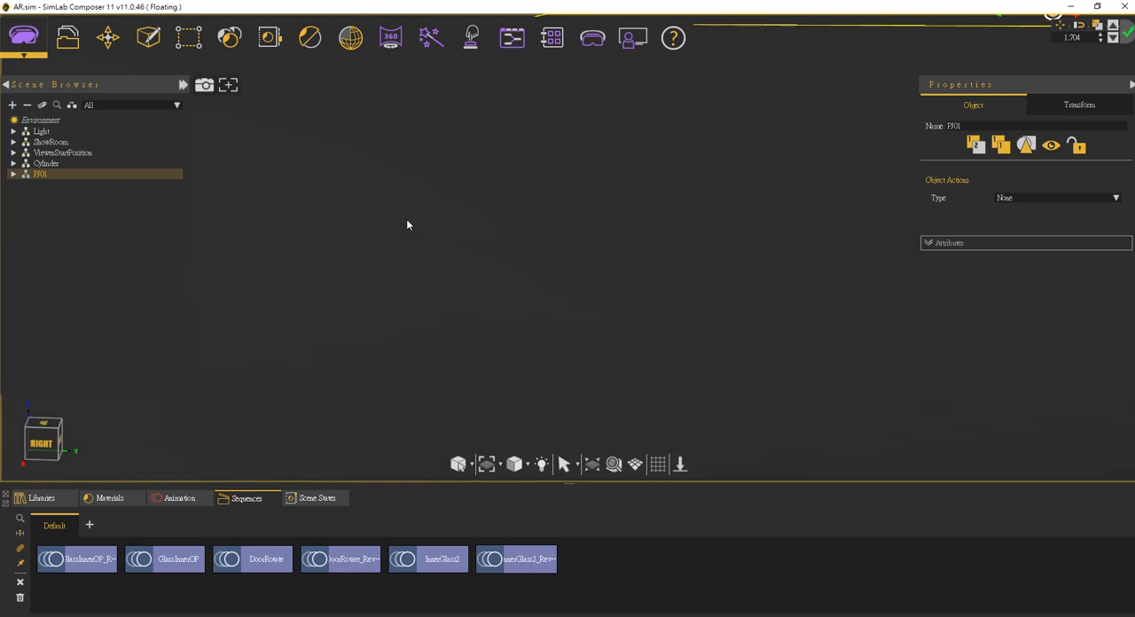
{"action": "left_click", "coordinate": [42, 132]}
{"action": "left_click", "coordinate": [50, 143]}
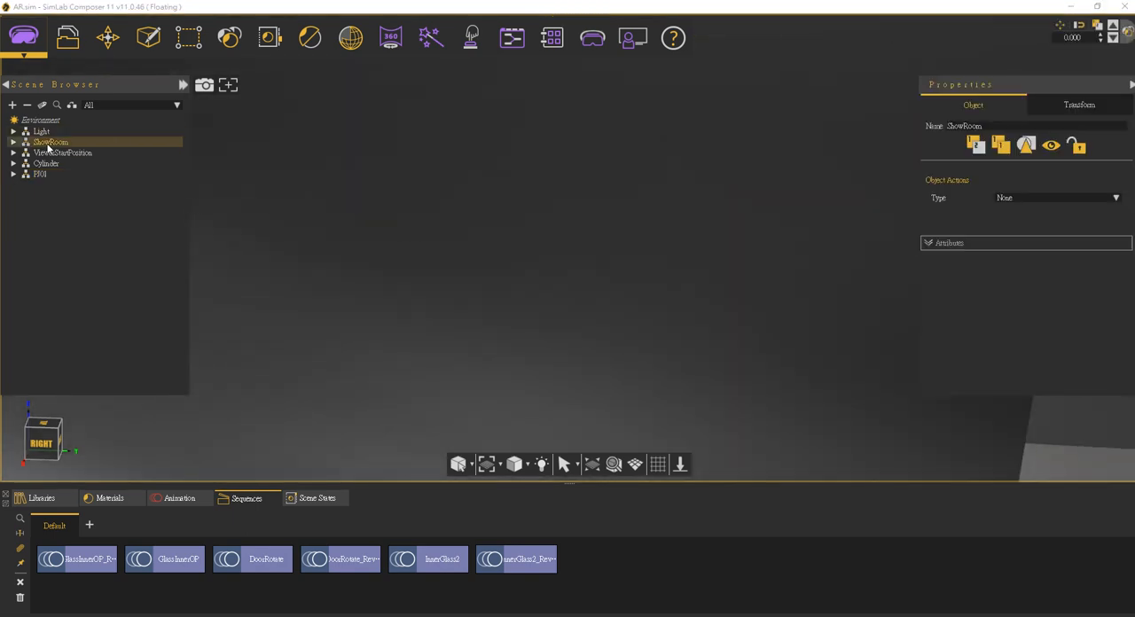
{"action": "left_click", "coordinate": [14, 144]}
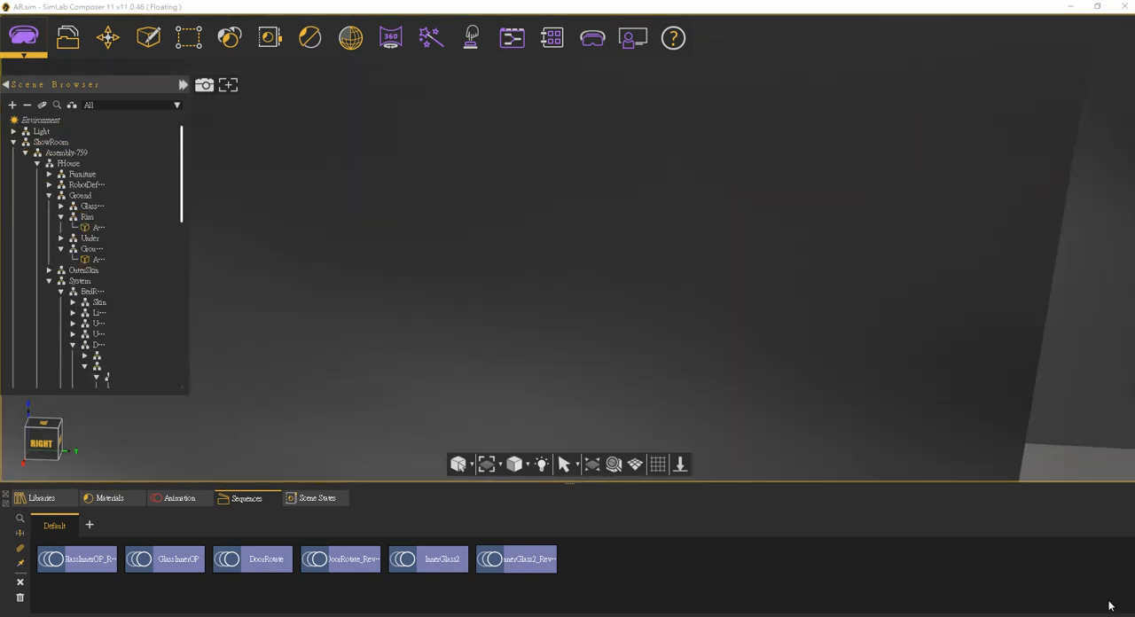
{"action": "left_click", "coordinate": [88, 218]}
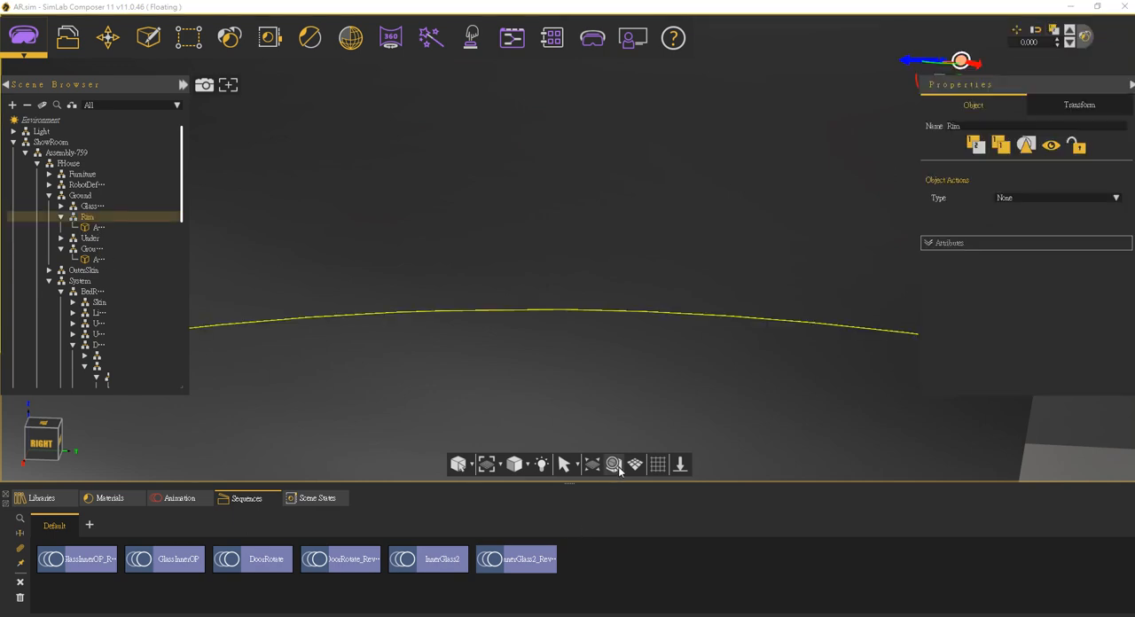
{"action": "left_click", "coordinate": [619, 470]}
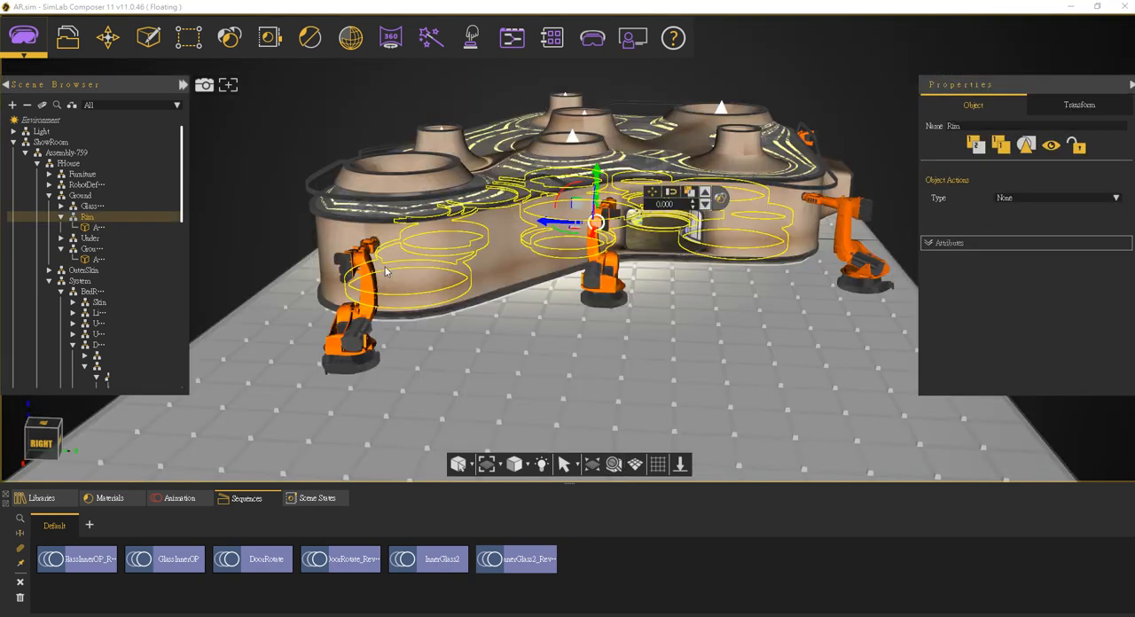
{"action": "scroll", "coordinate": [643, 187], "scroll_direction": "up", "scroll_amount": 5}
{"action": "middle_click_drag", "start_coordinate": [720, 248], "coordinate": [657, 279]}
{"action": "scroll", "coordinate": [657, 280], "scroll_direction": "up", "scroll_amount": 8}
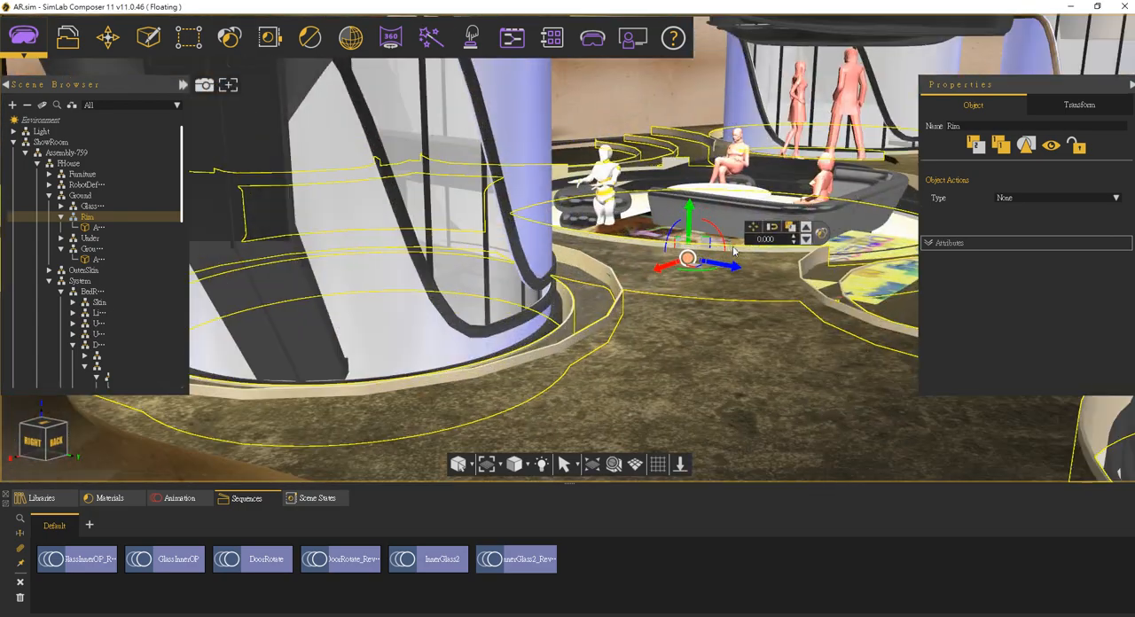
Step: Select the PJ01 poster and snap it to the seated figure on the stool in the lounge
{"action": "left_click", "coordinate": [743, 162]}
{"action": "scroll", "coordinate": [87, 341], "scroll_direction": "down", "scroll_amount": 1}
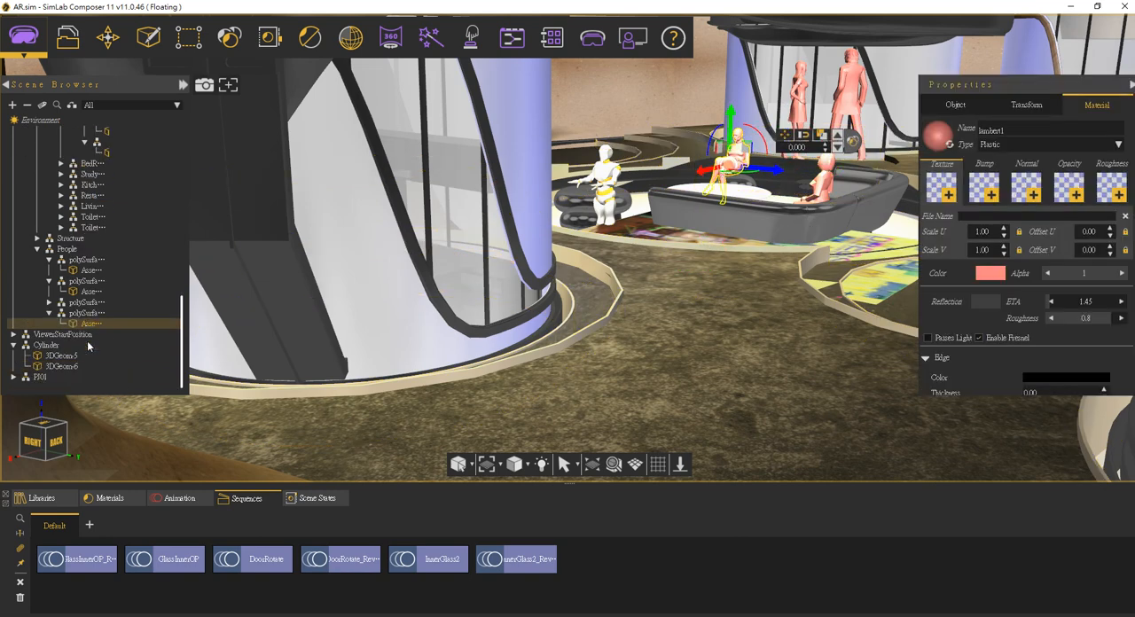
{"action": "left_click", "coordinate": [15, 378]}
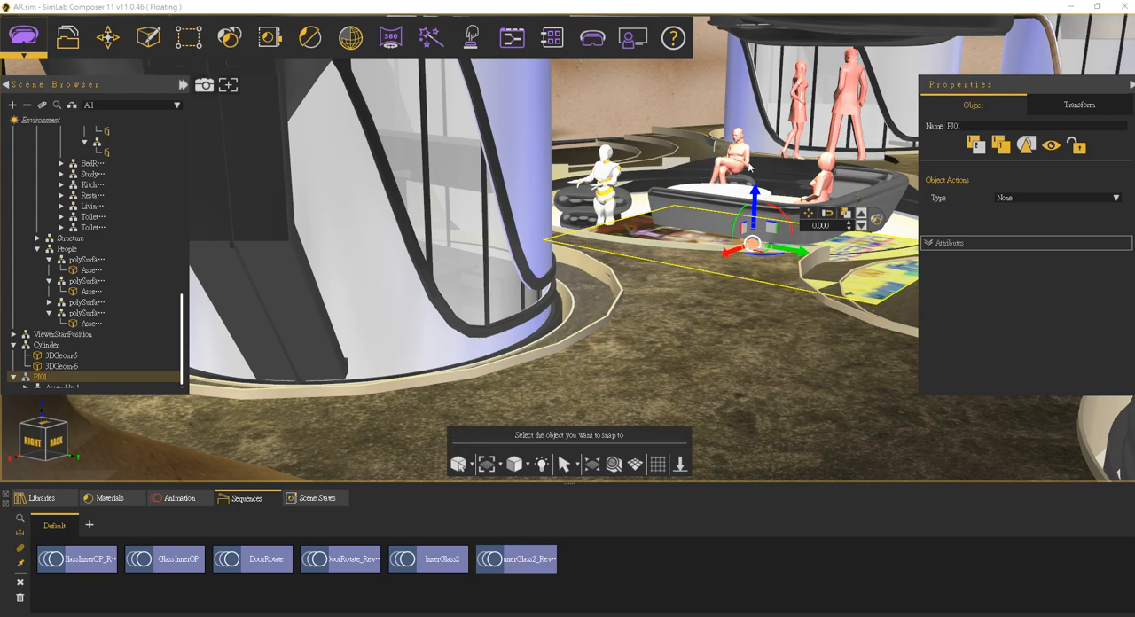
{"action": "scroll", "coordinate": [747, 165], "scroll_direction": "up", "scroll_amount": 5}
{"action": "scroll", "coordinate": [534, 175], "scroll_direction": "up", "scroll_amount": 2}
{"action": "middle_click_drag", "start_coordinate": [588, 147], "coordinate": [517, 218]}
{"action": "scroll", "coordinate": [517, 218], "scroll_direction": "up", "scroll_amount": 2}
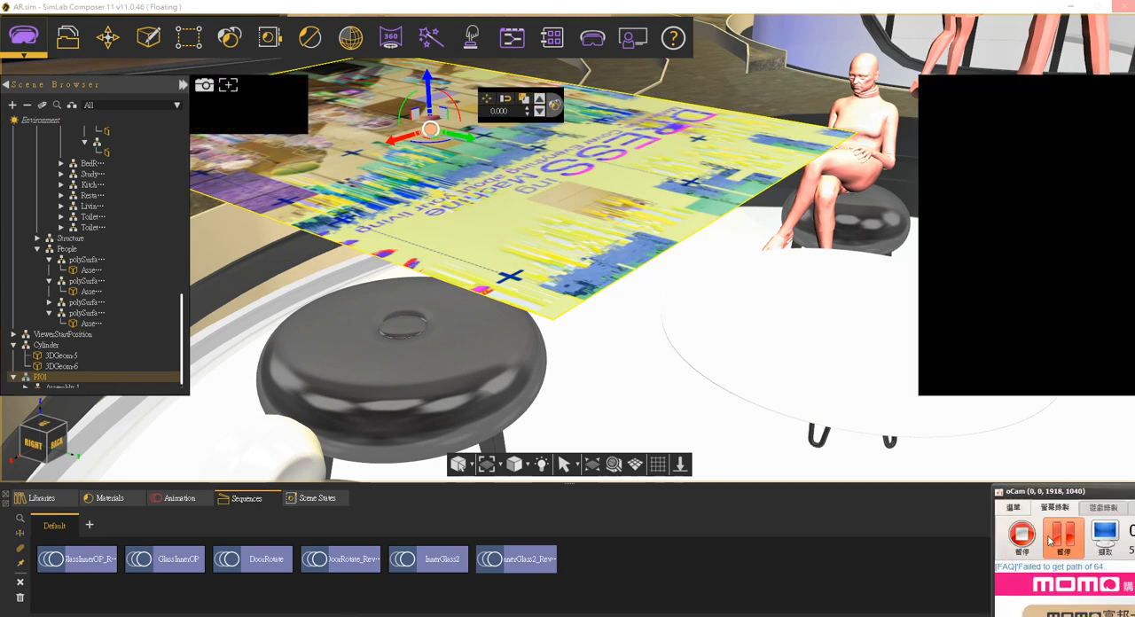
{"action": "left_click", "coordinate": [1062, 536]}
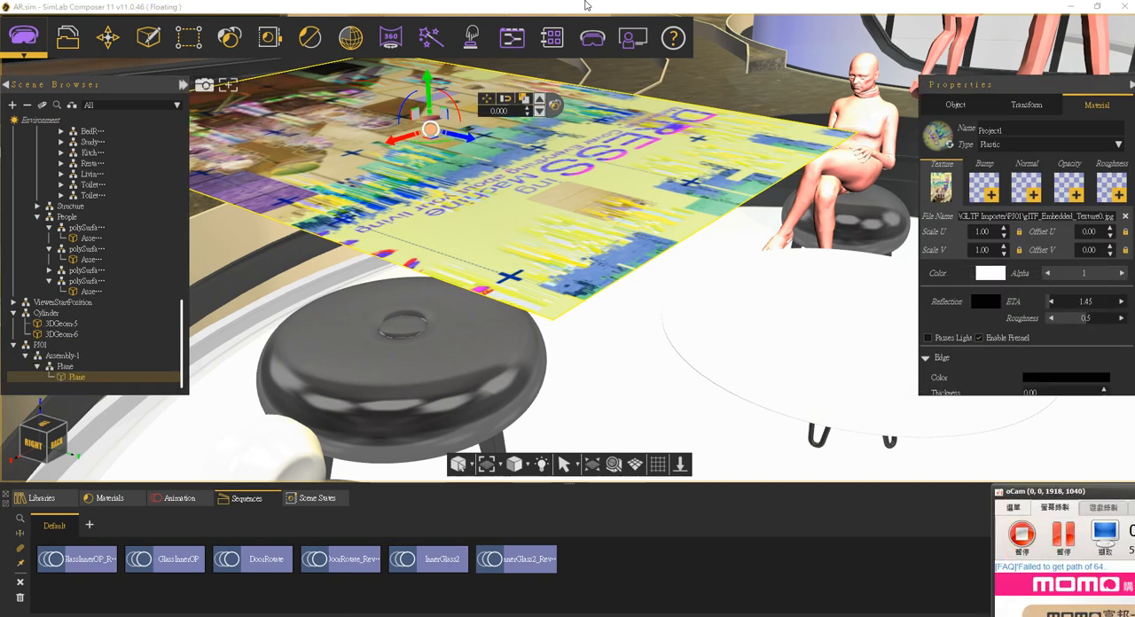
{"action": "left_click", "coordinate": [594, 4]}
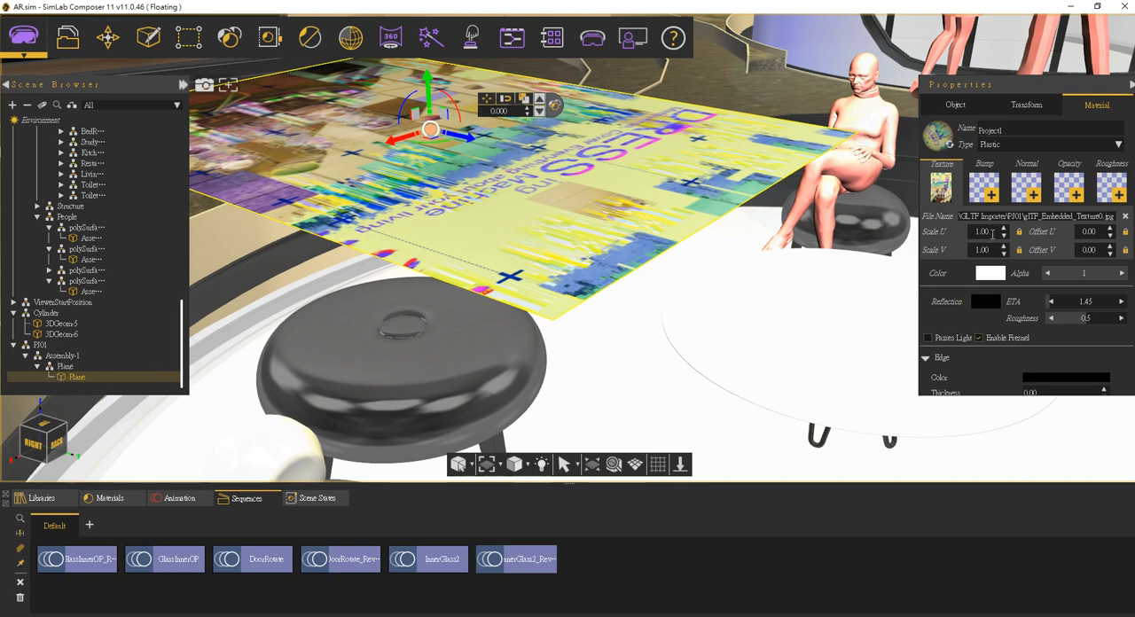
Step: Set the texture's Scale U to 1.3 in the poster plane's Project1 material
{"action": "left_click_drag", "start_coordinate": [993, 232], "coordinate": [964, 231]}
{"action": "type", "text": "1.3"}
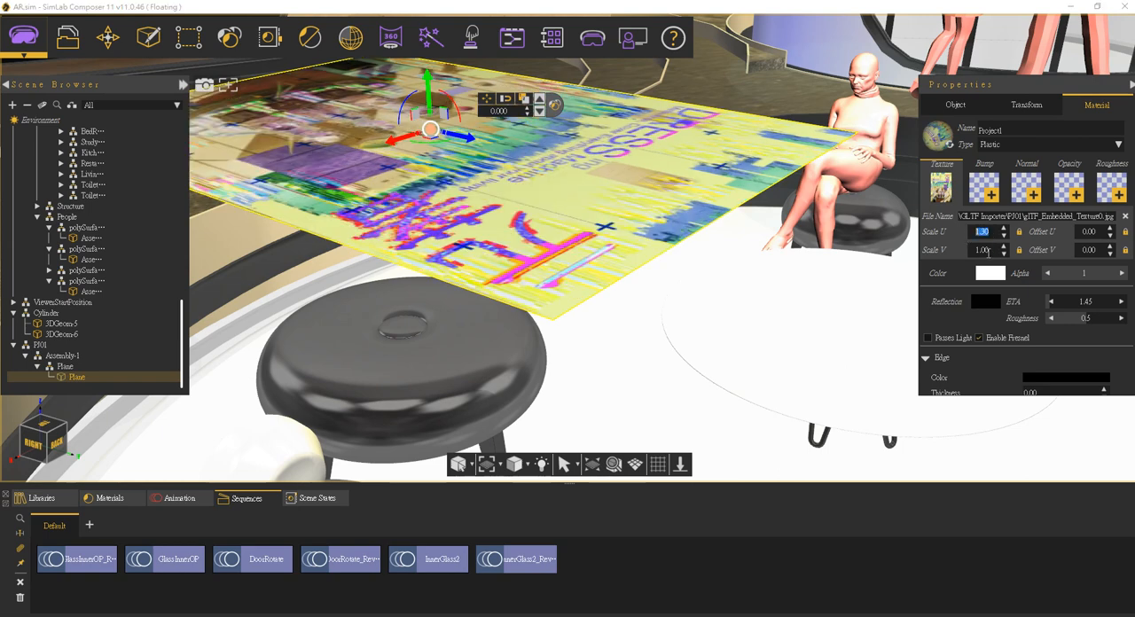
Step: Rotate the poster plane by -90 degrees so it stands upright
{"action": "middle_click_drag", "start_coordinate": [423, 169], "coordinate": [426, 218]}
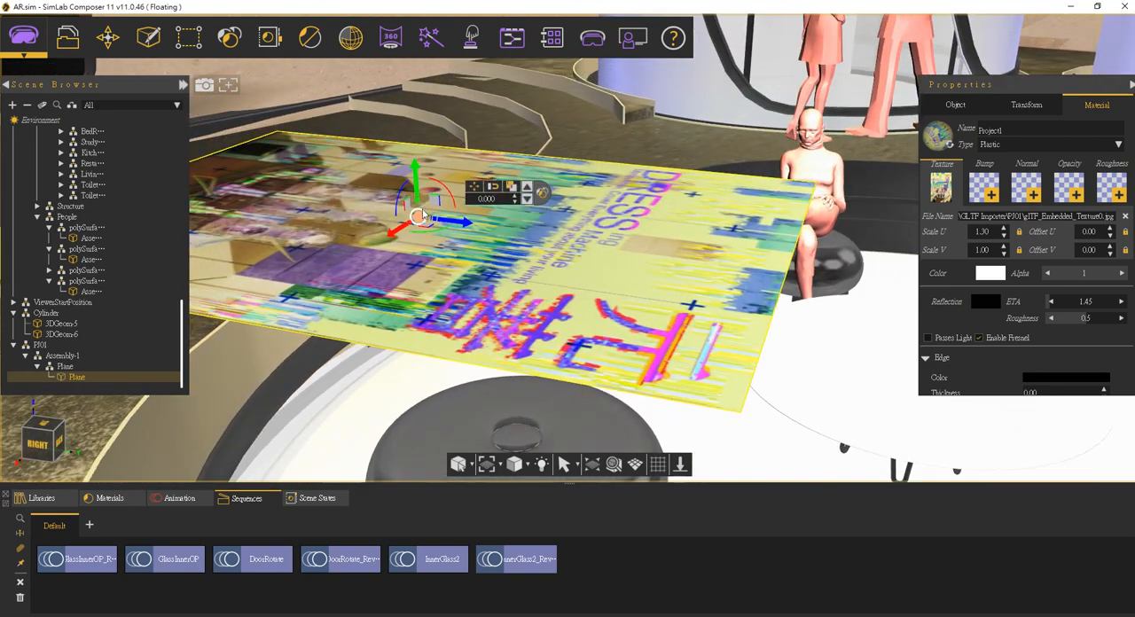
{"action": "left_click_drag", "start_coordinate": [450, 198], "coordinate": [408, 180]}
{"action": "left_click_drag", "start_coordinate": [499, 201], "coordinate": [479, 200]}
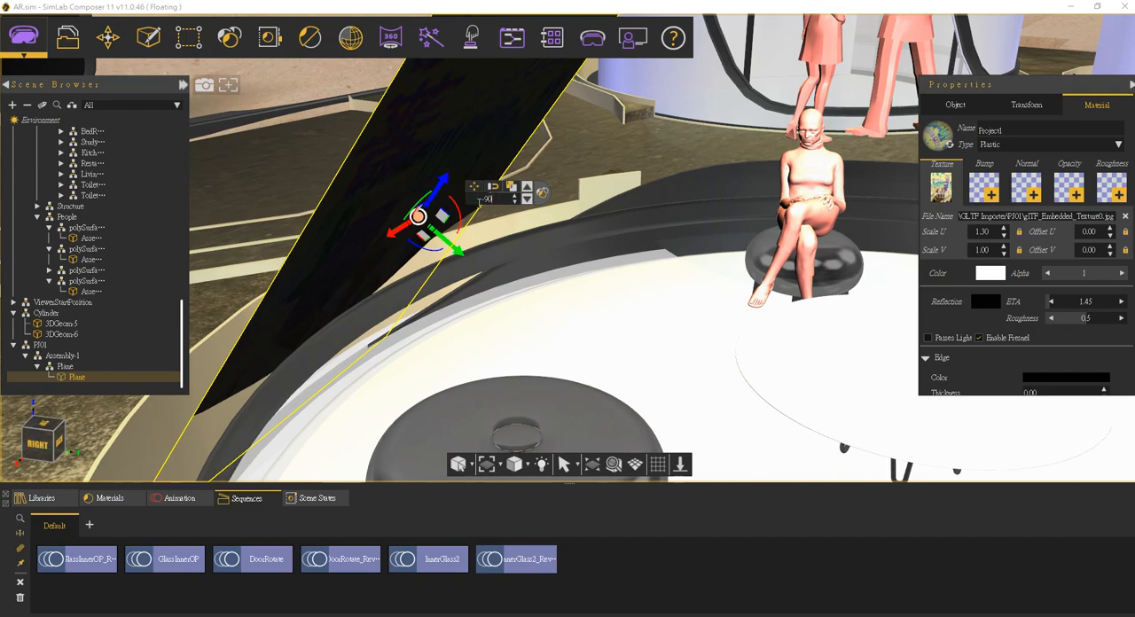
{"action": "key", "text": "Return"}
Step: Shift the upright poster plane by about 4.02 and frame it in the view
{"action": "middle_click_drag", "start_coordinate": [483, 283], "coordinate": [659, 154]}
{"action": "scroll", "coordinate": [534, 212], "scroll_direction": "down", "scroll_amount": 2}
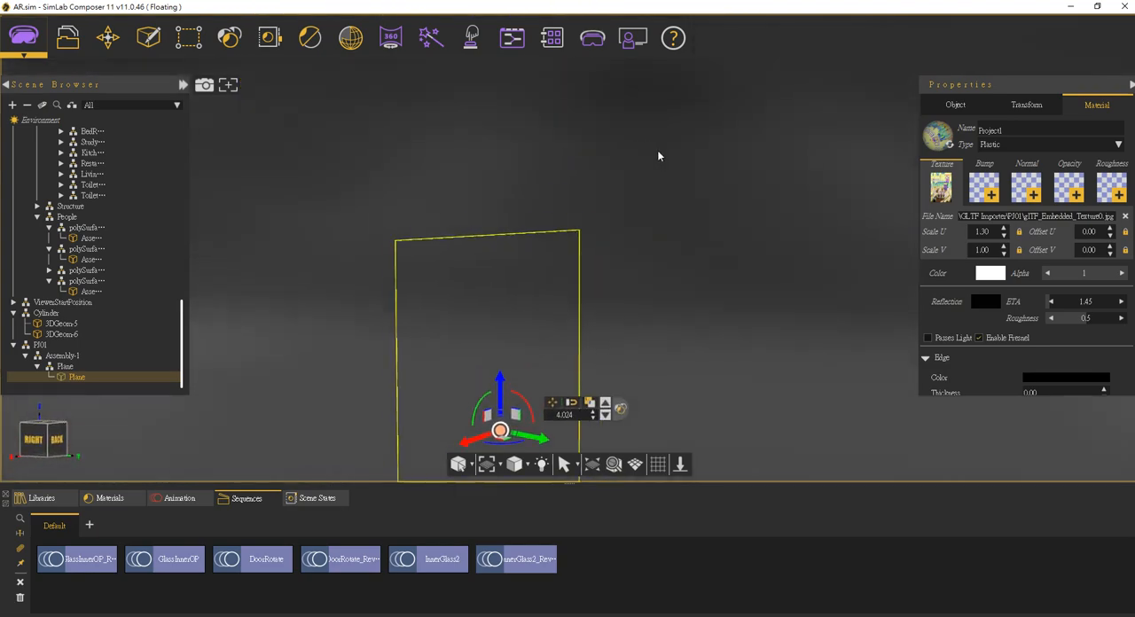
{"action": "scroll", "coordinate": [489, 328], "scroll_direction": "down", "scroll_amount": 4}
{"action": "left_click", "coordinate": [613, 463]}
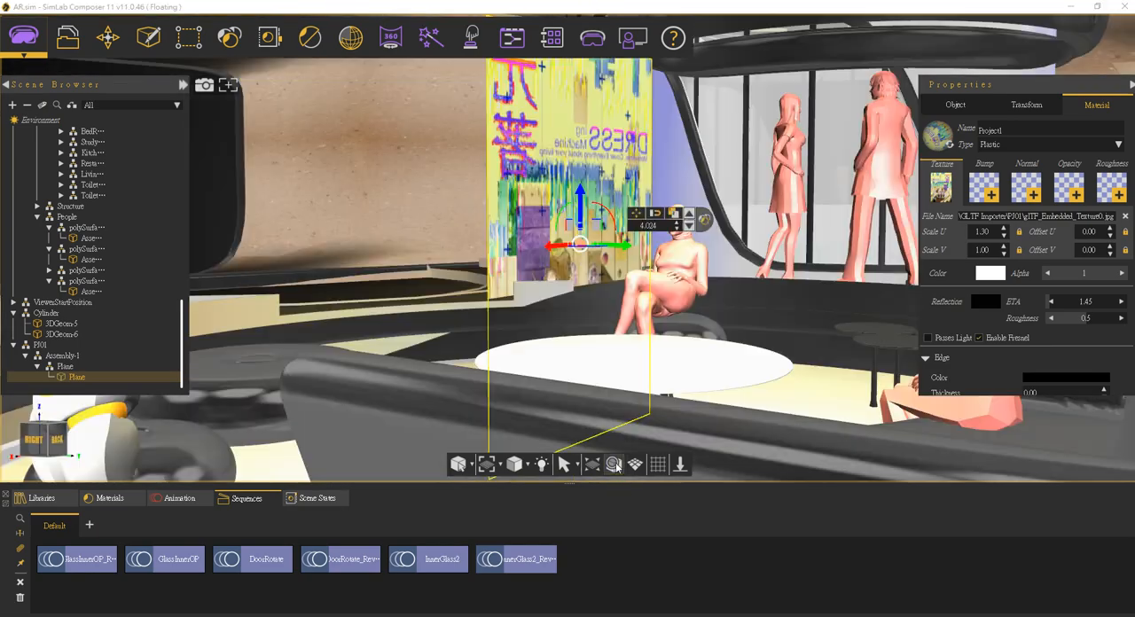
Step: Slide the upright poster about 11.25 in the negative direction of its green horizontal axis, across the lounge to the sofa
{"action": "middle_click_drag", "start_coordinate": [734, 238], "coordinate": [417, 324]}
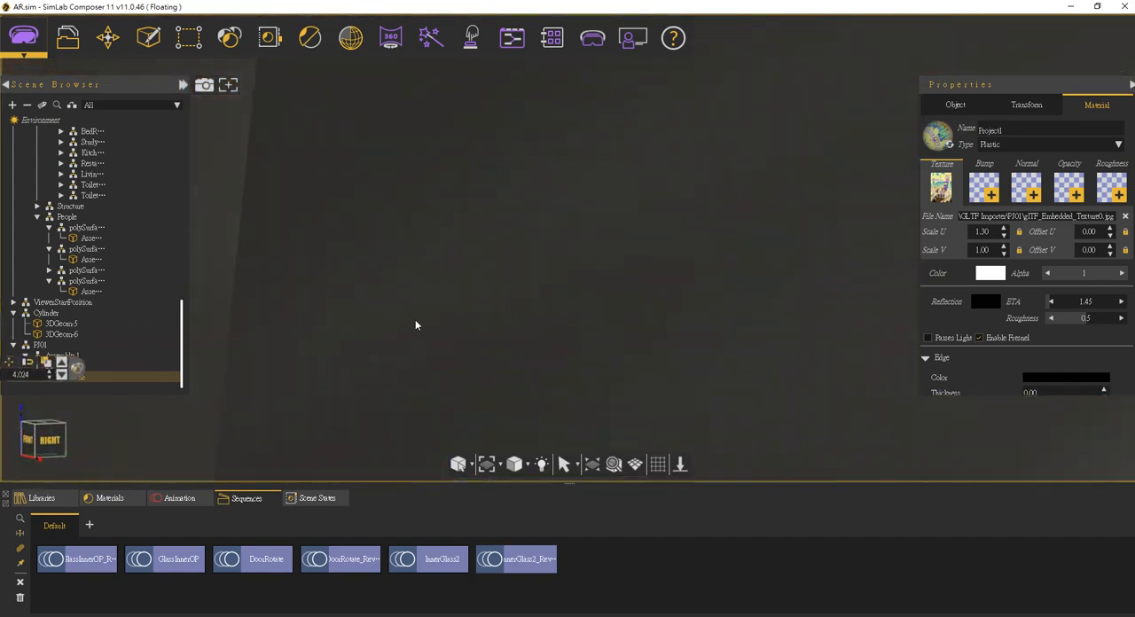
{"action": "left_click", "coordinate": [613, 463]}
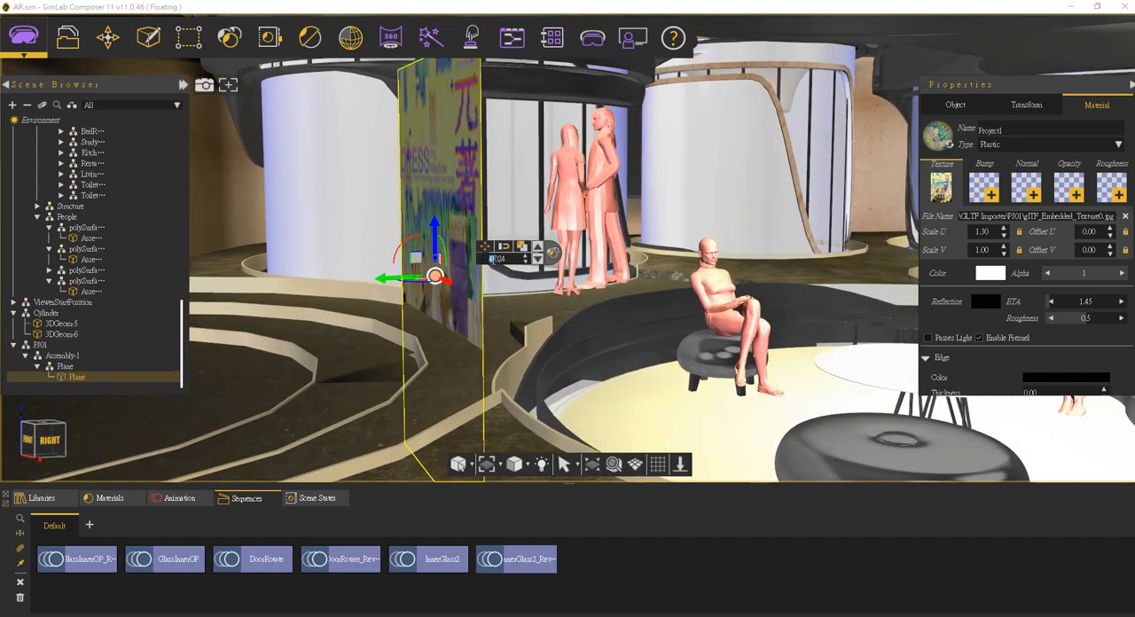
{"action": "middle_click_drag", "start_coordinate": [621, 197], "coordinate": [780, 239]}
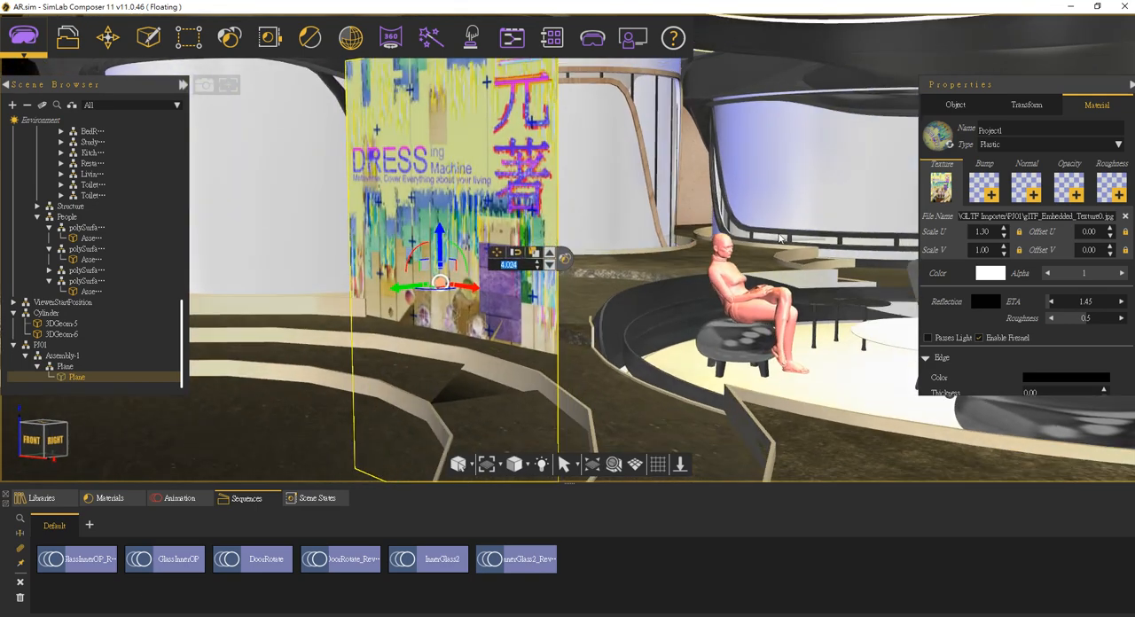
{"action": "middle_click_drag", "start_coordinate": [397, 297], "coordinate": [783, 246]}
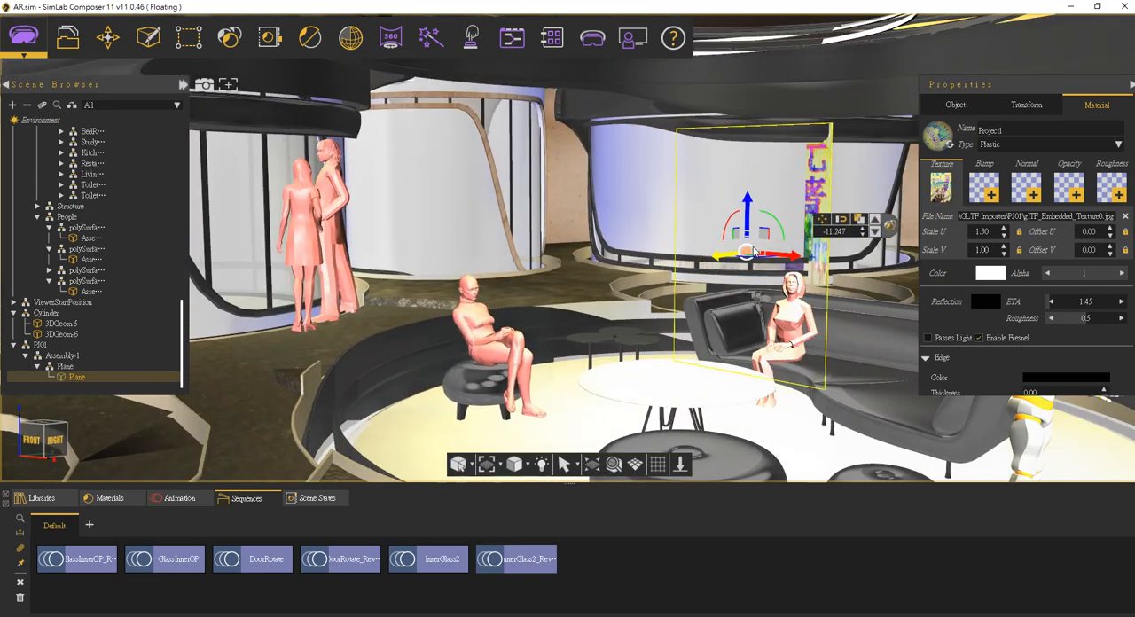
Step: Hide the inner wall, the glass layers and the vertical mullions of the curved room in front of the poster
{"action": "scroll", "coordinate": [782, 245], "scroll_direction": "up", "scroll_amount": 5}
{"action": "left_click", "coordinate": [640, 209]}
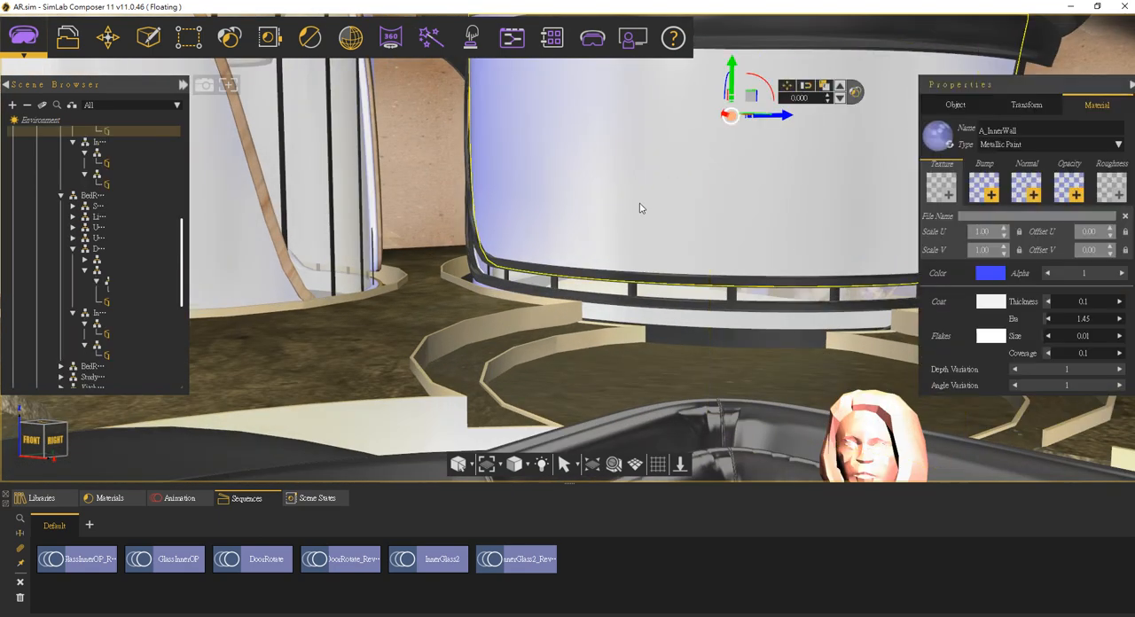
{"action": "key", "text": "h"}
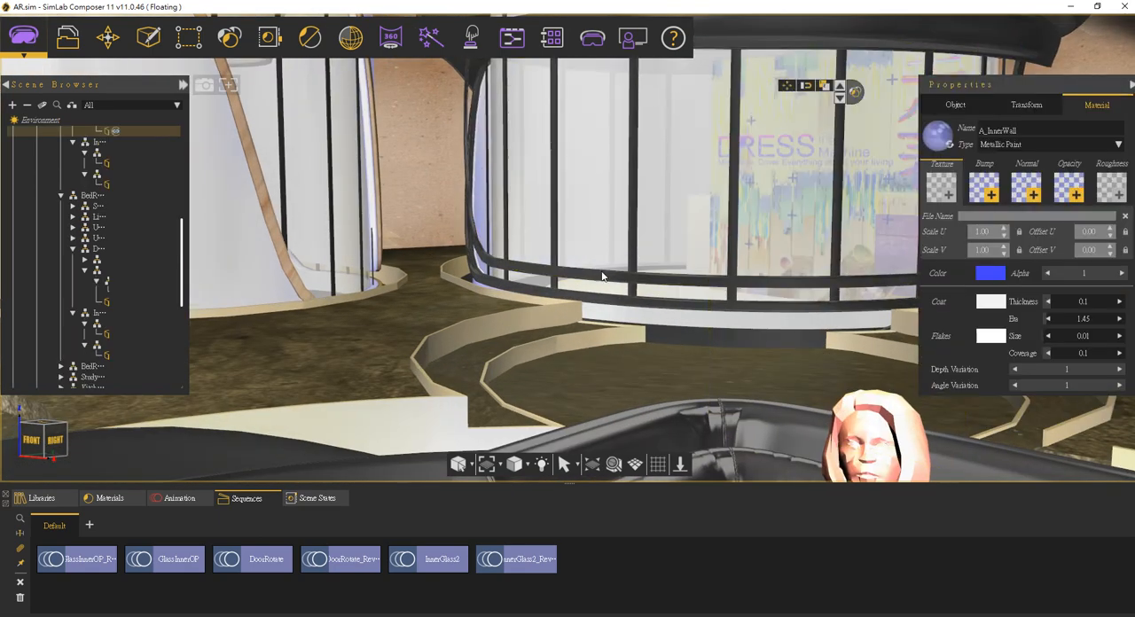
{"action": "left_click", "coordinate": [601, 275]}
{"action": "key", "text": "h"}
{"action": "left_click", "coordinate": [608, 234]}
{"action": "key", "text": "h"}
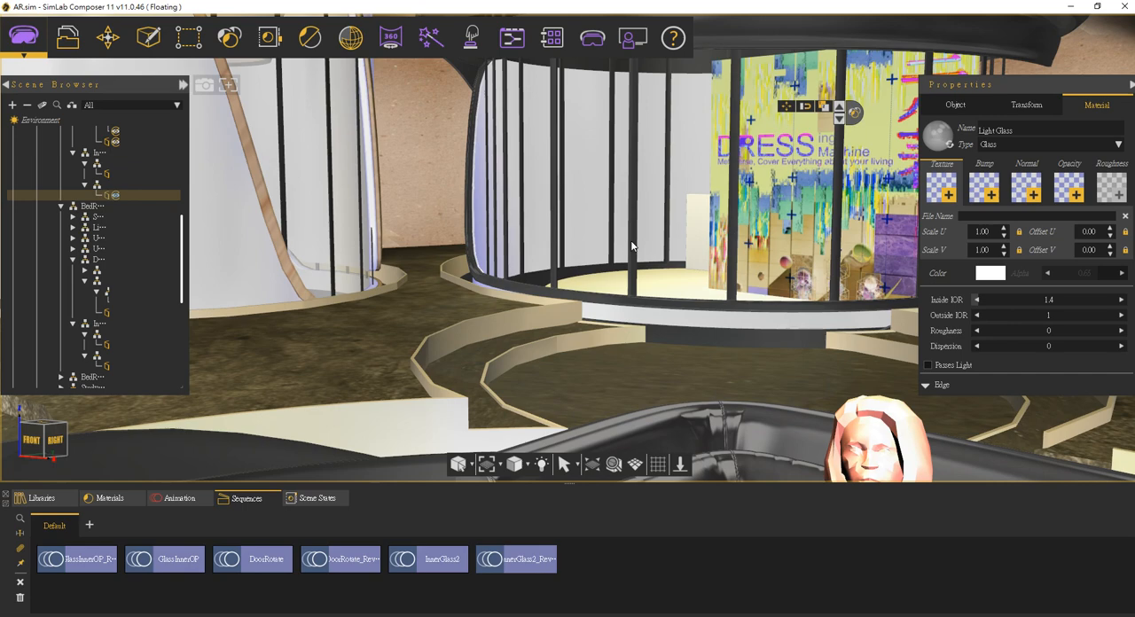
{"action": "left_click", "coordinate": [635, 245]}
{"action": "key", "text": "h"}
Step: Try rotating the poster by 90 degrees, and undo the attempt
{"action": "left_click", "coordinate": [779, 224]}
{"action": "middle_click_drag", "start_coordinate": [779, 225], "coordinate": [555, 206]}
{"action": "scroll", "coordinate": [788, 245], "scroll_direction": "up", "scroll_amount": 3}
{"action": "left_click_drag", "start_coordinate": [728, 251], "coordinate": [765, 227]}
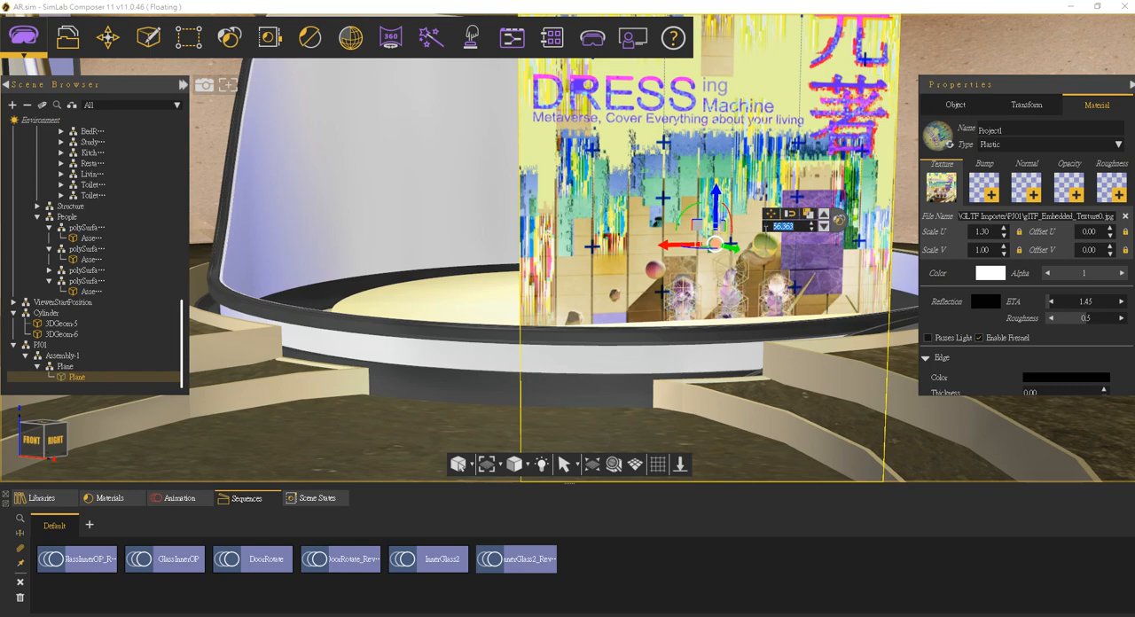
{"action": "type", "text": "90"}
{"action": "key", "text": "Return"}
{"action": "middle_click_drag", "start_coordinate": [623, 201], "coordinate": [663, 215]}
{"action": "key", "text": "ctrl+z"}
{"action": "key", "text": "ctrl+z"}
Step: Shift the poster by about 1.04 and set its uniform scale to 0.5
{"action": "left_click_drag", "start_coordinate": [743, 245], "coordinate": [635, 223]}
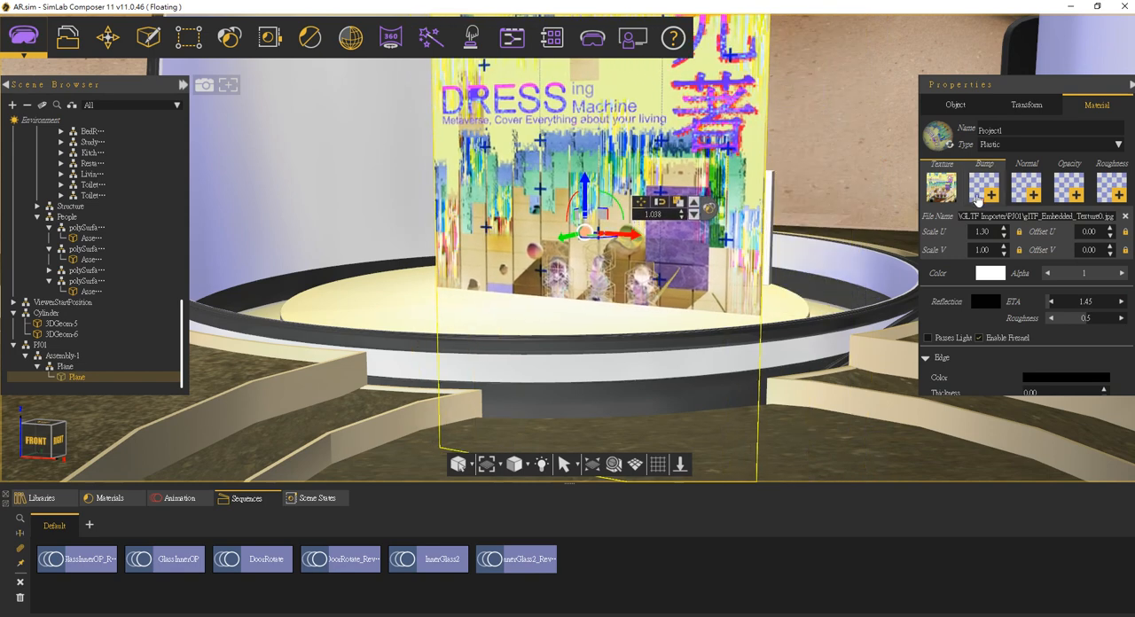
{"action": "left_click", "coordinate": [1024, 114]}
{"action": "left_click", "coordinate": [963, 189]}
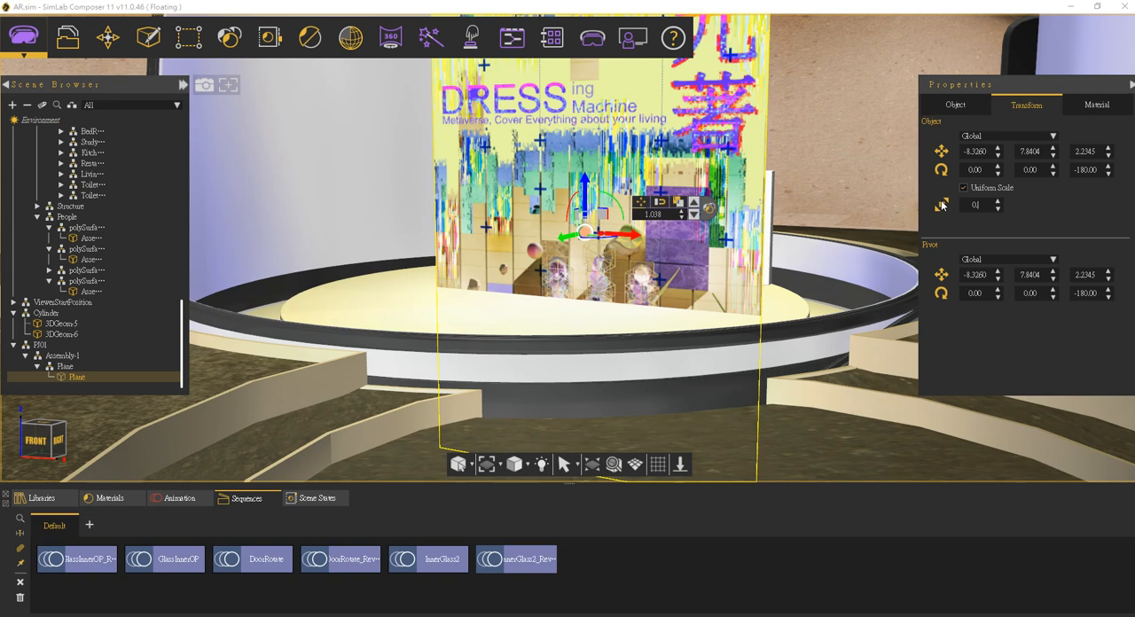
{"action": "type", "text": "0.5"}
{"action": "key", "text": "Return"}
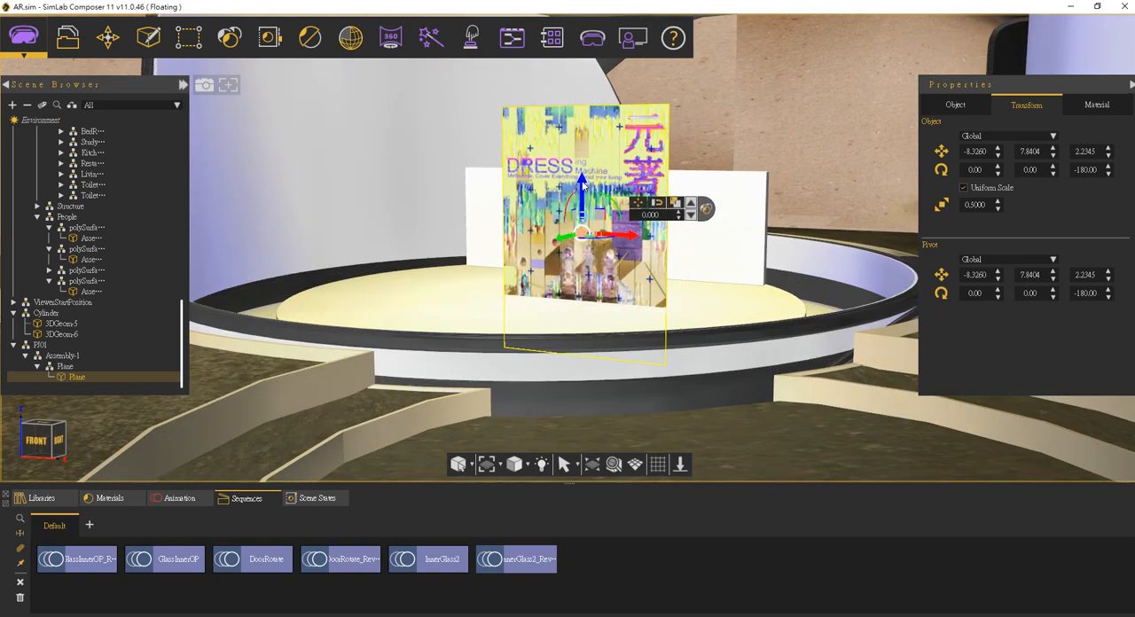
Step: Raise the poster to a height of about 3.39 and slide it in front of the white panel above the round platform
{"action": "left_click_drag", "start_coordinate": [586, 188], "coordinate": [580, 17]}
{"action": "middle_click_drag", "start_coordinate": [708, 167], "coordinate": [739, 236]}
{"action": "left_click_drag", "start_coordinate": [663, 186], "coordinate": [614, 183]}
{"action": "right_click_drag", "start_coordinate": [628, 266], "coordinate": [668, 253]}
Step: Duplicate the poster and place the copy beside it, offset by about 1.85 along the red axis
{"action": "left_click_drag", "start_coordinate": [631, 178], "coordinate": [791, 165]}
{"action": "left_click", "coordinate": [641, 148]}
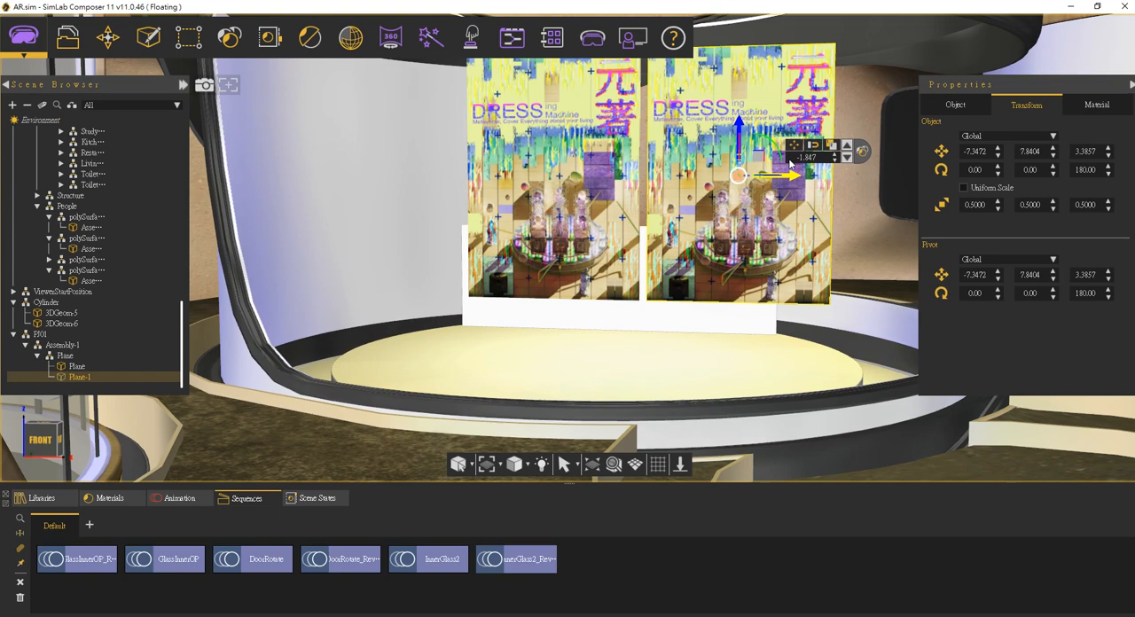
{"action": "middle_click_drag", "start_coordinate": [914, 151], "coordinate": [874, 153]}
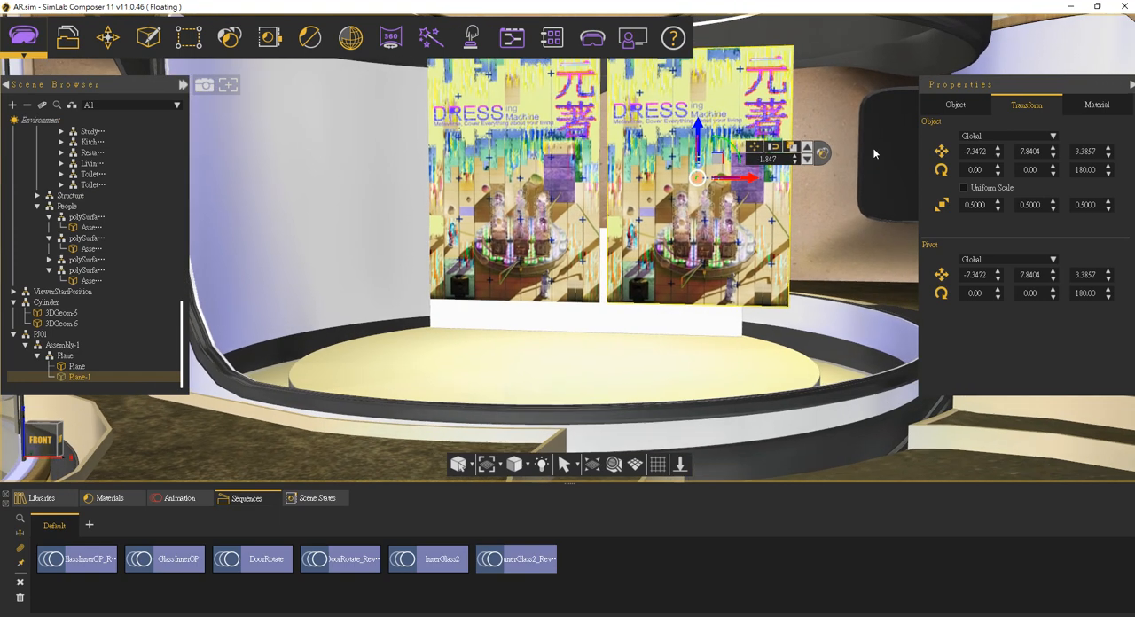
Step: Replace the poster copy's texture with MetaPoster1.JPG from the NTUTPoster/01_Poster folder on drive D
{"action": "left_click", "coordinate": [1096, 104]}
{"action": "left_click", "coordinate": [983, 181]}
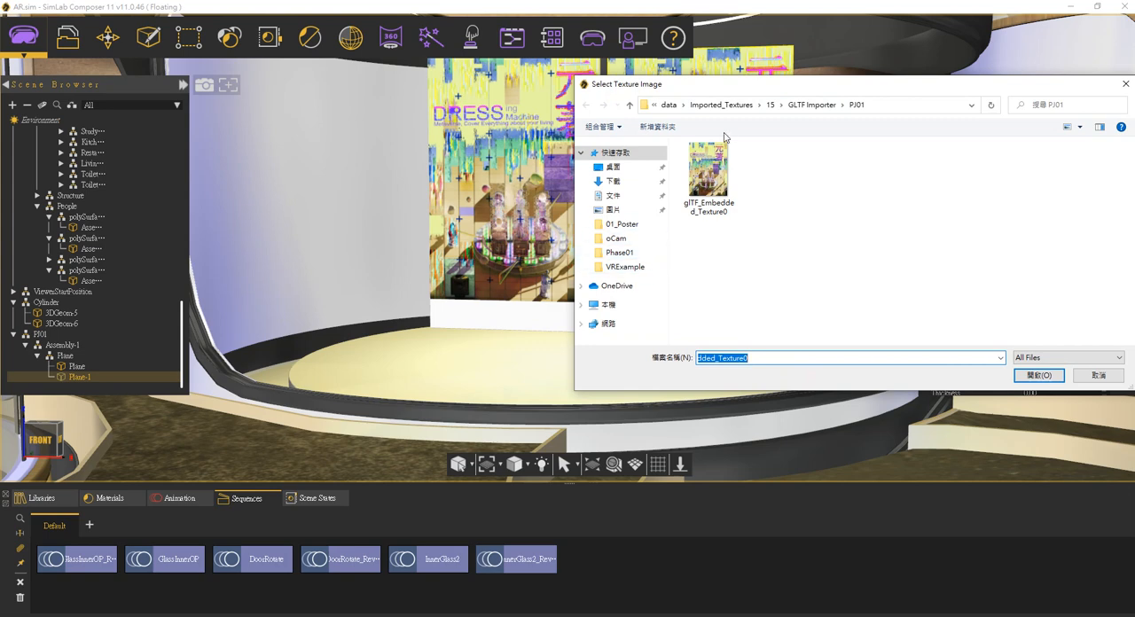
{"action": "left_click", "coordinate": [609, 306]}
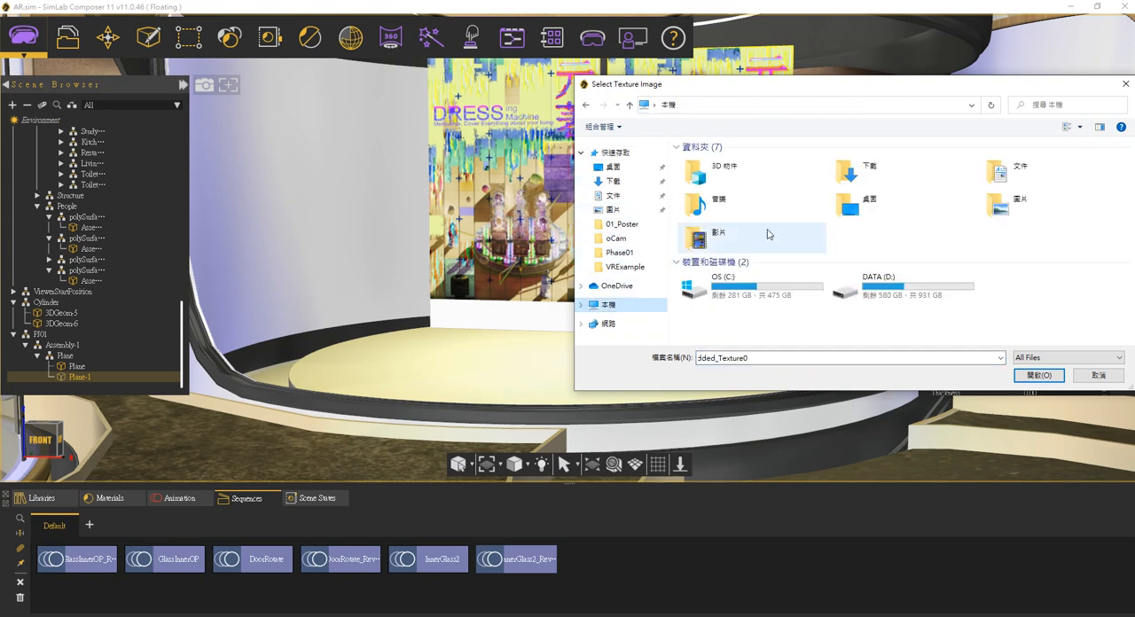
{"action": "double_click", "coordinate": [886, 283]}
{"action": "double_click", "coordinate": [718, 197]}
{"action": "double_click", "coordinate": [709, 162]}
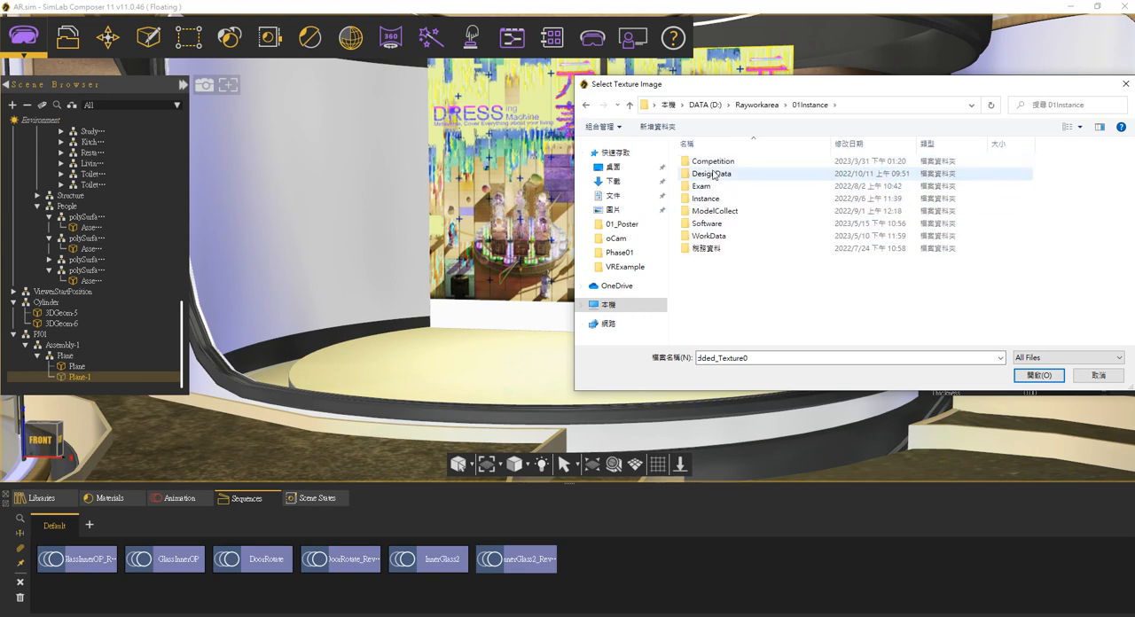
{"action": "double_click", "coordinate": [709, 162]}
{"action": "double_click", "coordinate": [710, 163]}
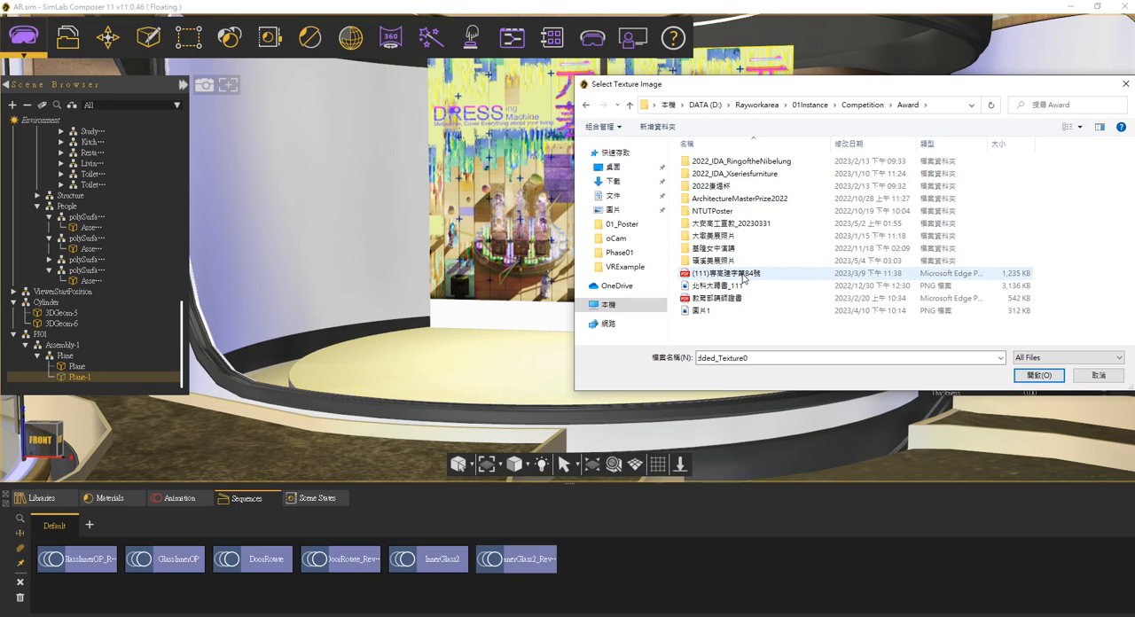
{"action": "double_click", "coordinate": [719, 213]}
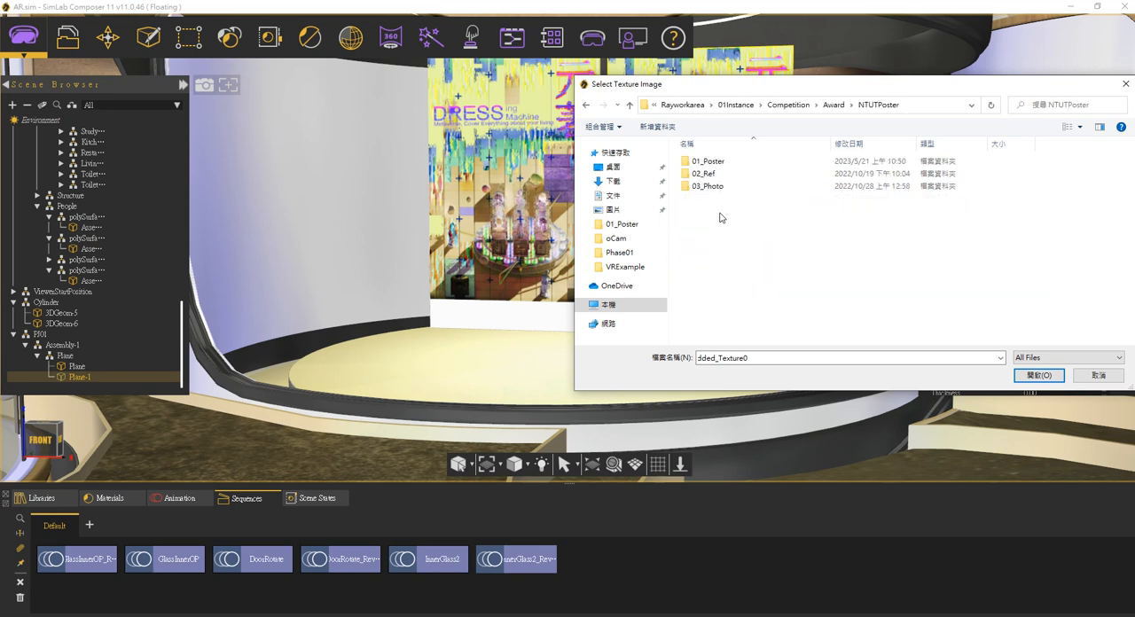
{"action": "double_click", "coordinate": [707, 161]}
{"action": "double_click", "coordinate": [715, 211]}
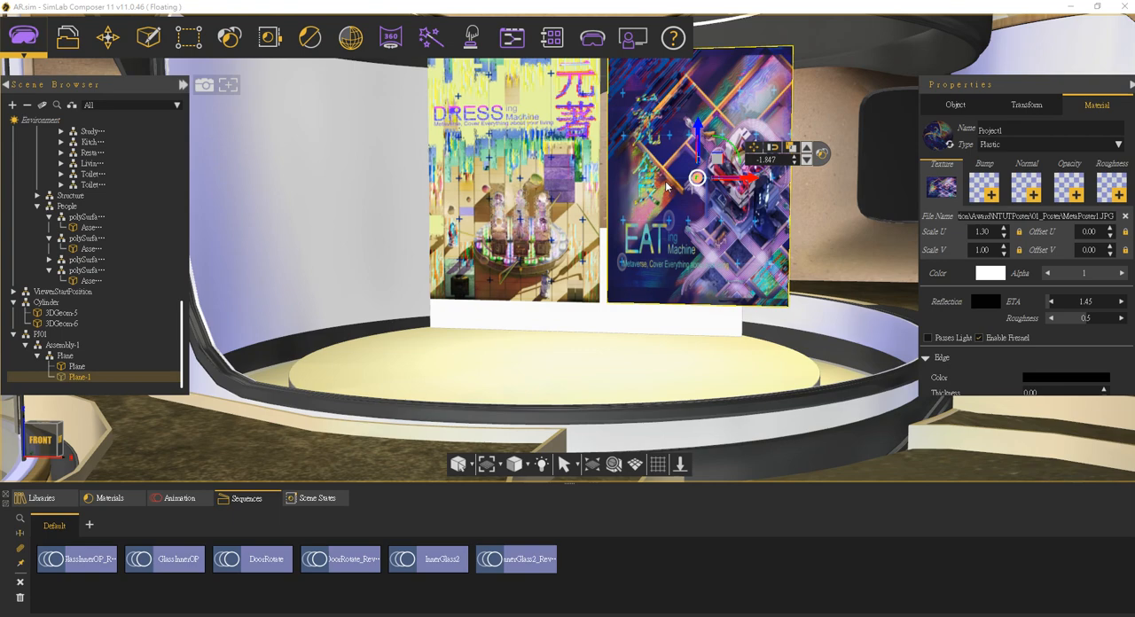
Step: Set the poster copy's X scale to 1 and slide it along X by about 0.94, clear of the first poster
{"action": "middle_click_drag", "start_coordinate": [794, 218], "coordinate": [691, 216]}
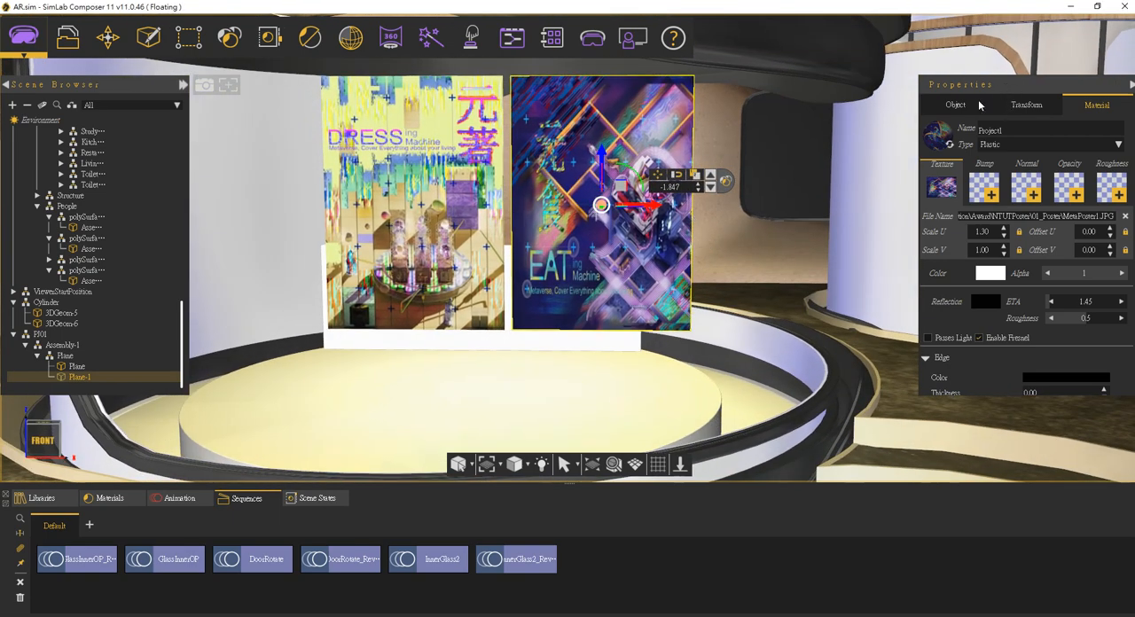
{"action": "left_click", "coordinate": [1017, 106]}
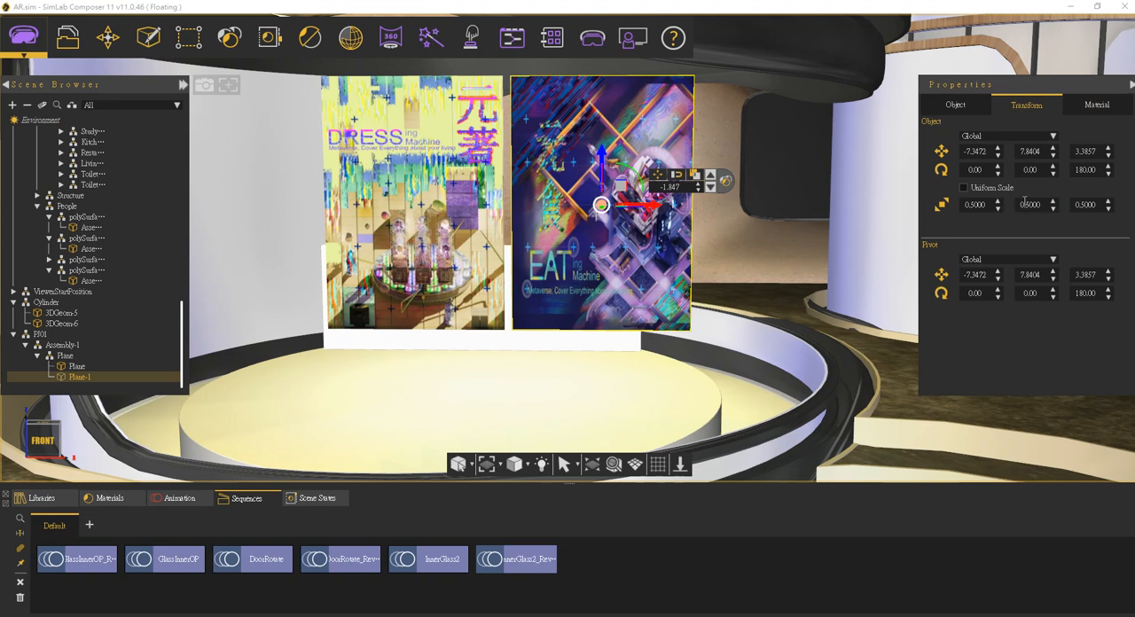
{"action": "double_click", "coordinate": [990, 204]}
{"action": "type", "text": "1"}
{"action": "key", "text": "Return"}
{"action": "left_click_drag", "start_coordinate": [661, 206], "coordinate": [760, 206]}
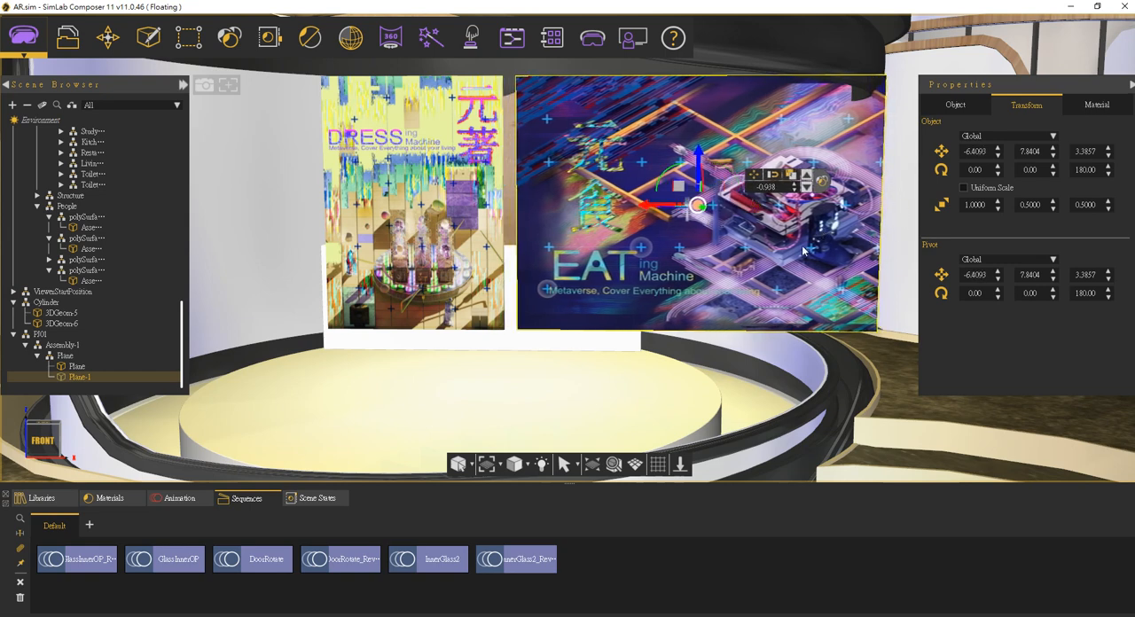
Step: Select both posters, slide them together about 1.34 along the red axis, and lower them by about 0.47
{"action": "left_click", "coordinate": [471, 219]}
{"action": "left_click", "coordinate": [672, 251], "text": "ctrl"}
{"action": "left_click_drag", "start_coordinate": [545, 206], "coordinate": [411, 214]}
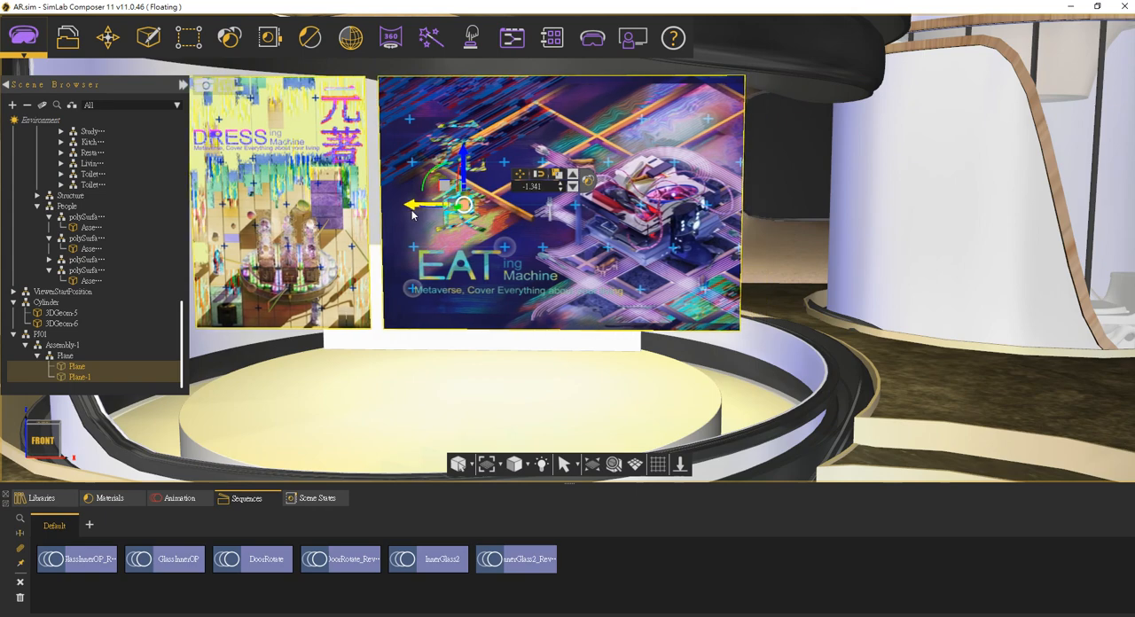
{"action": "left_click_drag", "start_coordinate": [464, 156], "coordinate": [472, 211]}
{"action": "middle_click_drag", "start_coordinate": [472, 212], "coordinate": [336, 284]}
{"action": "middle_click_drag", "start_coordinate": [422, 284], "coordinate": [523, 299]}
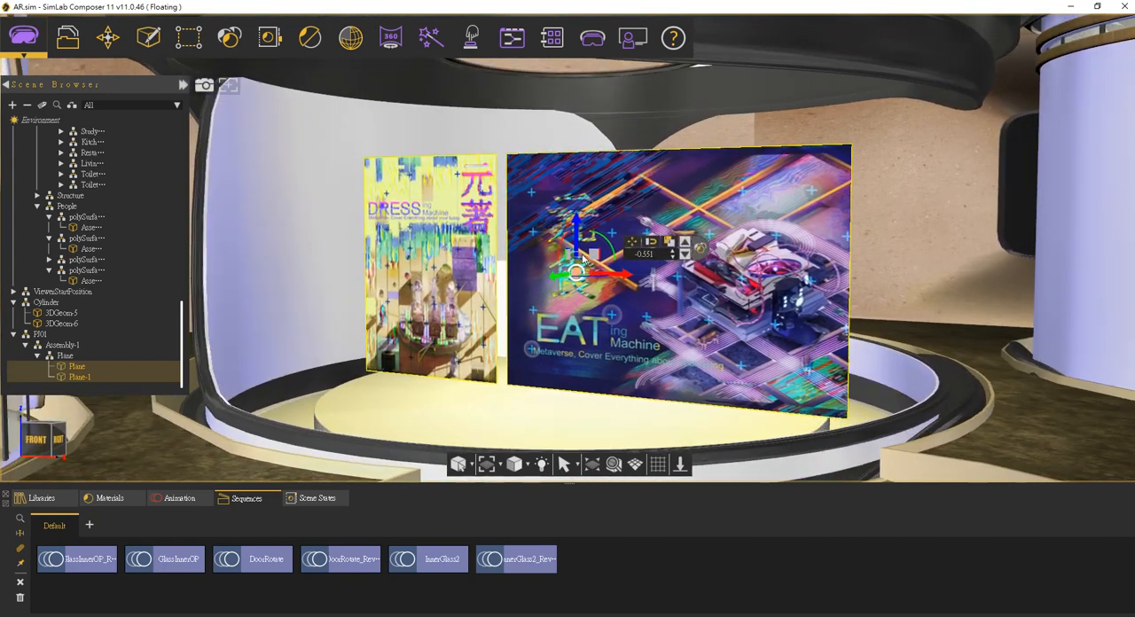
{"action": "left_click_drag", "start_coordinate": [574, 216], "coordinate": [575, 209]}
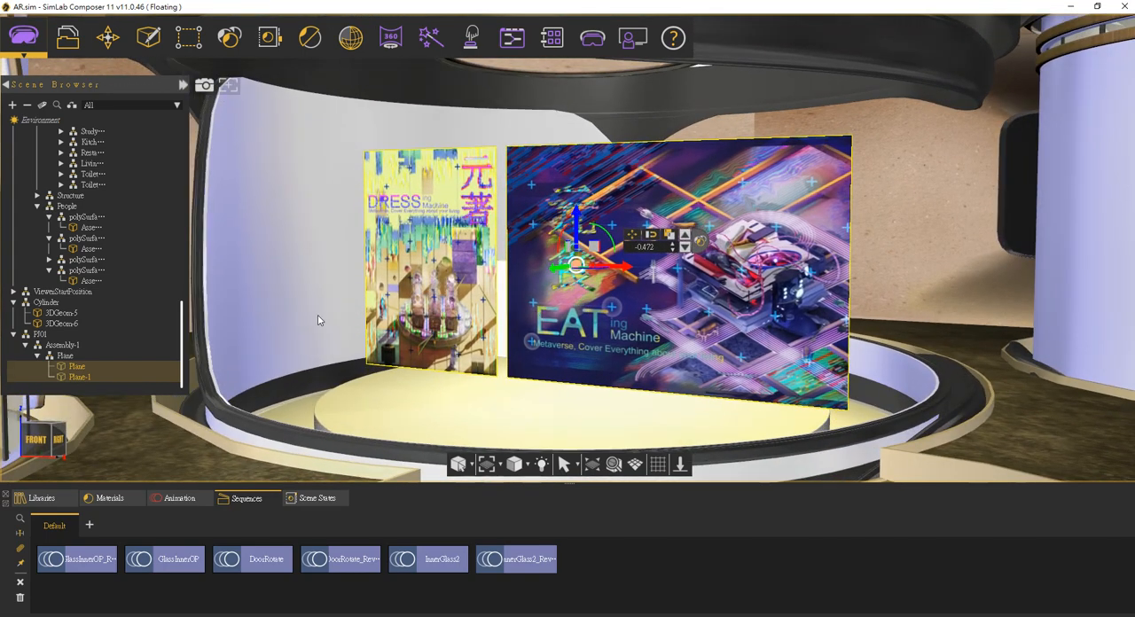
Step: Collapse the ShowRoom group and toggle its visibility off and on to restore its hidden wall and glass parts
{"action": "left_click_drag", "start_coordinate": [178, 316], "coordinate": [176, 131]}
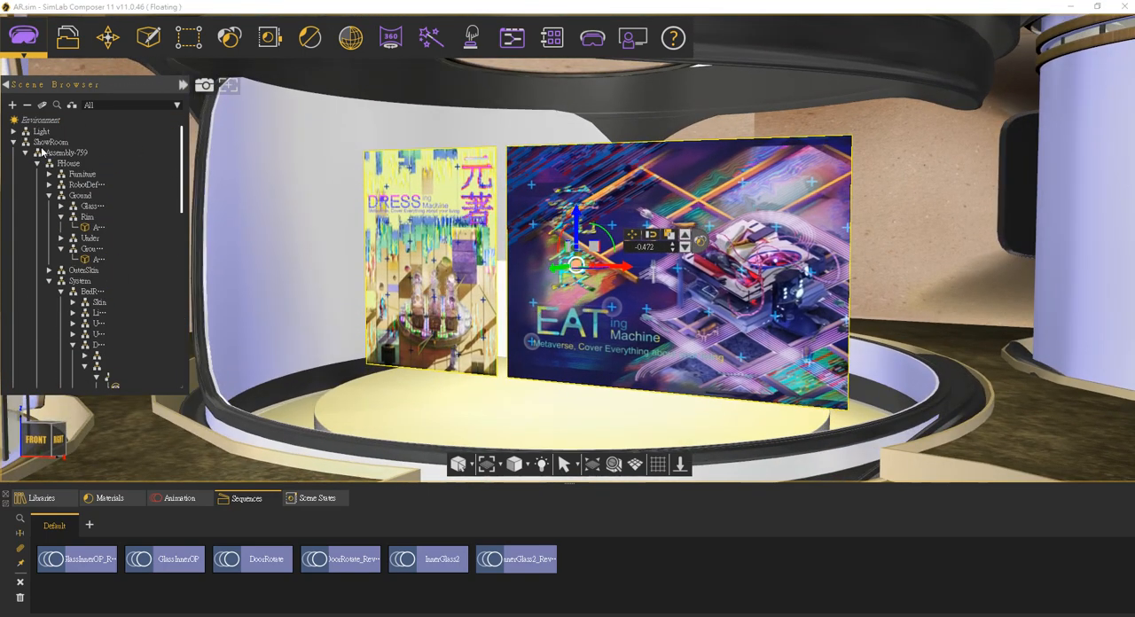
{"action": "left_click", "coordinate": [13, 143]}
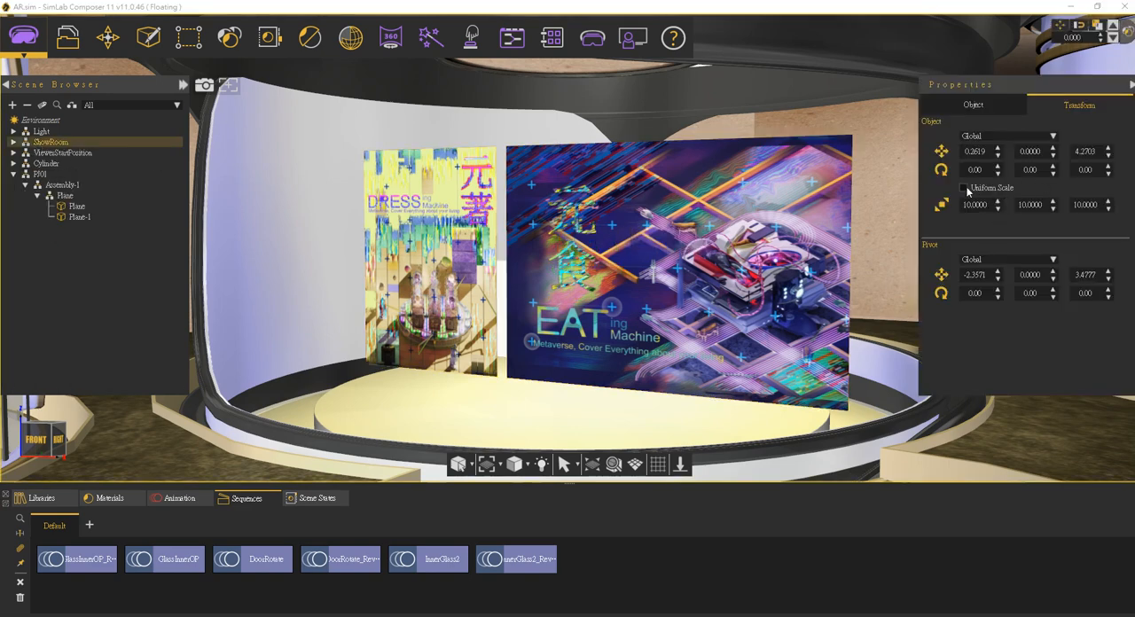
{"action": "left_click", "coordinate": [973, 104]}
{"action": "left_click", "coordinate": [1050, 145]}
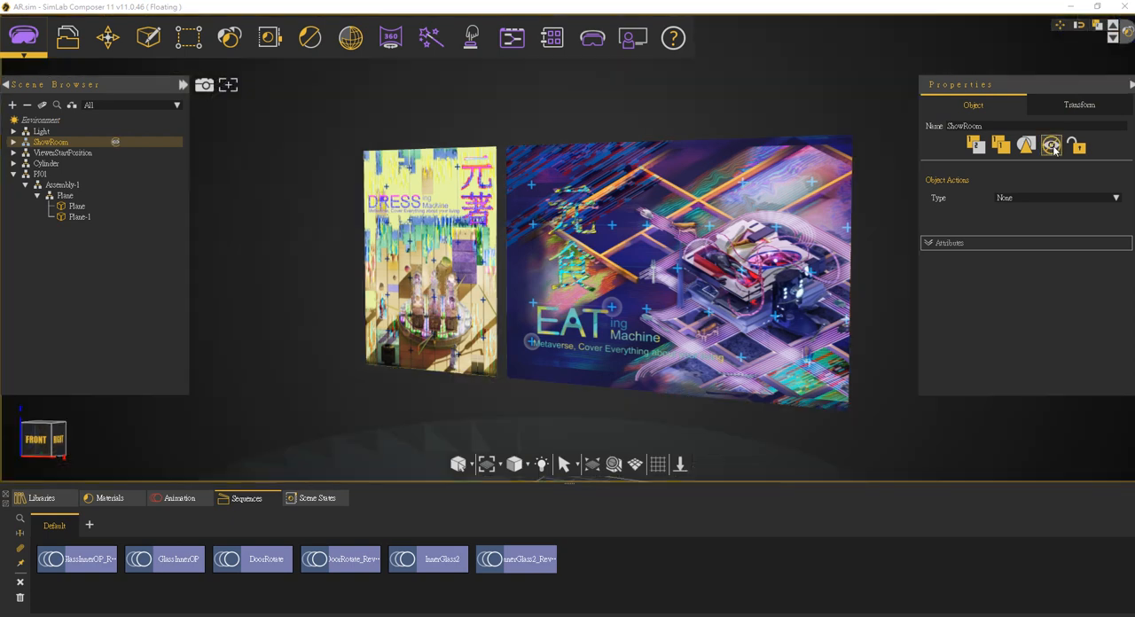
{"action": "left_click", "coordinate": [1051, 145]}
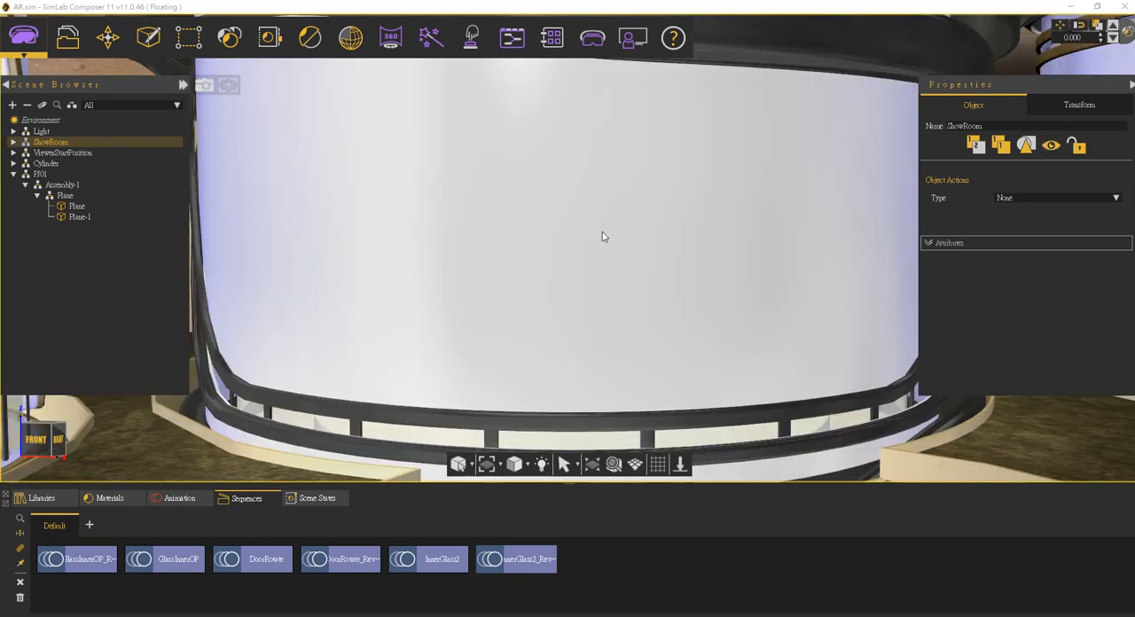
Step: Collapse Assembly-1 and rename its parent group PJ01 to Exhibit
{"action": "left_click", "coordinate": [27, 185]}
{"action": "left_click", "coordinate": [40, 174]}
{"action": "type", "text": "B"}
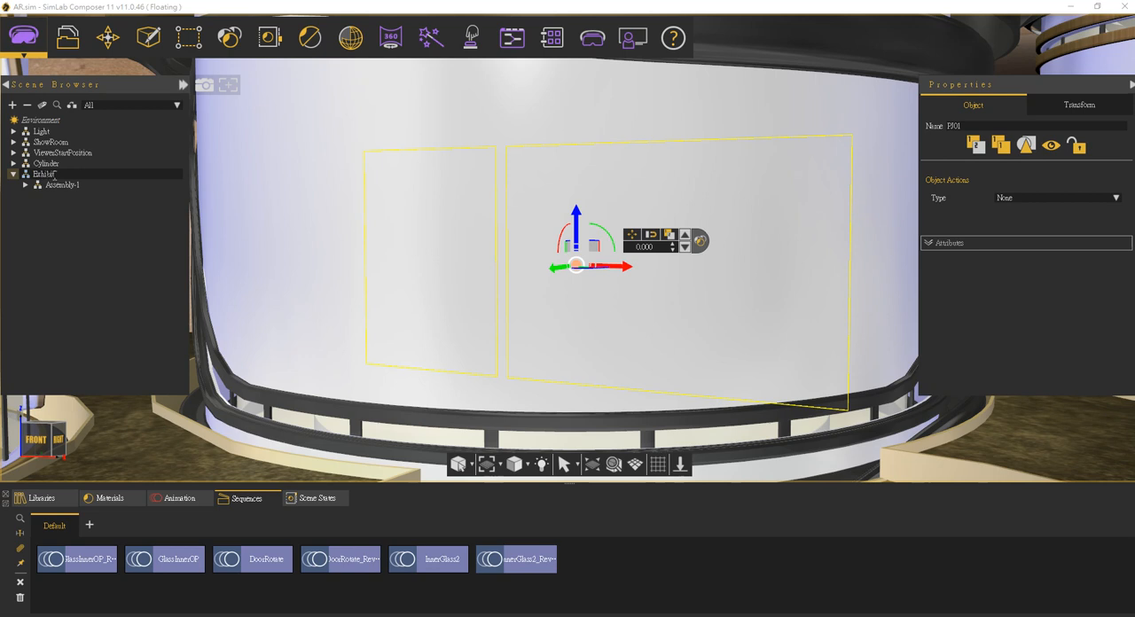
{"action": "type", "text": "xhibit"}
{"action": "key", "text": "Return"}
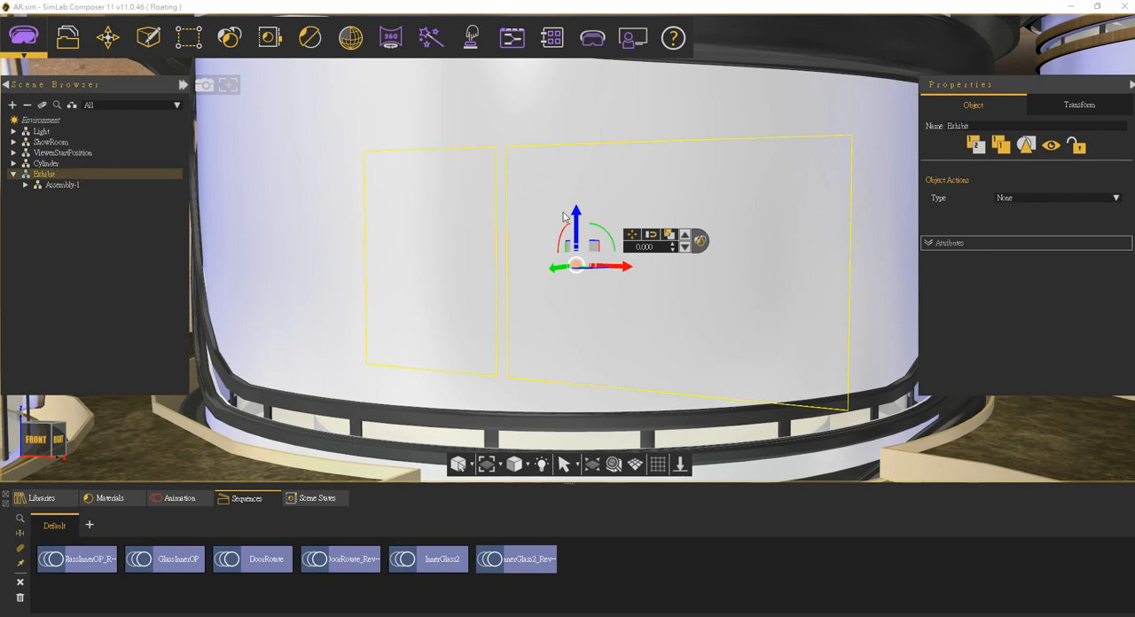
Step: Show the scene in the SimLab VR Viewer
{"action": "left_click", "coordinate": [598, 39]}
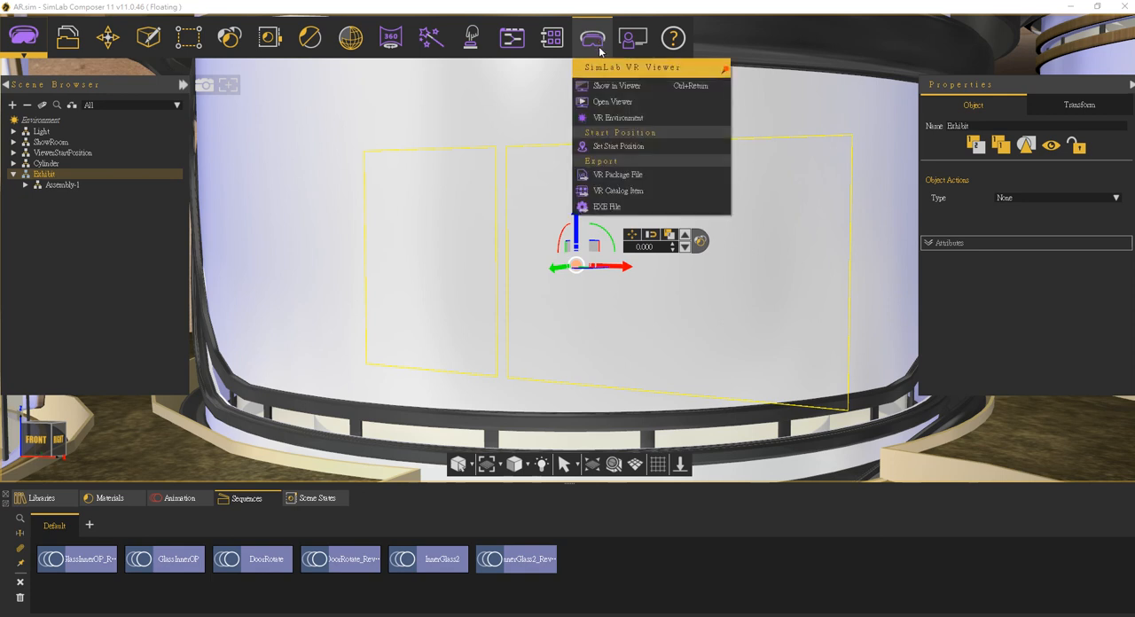
{"action": "left_click", "coordinate": [629, 86]}
{"action": "left_click", "coordinate": [438, 306]}
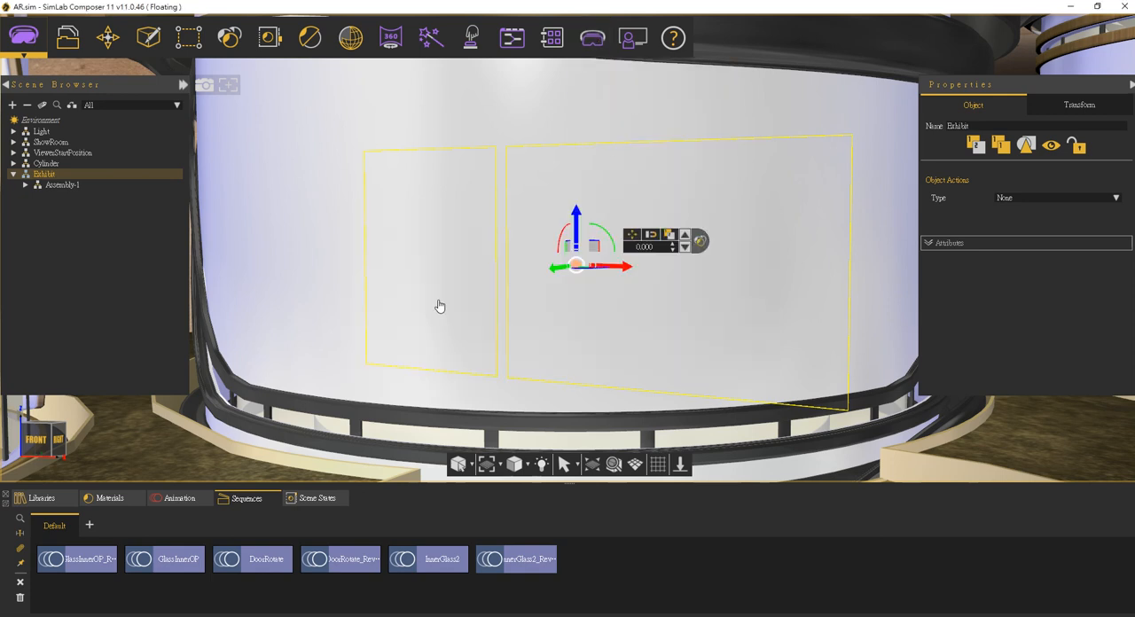